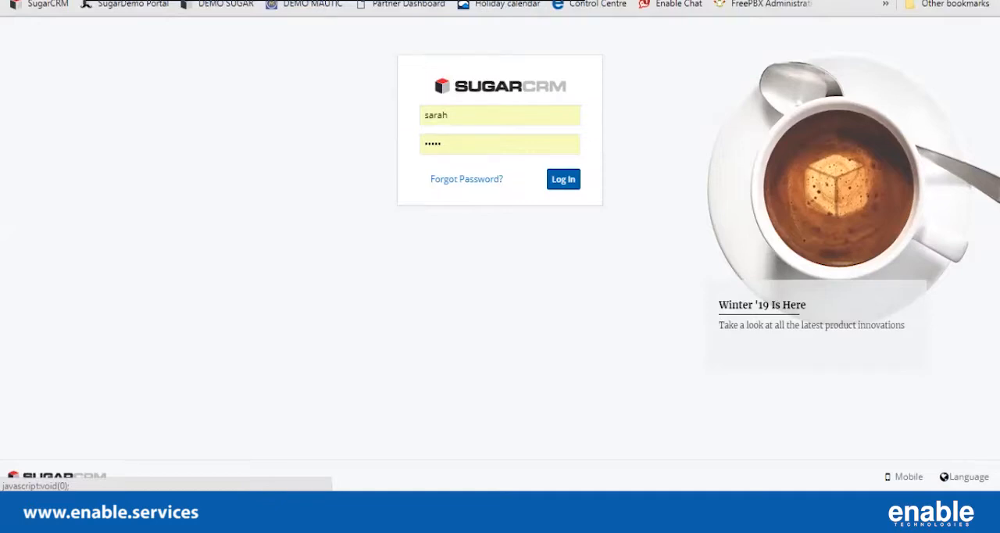
Log in to the CRM and create a new home dashboard titled "Sales Page".
{"action": "left_click", "coordinate": [563, 179]}
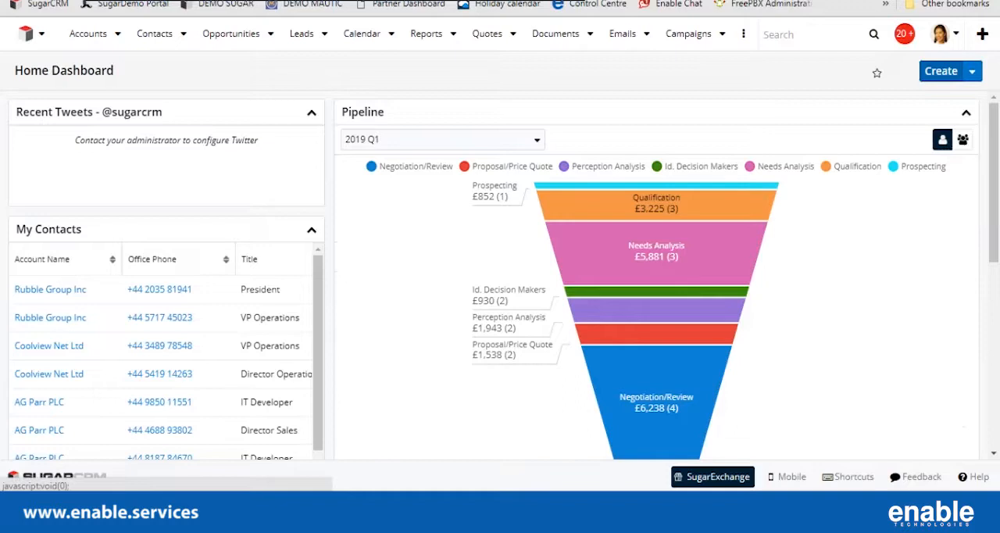
{"action": "left_click", "coordinate": [941, 70]}
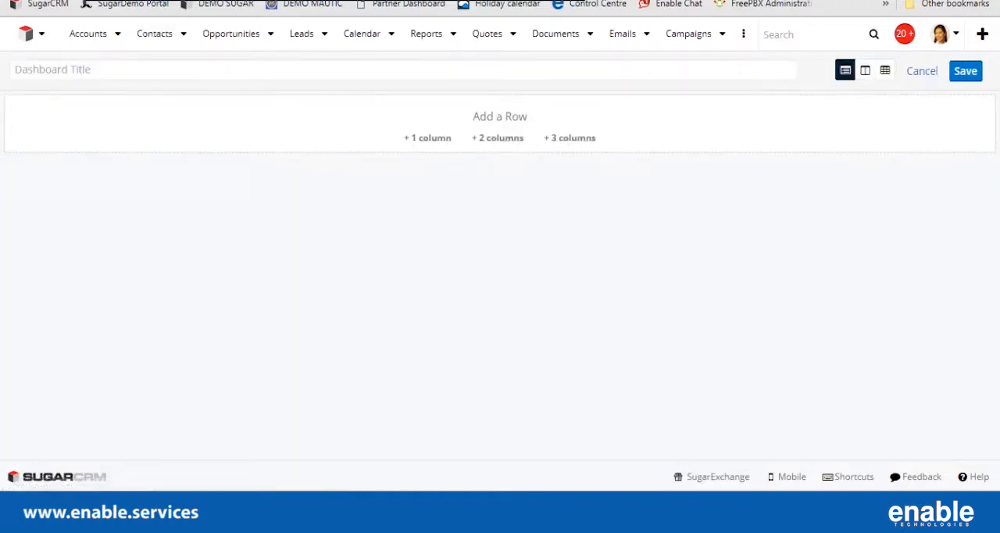
{"action": "type", "text": "Sales"}
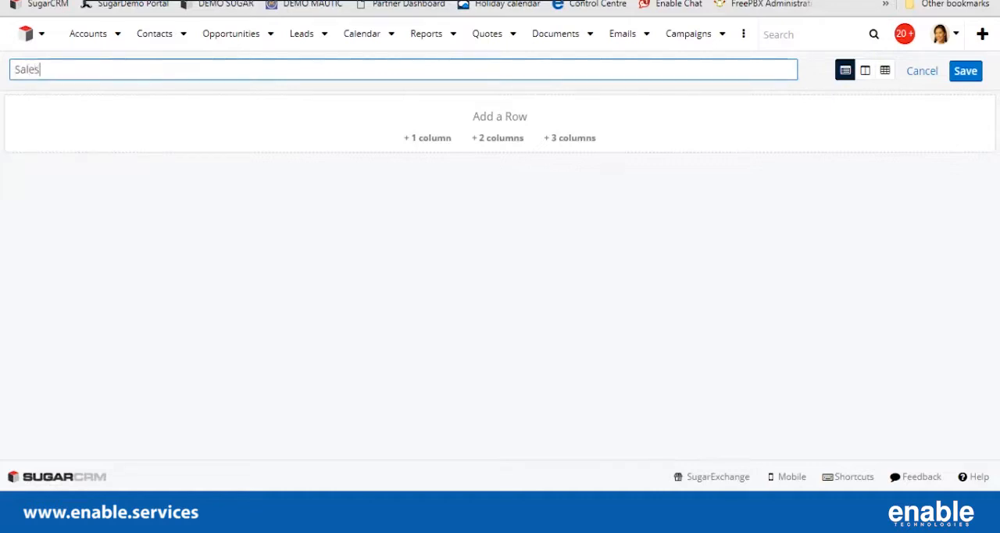
{"action": "type", "text": " Page"}
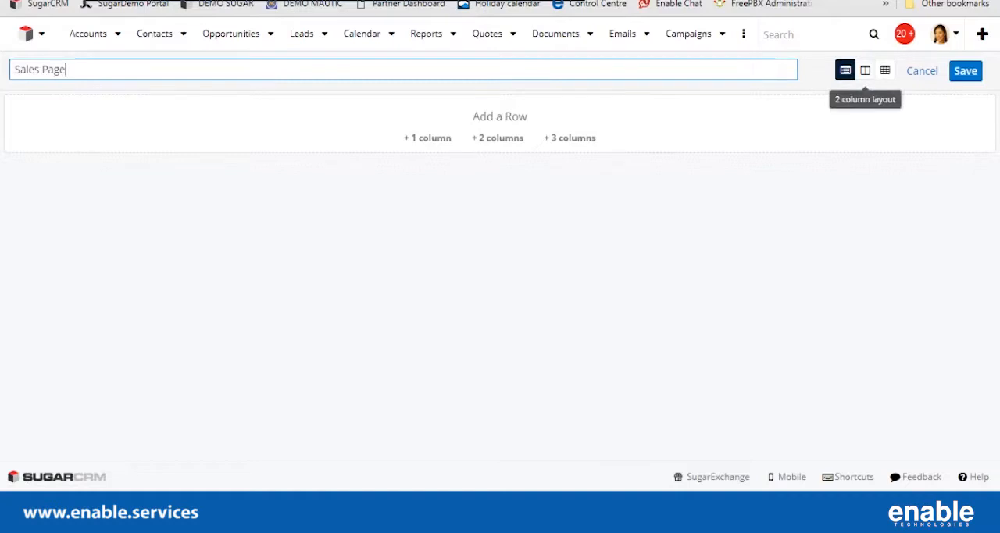
Add three rows to the dashboard, with three columns, two columns and one column respectively.
{"action": "left_click", "coordinate": [569, 137]}
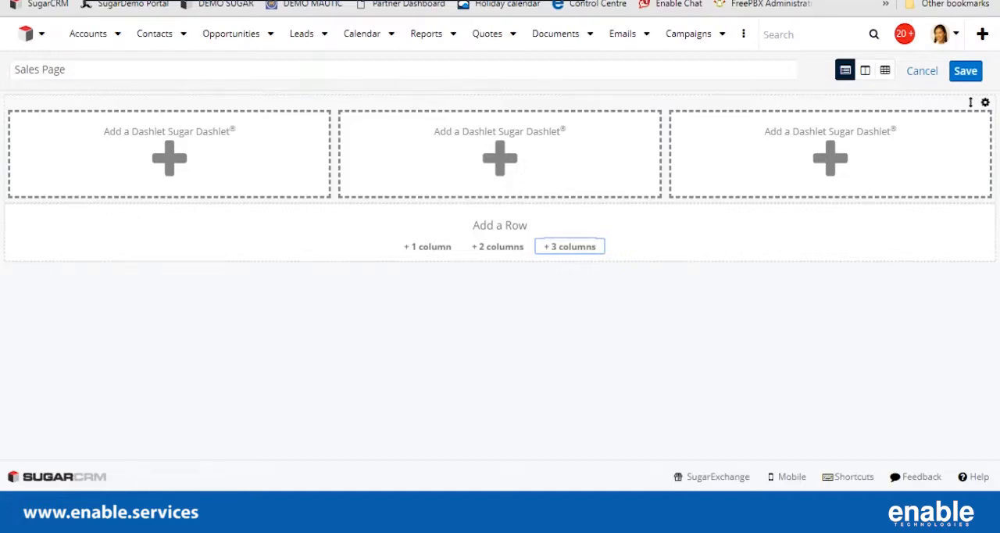
{"action": "left_click", "coordinate": [497, 246]}
{"action": "left_click", "coordinate": [427, 355]}
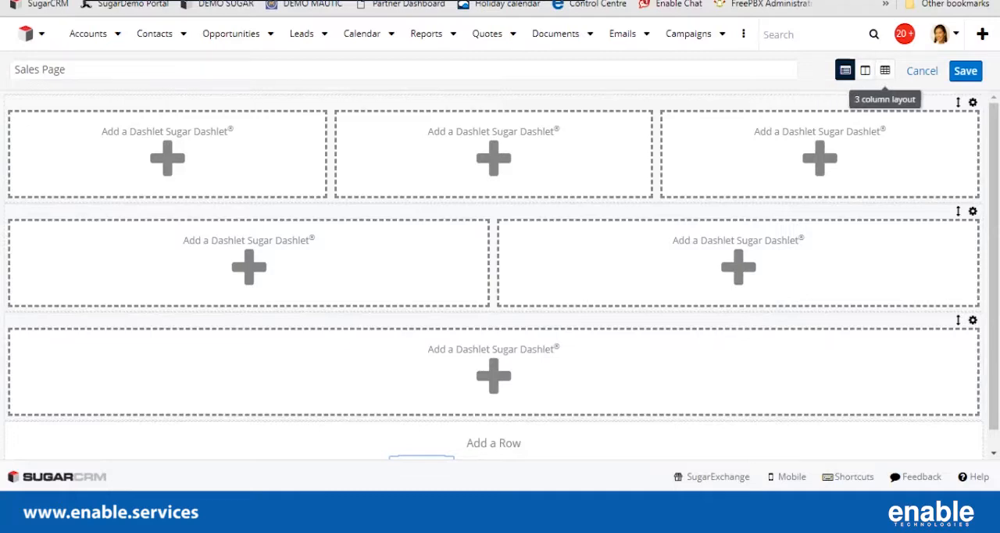
In the 3 column layout, add two rows to each of the second and third columns, and restore the one-column layout.
{"action": "left_click", "coordinate": [884, 70]}
{"action": "left_click", "coordinate": [578, 150]}
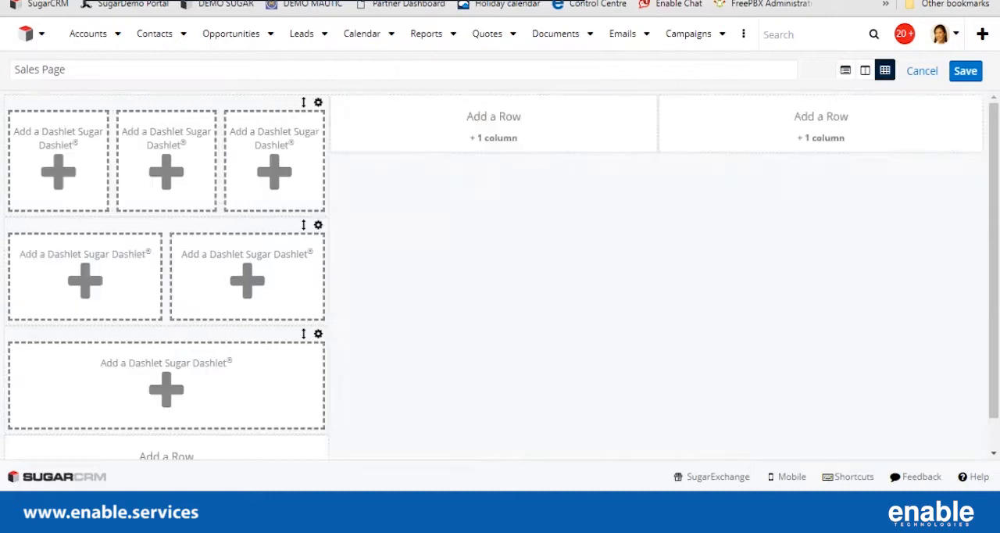
{"action": "left_click", "coordinate": [493, 138]}
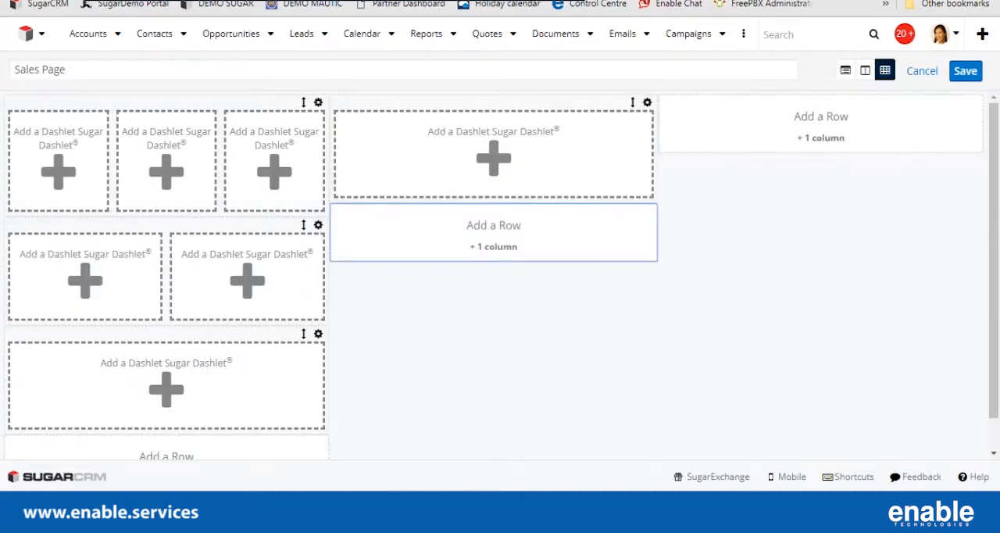
{"action": "left_click", "coordinate": [820, 138]}
{"action": "left_click", "coordinate": [823, 245]}
{"action": "left_click", "coordinate": [492, 246]}
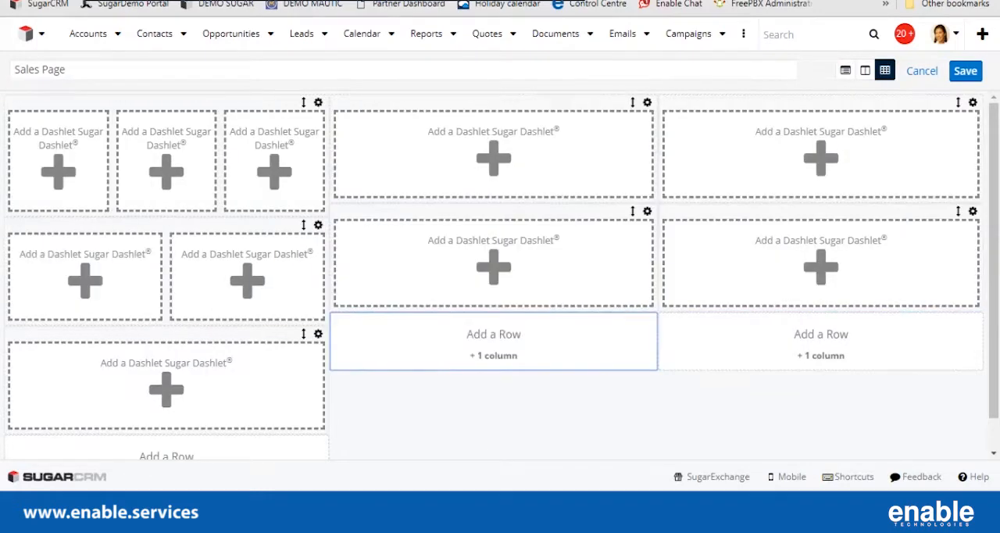
{"action": "left_click", "coordinate": [845, 71]}
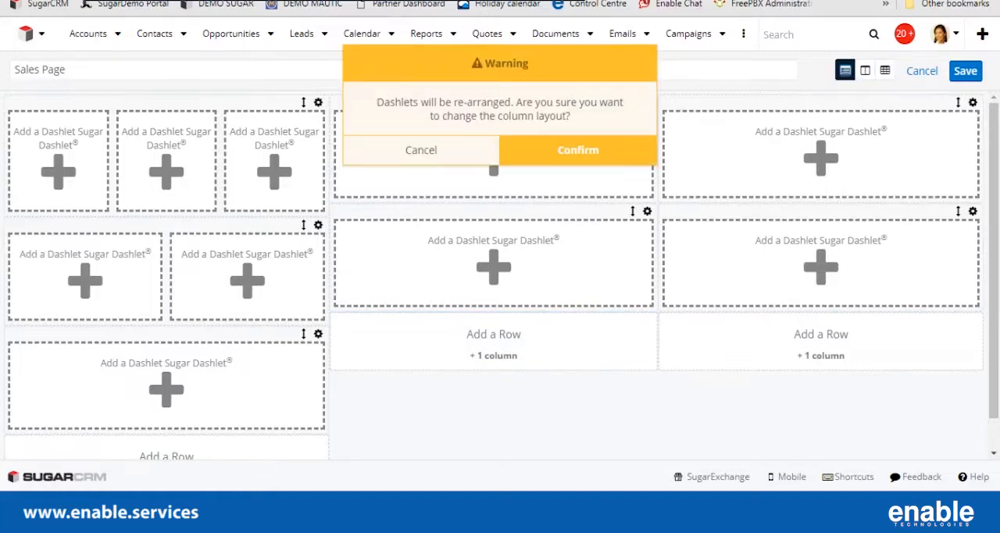
{"action": "left_click", "coordinate": [577, 150]}
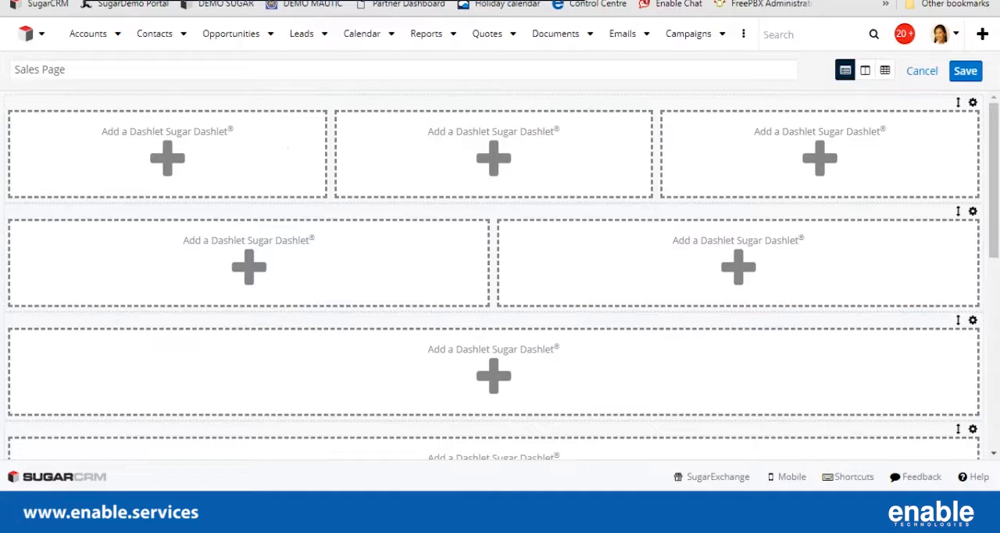
Preview the Planned Activities dashlet for the first slot of the three-column row and select it.
{"action": "left_click", "coordinate": [167, 159]}
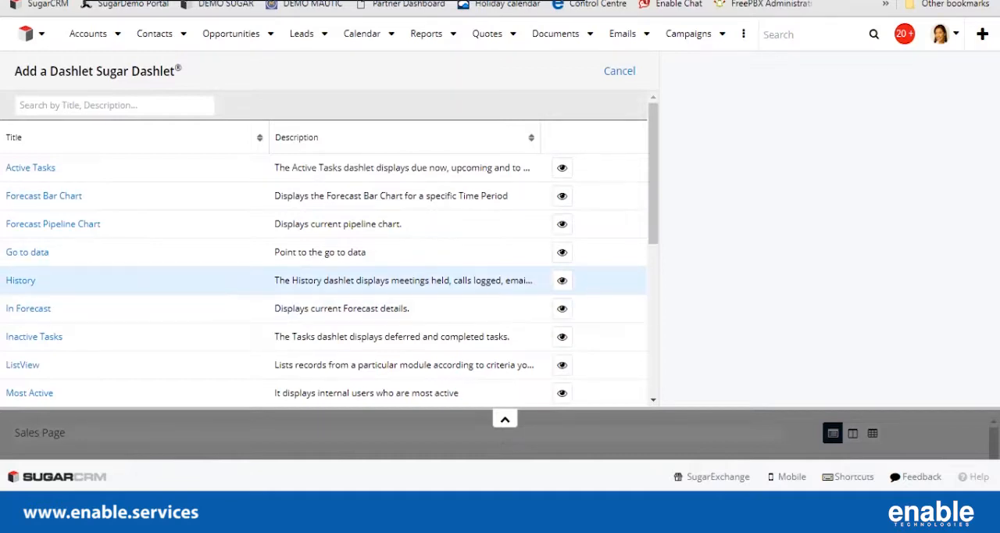
{"action": "scroll", "coordinate": [41, 234], "scroll_direction": "down", "scroll_amount": 4}
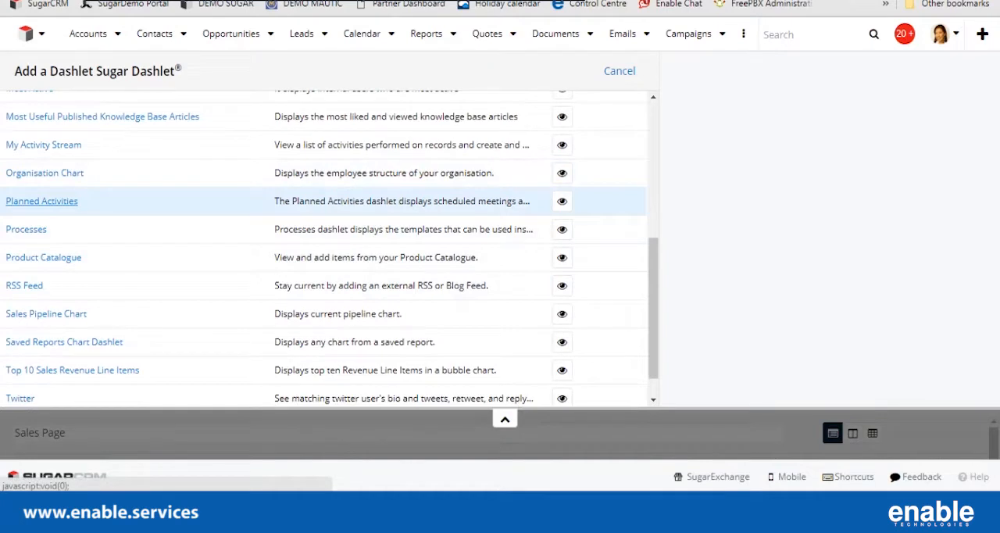
{"action": "left_click", "coordinate": [562, 201]}
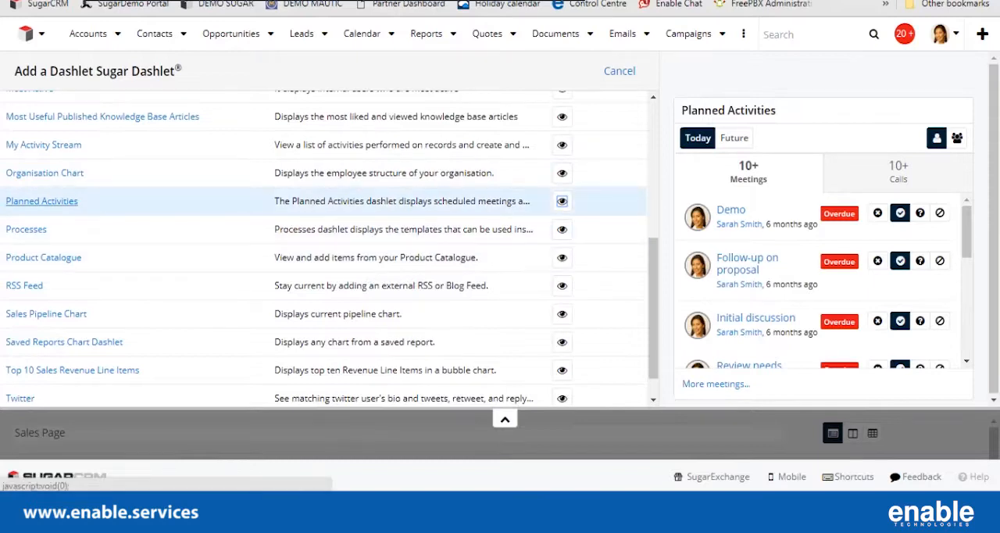
{"action": "left_click", "coordinate": [41, 201]}
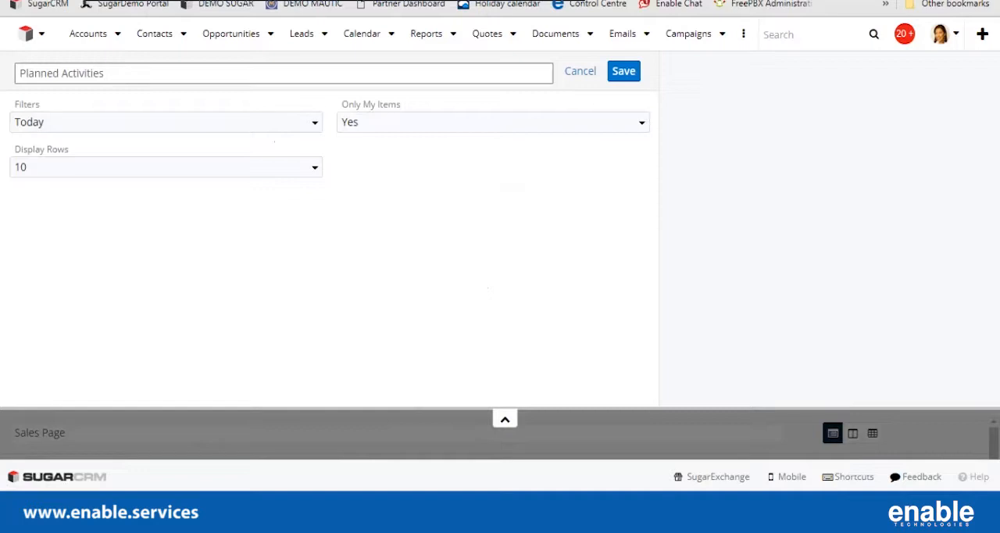
Title the dashlet "Planned Activities for Today", set its display rows to 20 and save it.
{"action": "triple_click", "coordinate": [61, 73]}
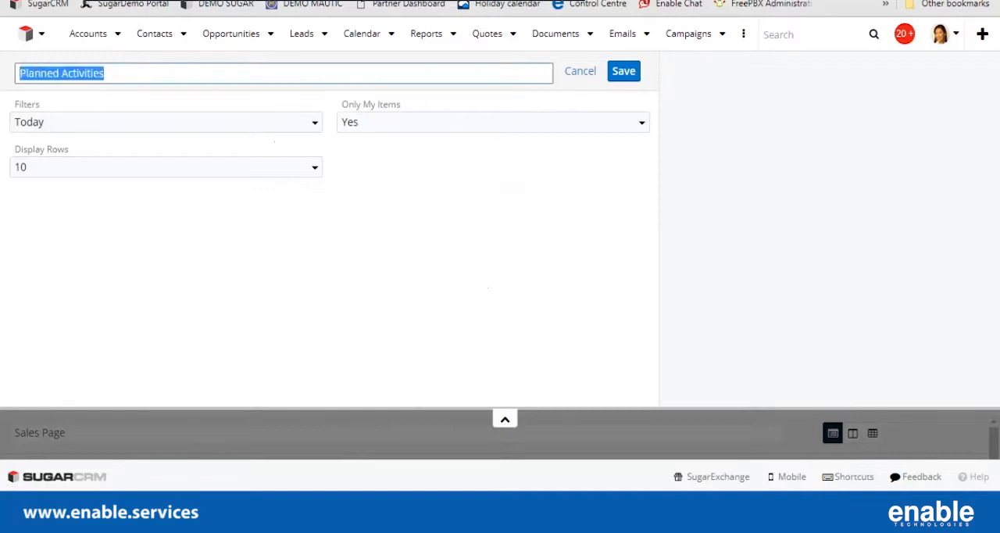
{"action": "left_click", "coordinate": [77, 74]}
{"action": "left_click", "coordinate": [105, 73]}
{"action": "type", "text": "for Today"}
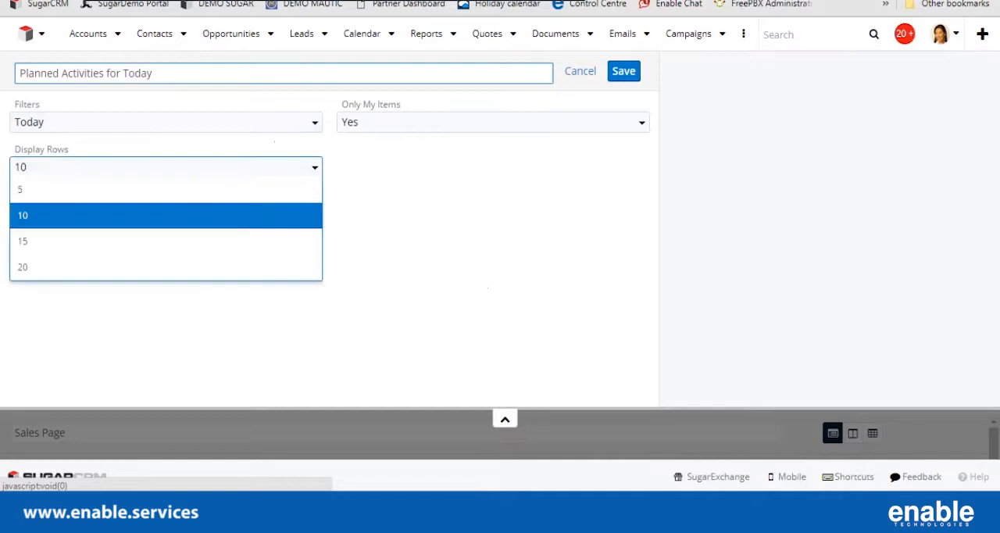
{"action": "left_click", "coordinate": [266, 167]}
{"action": "left_click", "coordinate": [187, 267]}
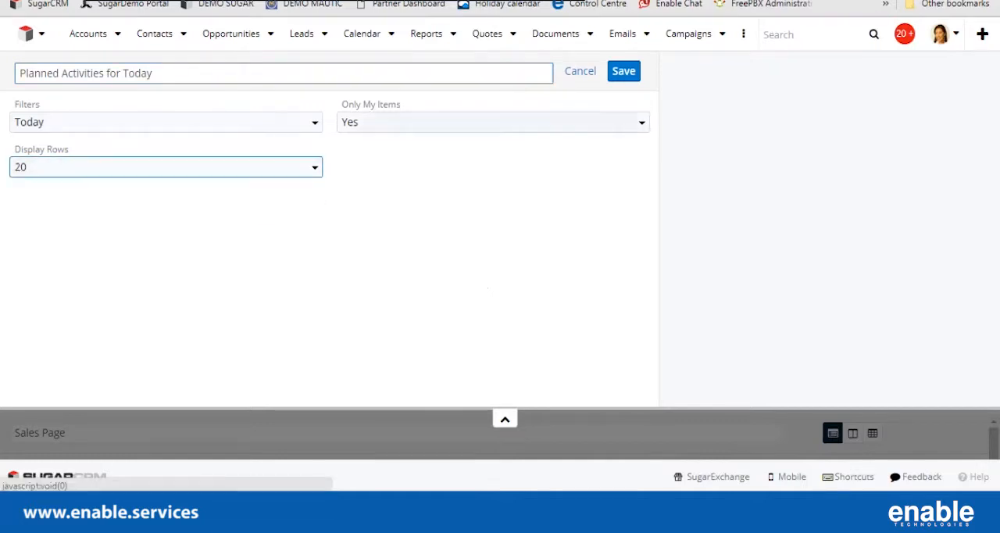
{"action": "left_click", "coordinate": [623, 71]}
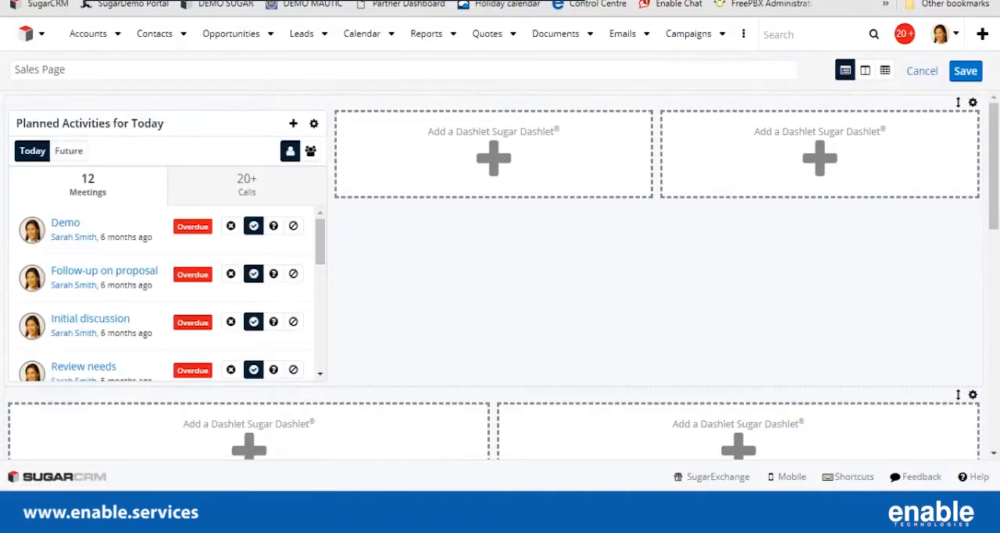
{"action": "left_click", "coordinate": [493, 159]}
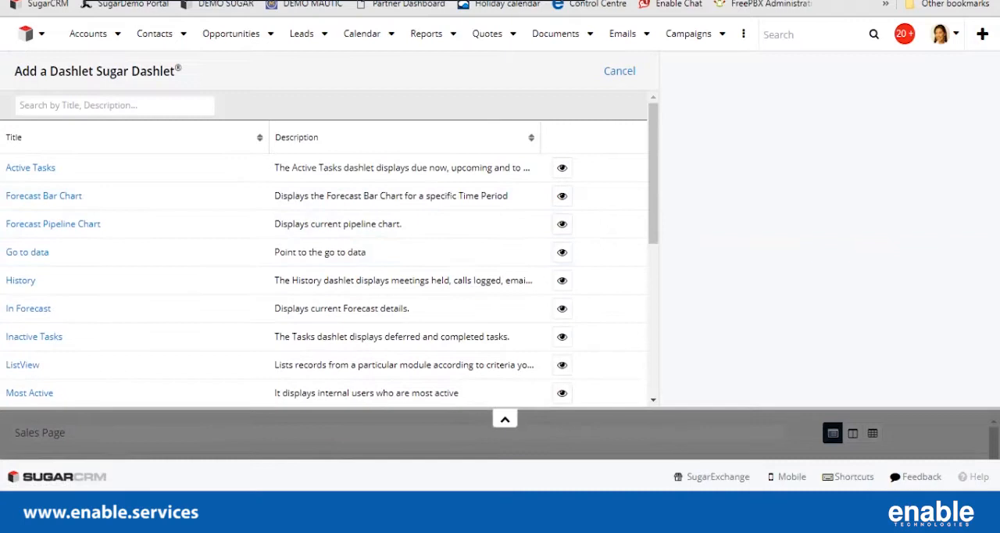
{"action": "scroll", "coordinate": [324, 258], "scroll_direction": "down", "scroll_amount": 5}
{"action": "scroll", "coordinate": [325, 258], "scroll_direction": "down", "scroll_amount": 3}
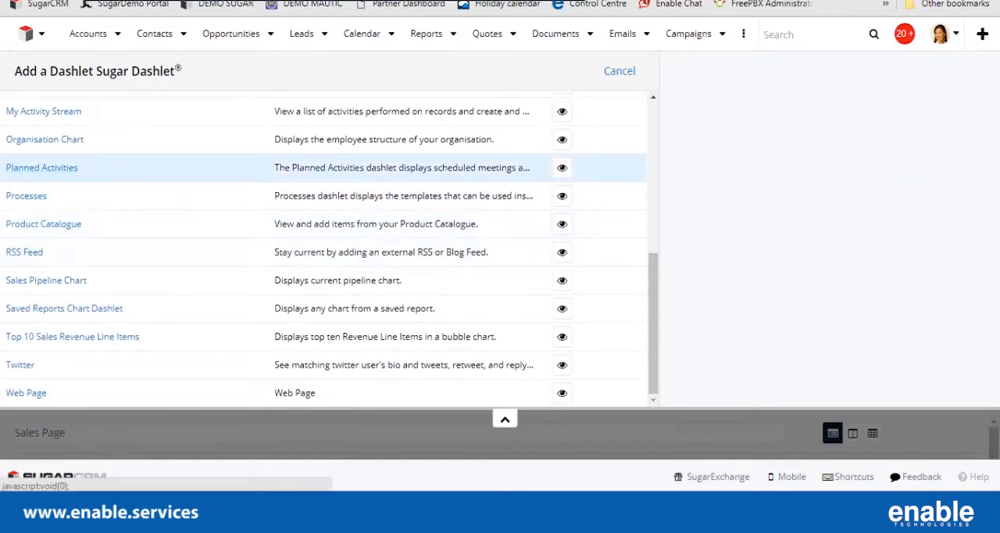
{"action": "scroll", "coordinate": [324, 258], "scroll_direction": "up", "scroll_amount": 10}
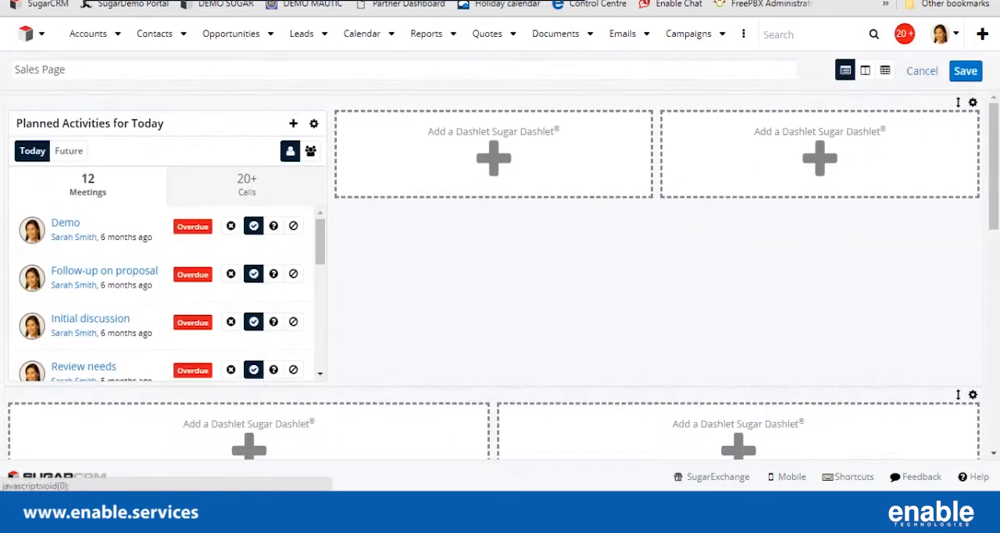
Insert a Planned Activities dashlet in the middle slot of the three-column row and set its filter to Future.
{"action": "left_click", "coordinate": [496, 159]}
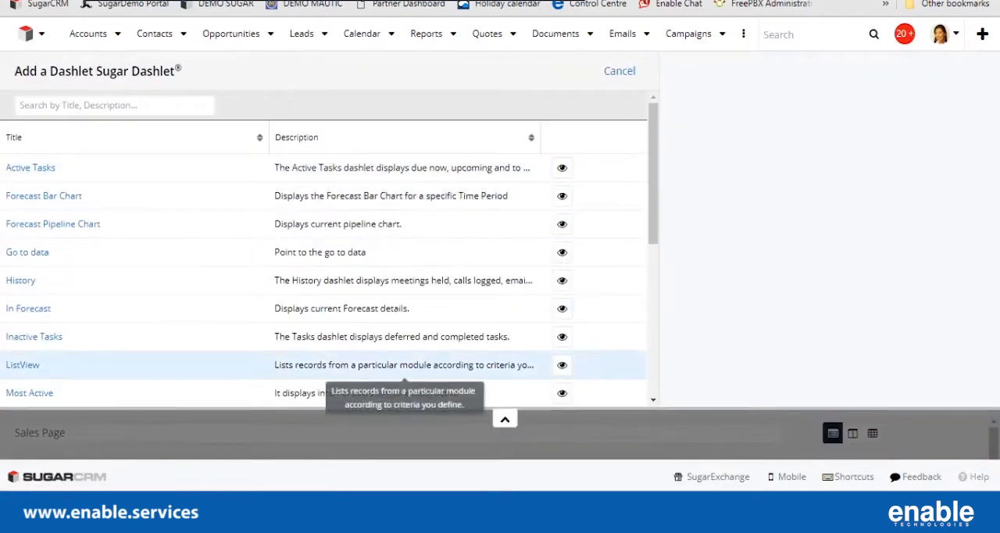
{"action": "scroll", "coordinate": [351, 313], "scroll_direction": "down", "scroll_amount": 8}
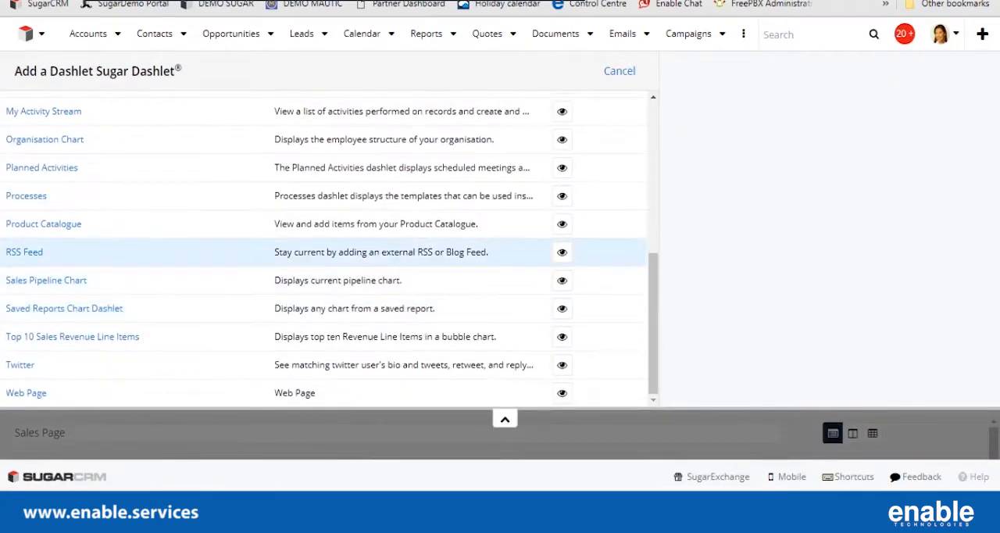
{"action": "left_click", "coordinate": [42, 167]}
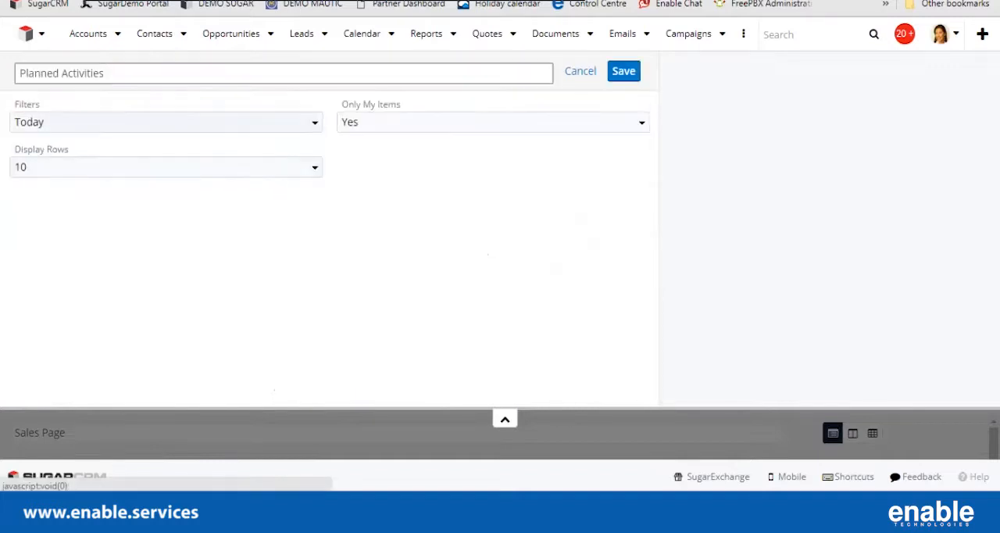
{"action": "left_click", "coordinate": [70, 123]}
{"action": "left_click", "coordinate": [55, 170]}
Title the second dashlet "Planned Activities for the Future", set its display rows to 20 and save it.
{"action": "left_click", "coordinate": [106, 73]}
{"action": "type", "text": "Future"}
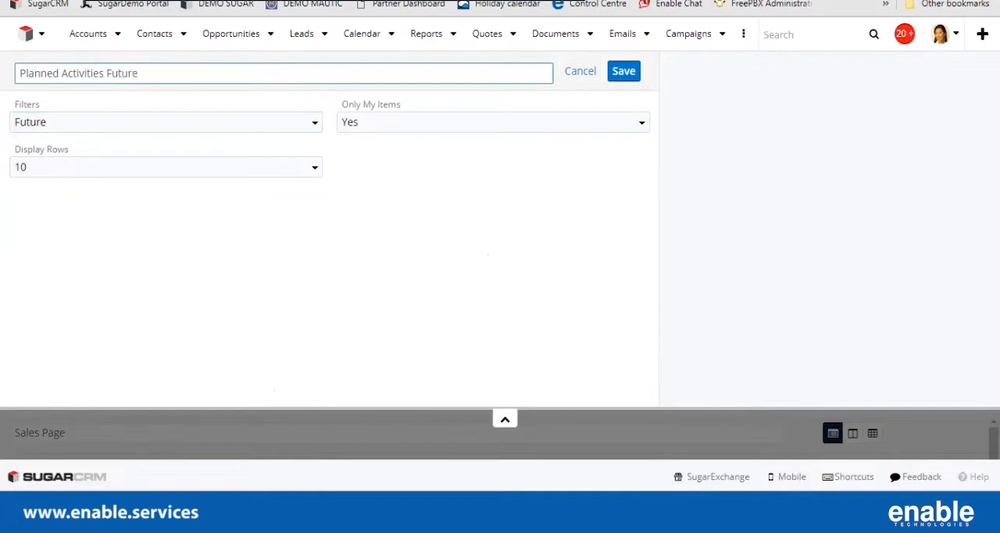
{"action": "type", "text": "for the"}
{"action": "left_click", "coordinate": [166, 167]}
{"action": "left_click", "coordinate": [165, 267]}
{"action": "left_click", "coordinate": [623, 71]}
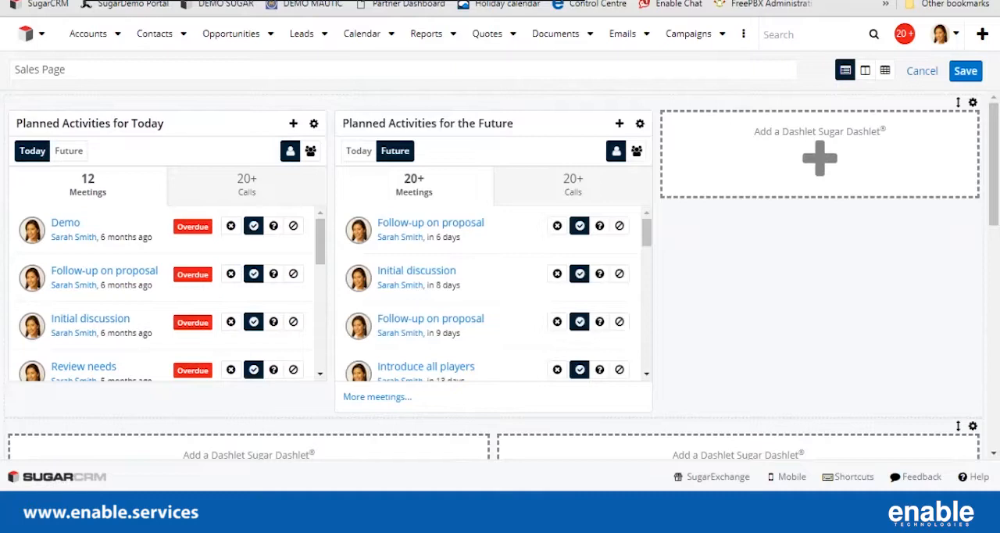
View the calls in the future activities dashlet and return to its meetings.
{"action": "left_click", "coordinate": [572, 186]}
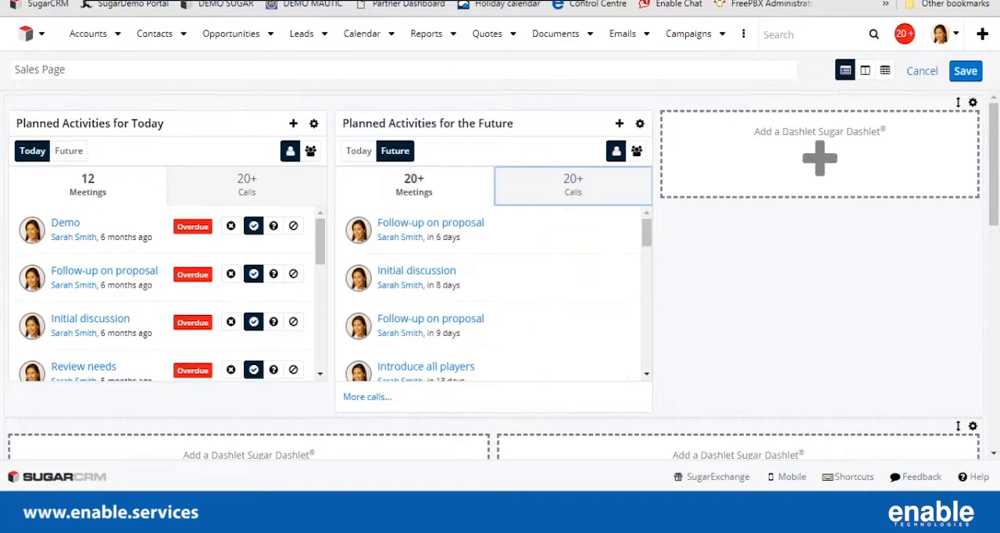
{"action": "left_click", "coordinate": [414, 186]}
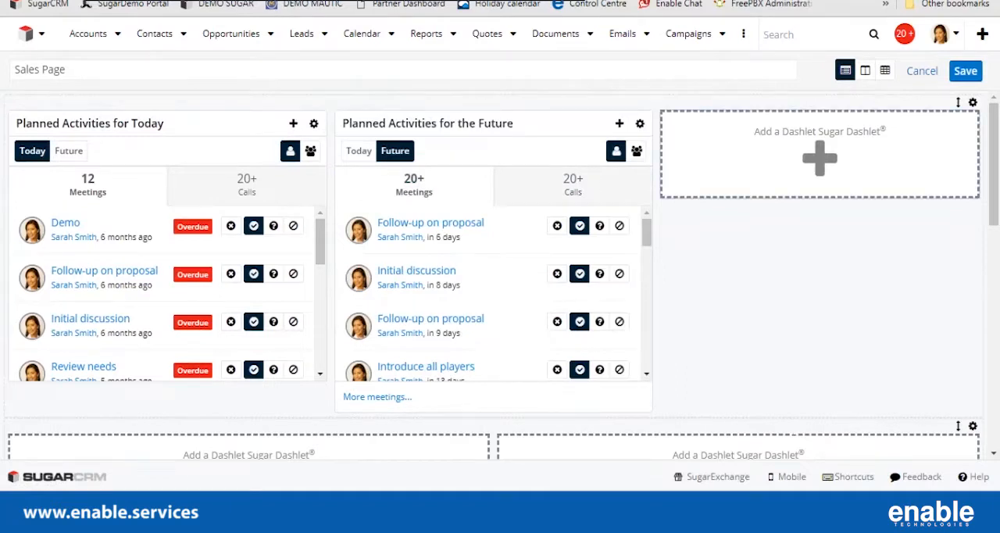
Choose a ListView dashlet for the third slot of the three-column row, keeping Accounts as its module.
{"action": "left_click", "coordinate": [819, 156]}
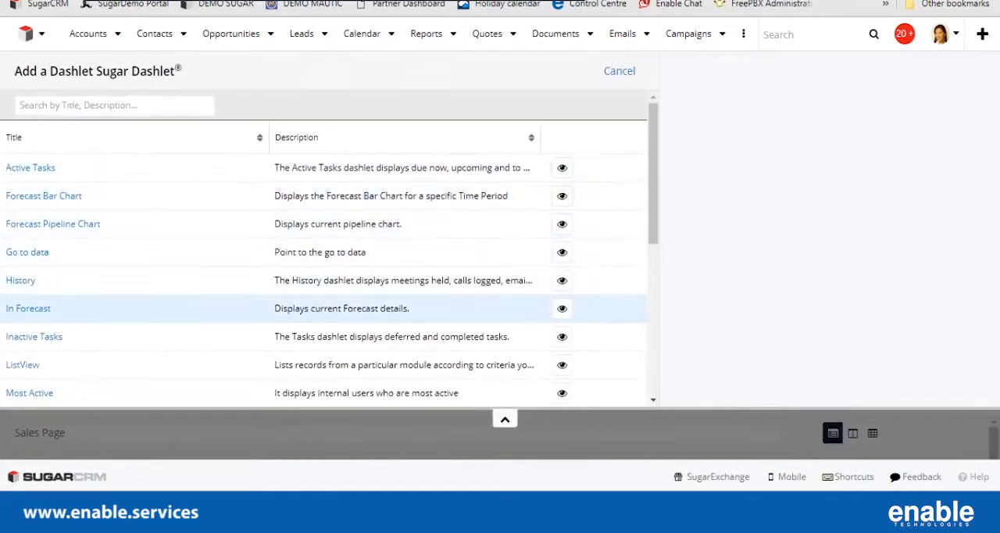
{"action": "scroll", "coordinate": [22, 288], "scroll_direction": "down", "scroll_amount": 1}
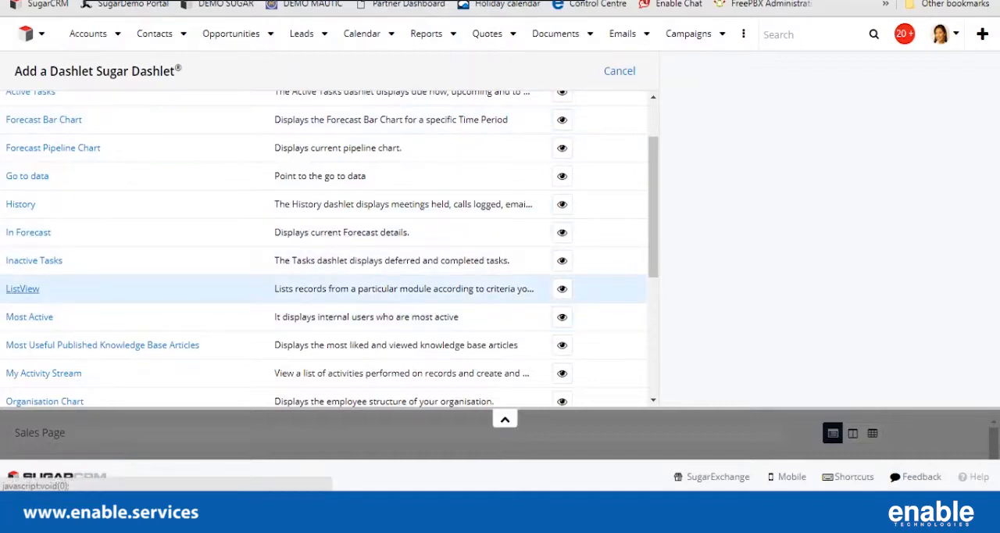
{"action": "left_click", "coordinate": [22, 288]}
{"action": "left_click", "coordinate": [328, 122]}
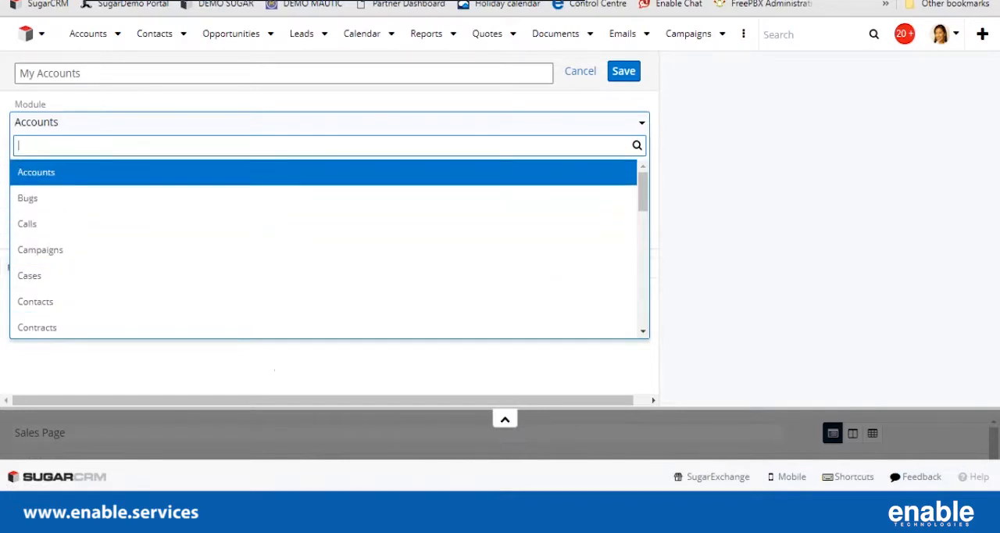
{"action": "key", "text": "Escape"}
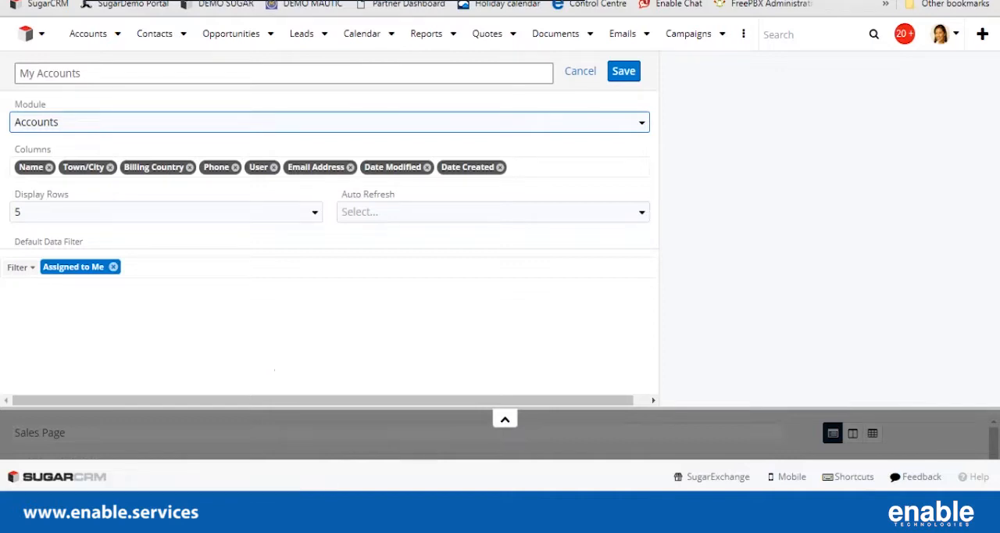
Remove the Date Modified column from the accounts list dashlet.
{"action": "key", "text": "Tab"}
{"action": "key", "text": "Escape"}
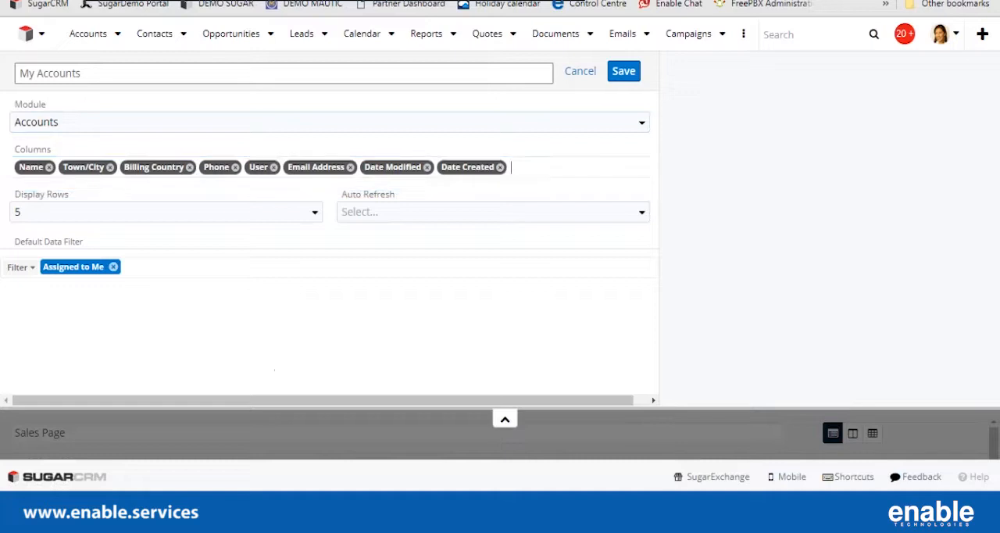
{"action": "left_click", "coordinate": [426, 166]}
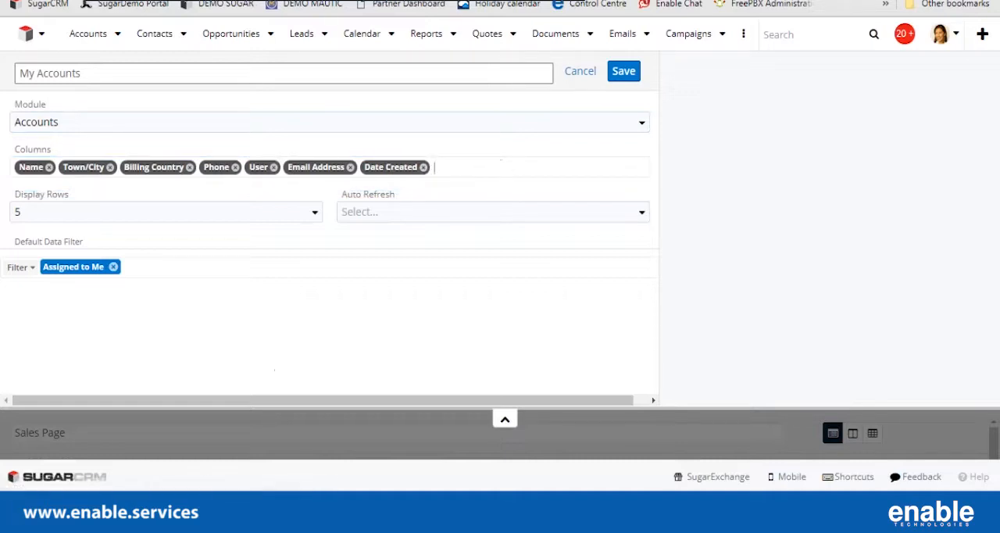
Set the accounts list dashlet to 20 display rows with auto refresh every 5 minutes, and save it.
{"action": "left_click", "coordinate": [165, 212]}
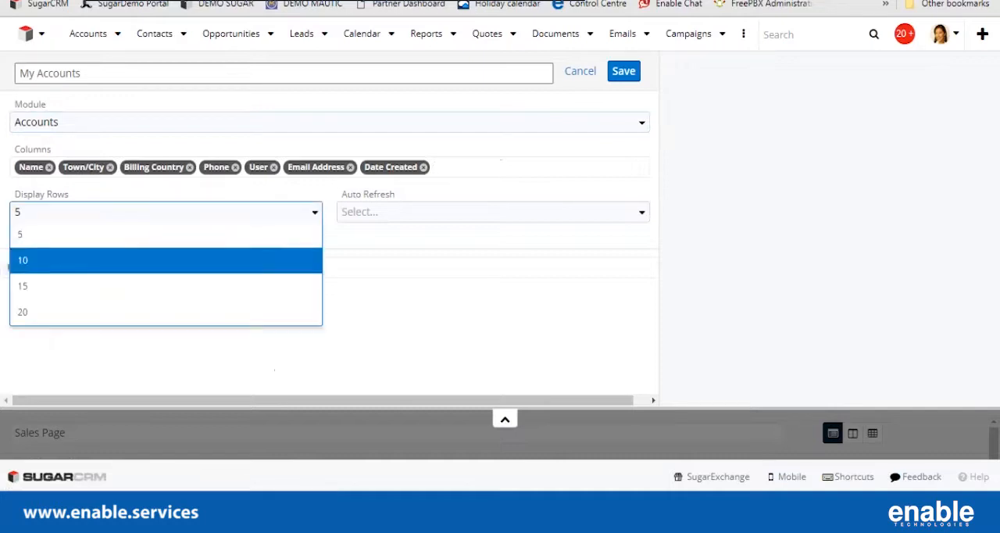
{"action": "left_click", "coordinate": [46, 312]}
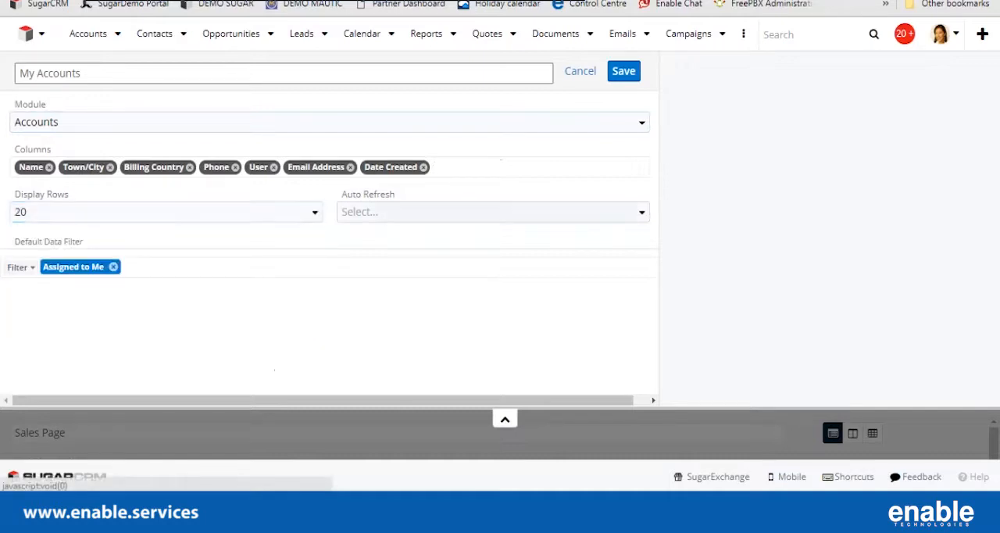
{"action": "left_click", "coordinate": [492, 212]}
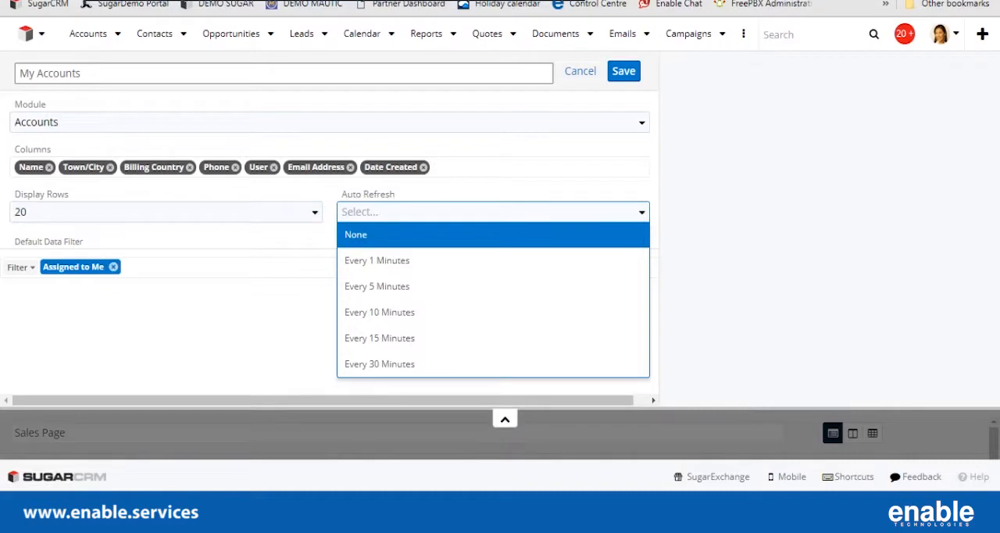
{"action": "key", "text": "Down"}
{"action": "key", "text": "Down"}
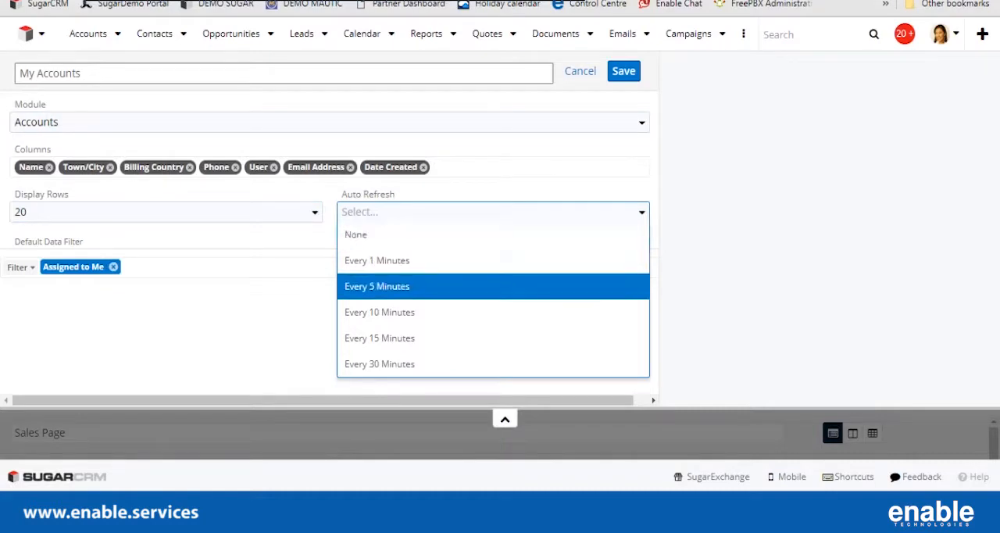
{"action": "key", "text": "Return"}
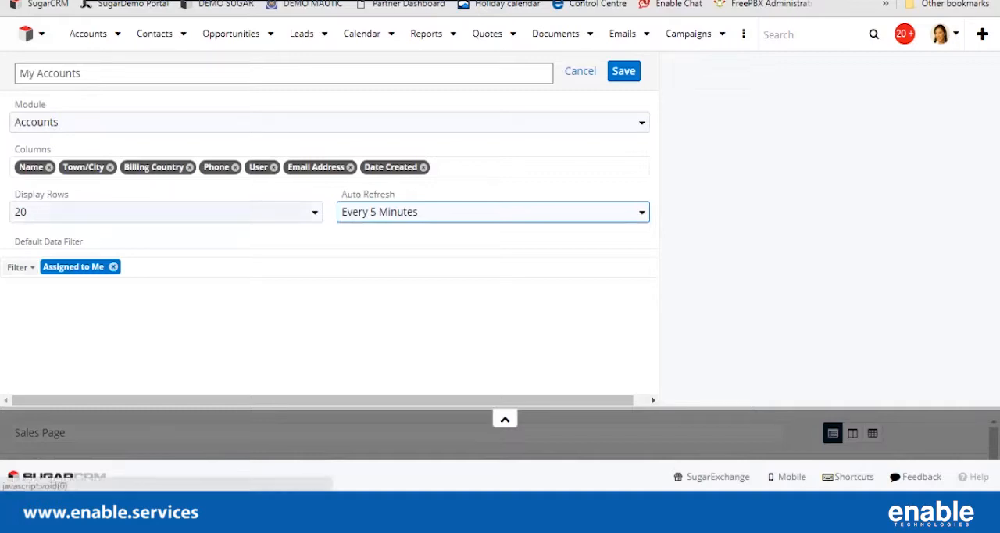
{"action": "left_click", "coordinate": [623, 71]}
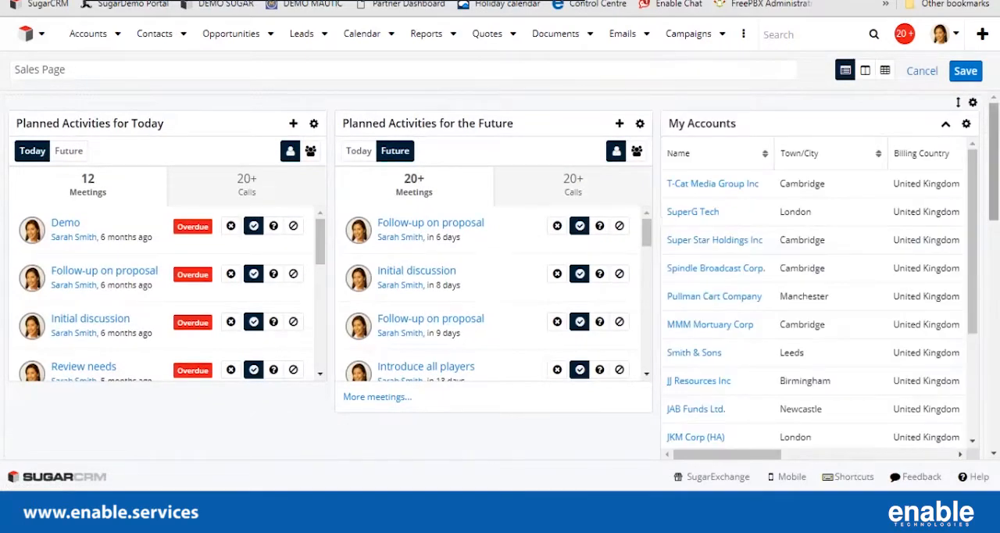
Look through the rows and columns of the My Accounts dashlet.
{"action": "scroll", "coordinate": [816, 297], "scroll_direction": "down", "scroll_amount": 3}
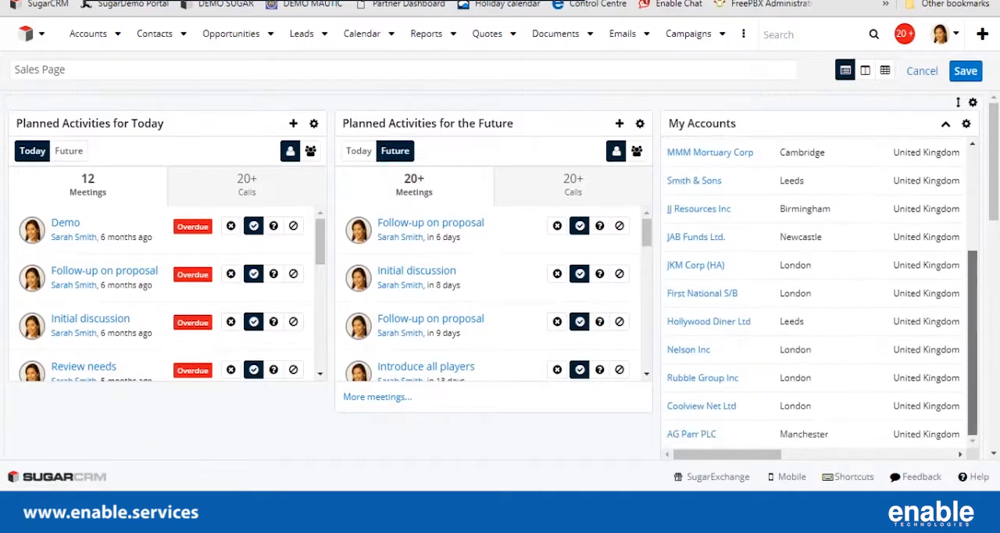
{"action": "scroll", "coordinate": [816, 297], "scroll_direction": "up", "scroll_amount": 3}
{"action": "scroll", "coordinate": [817, 297], "scroll_direction": "right", "scroll_amount": 3}
{"action": "scroll", "coordinate": [816, 297], "scroll_direction": "left", "scroll_amount": 3}
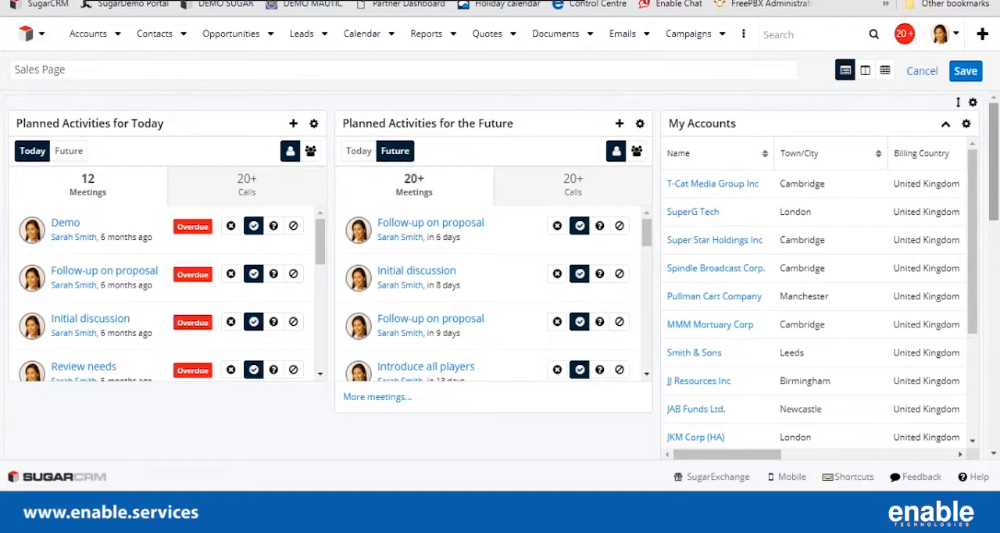
{"action": "scroll", "coordinate": [504, 275], "scroll_direction": "down", "scroll_amount": 3}
{"action": "scroll", "coordinate": [504, 274], "scroll_direction": "up", "scroll_amount": 3}
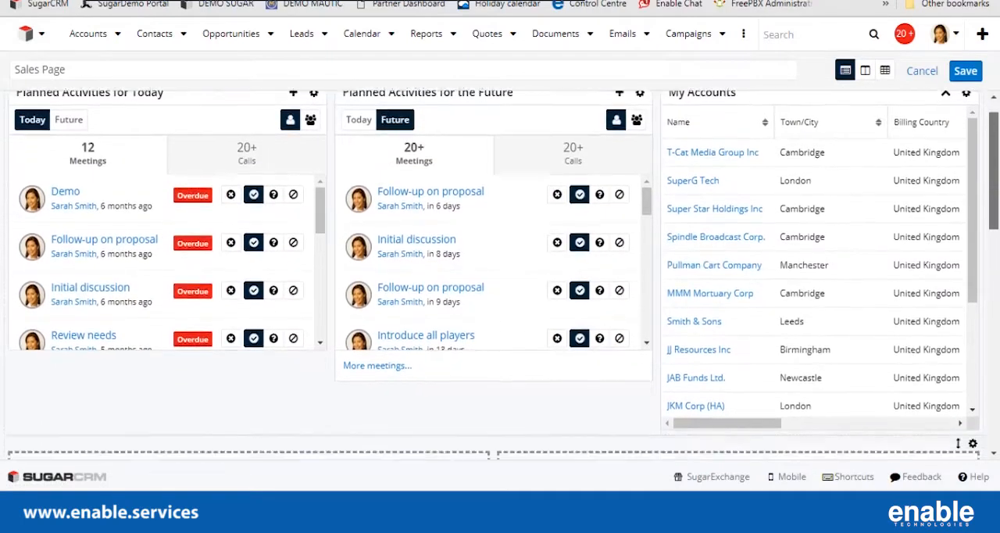
Add a Sales Pipeline Chart dashlet to the first slot of the two-column row, showing My Pipeline, and save it.
{"action": "scroll", "coordinate": [504, 274], "scroll_direction": "down", "scroll_amount": 3}
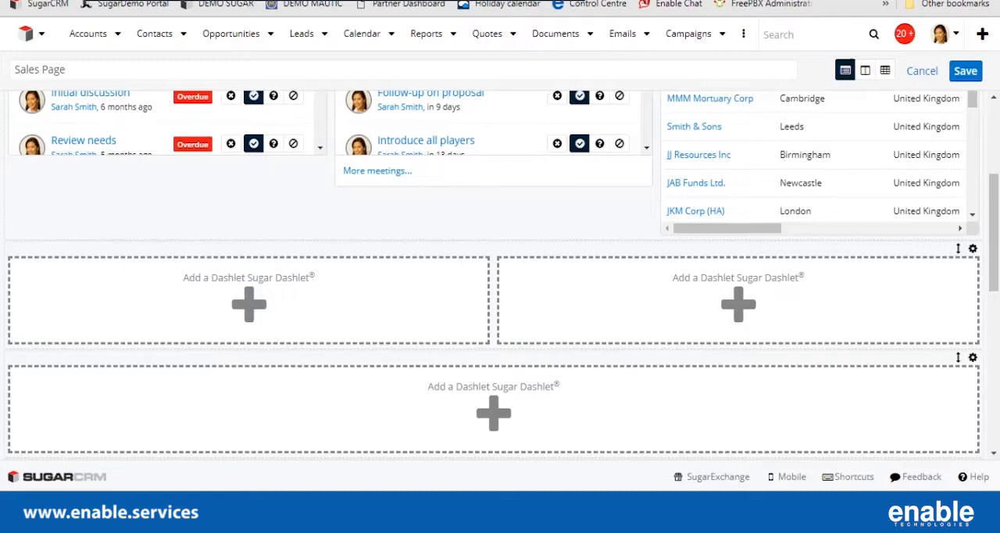
{"action": "left_click", "coordinate": [249, 304]}
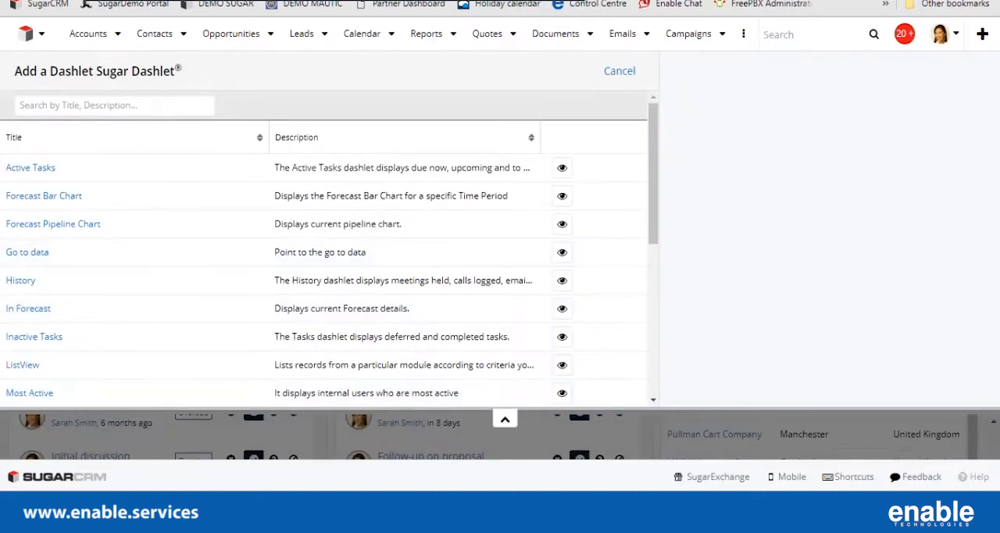
{"action": "scroll", "coordinate": [323, 219], "scroll_direction": "down", "scroll_amount": 2}
{"action": "scroll", "coordinate": [324, 235], "scroll_direction": "down", "scroll_amount": 4}
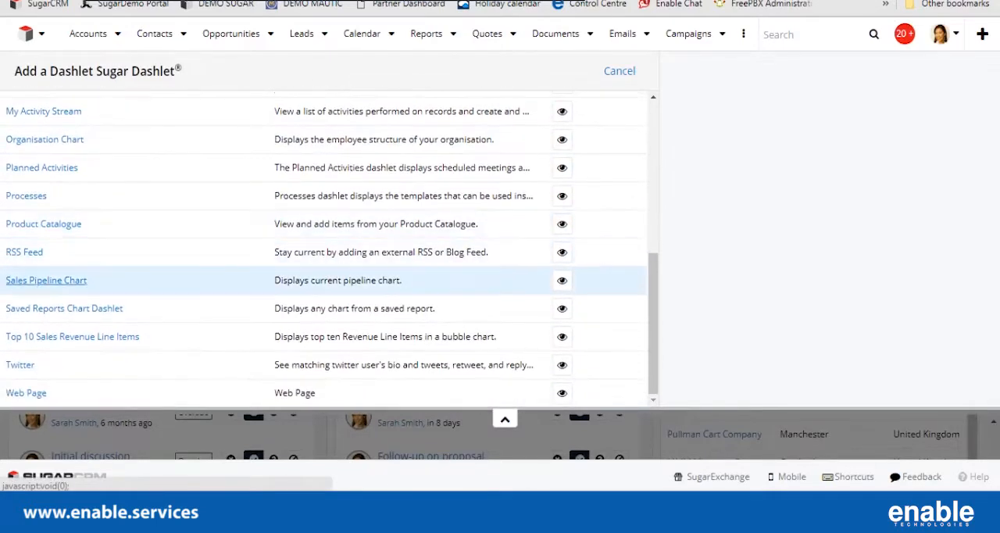
{"action": "left_click", "coordinate": [46, 280]}
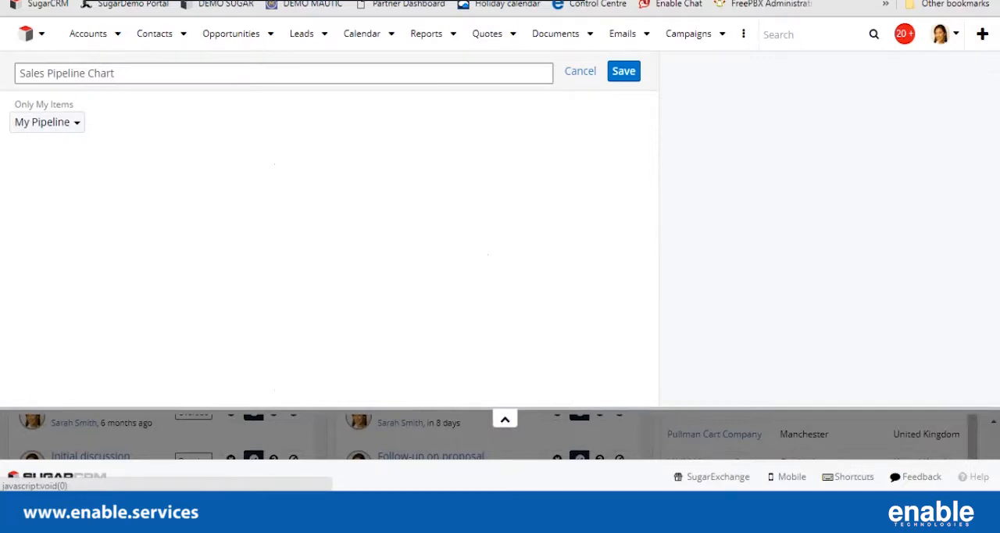
{"action": "left_click", "coordinate": [45, 122]}
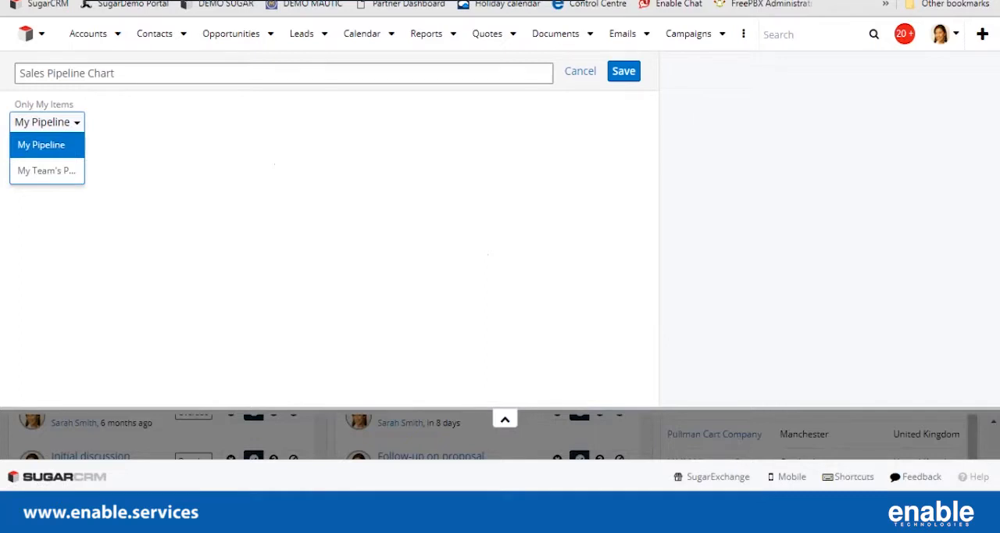
{"action": "left_click", "coordinate": [41, 145]}
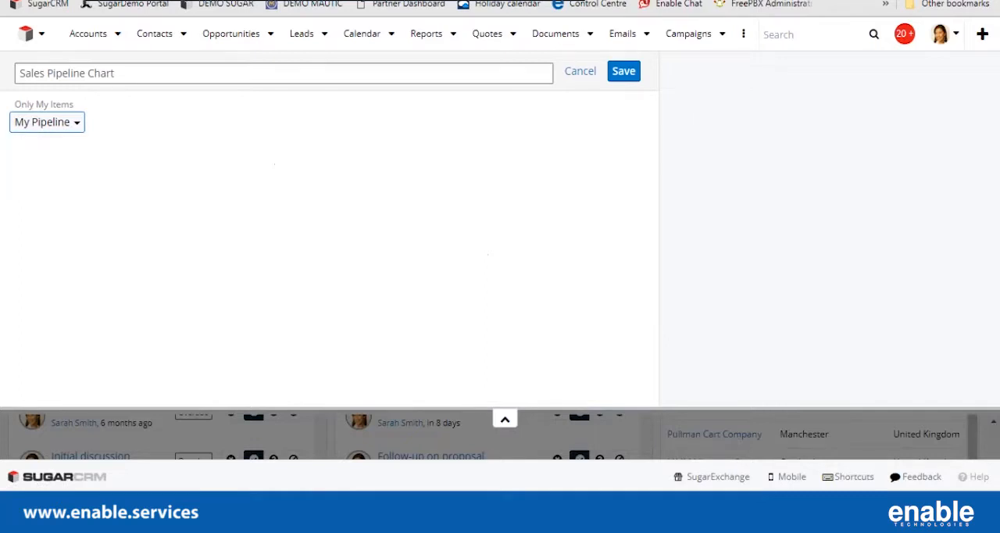
{"action": "left_click", "coordinate": [623, 72]}
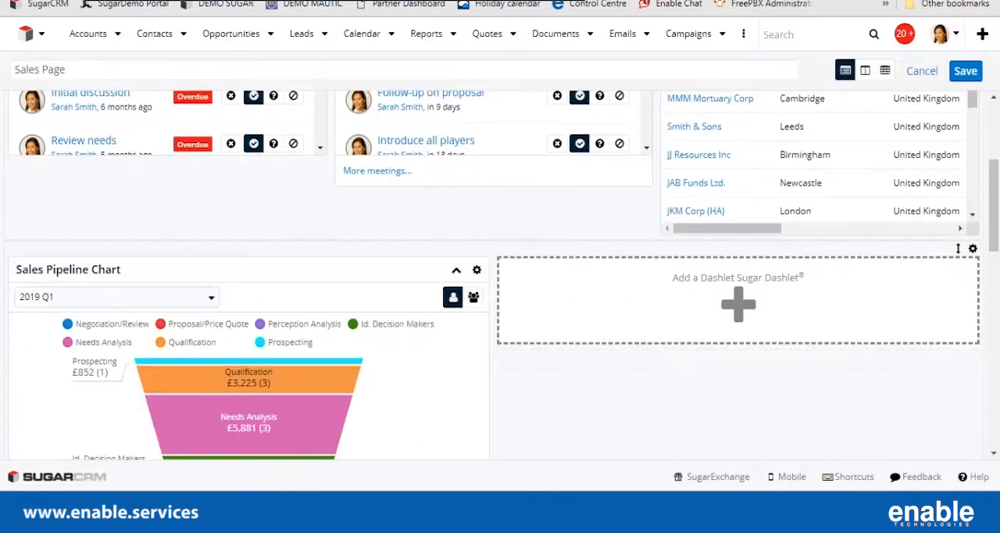
Choose a Saved Reports Chart Dashlet for the second slot of the two-column row, using the Sales per Quarter by Lead Source report.
{"action": "scroll", "coordinate": [500, 273], "scroll_direction": "down", "scroll_amount": 2}
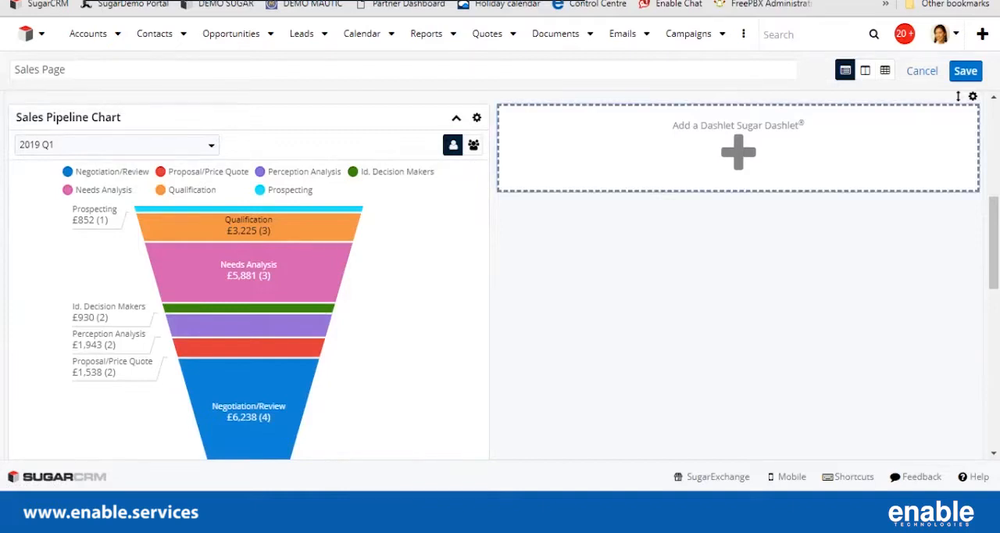
{"action": "left_click", "coordinate": [738, 152]}
{"action": "scroll", "coordinate": [324, 247], "scroll_direction": "down", "scroll_amount": 5}
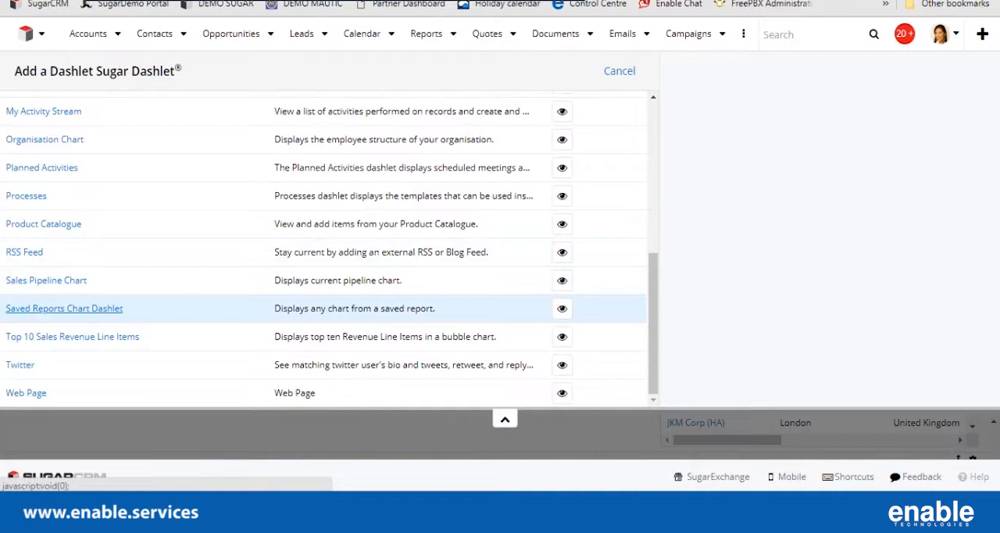
{"action": "left_click", "coordinate": [64, 308]}
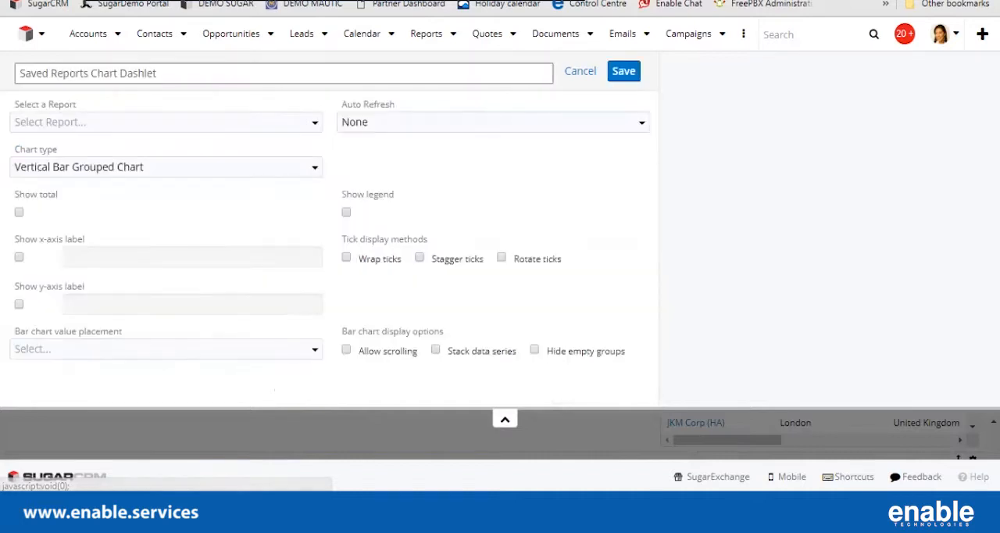
{"action": "left_click", "coordinate": [166, 122]}
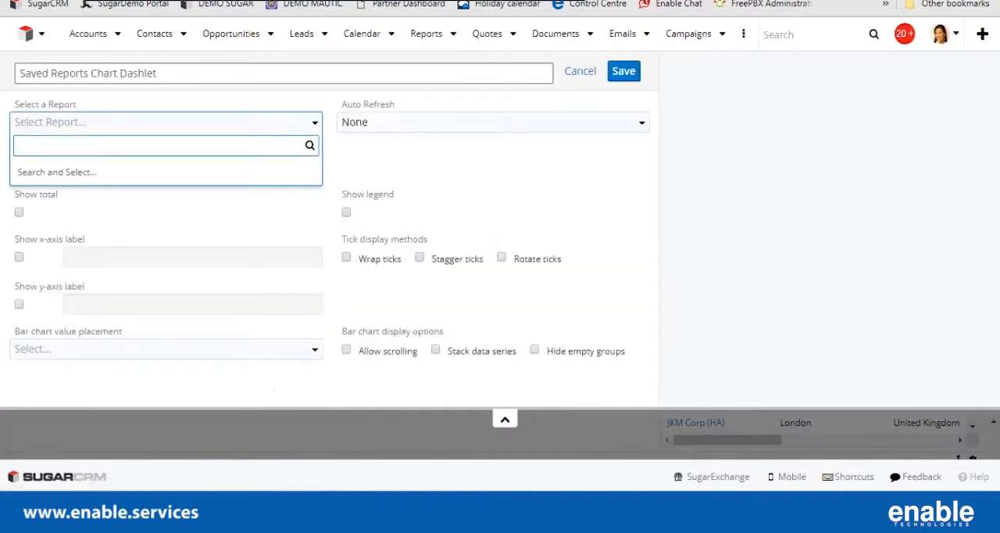
{"action": "type", "text": "sales"}
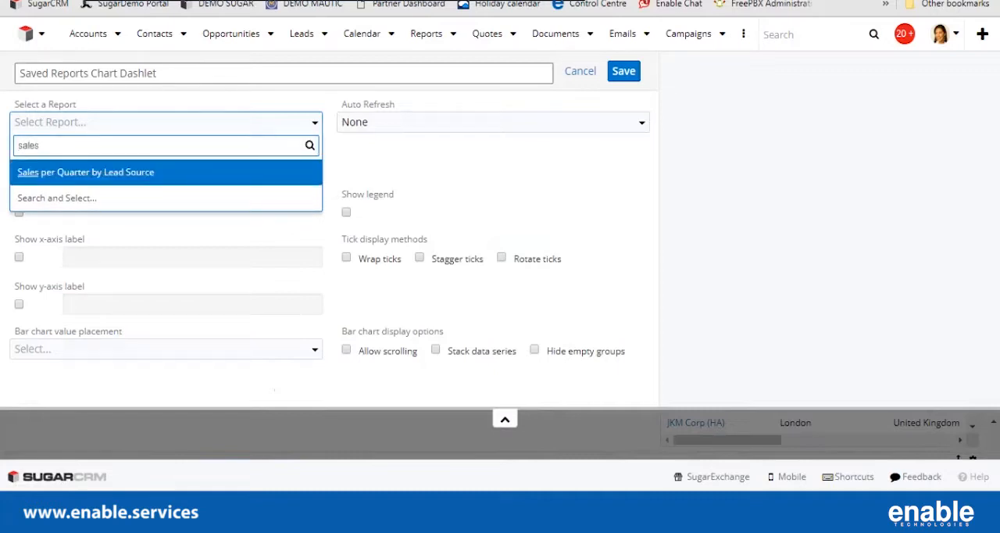
{"action": "key", "text": "Return"}
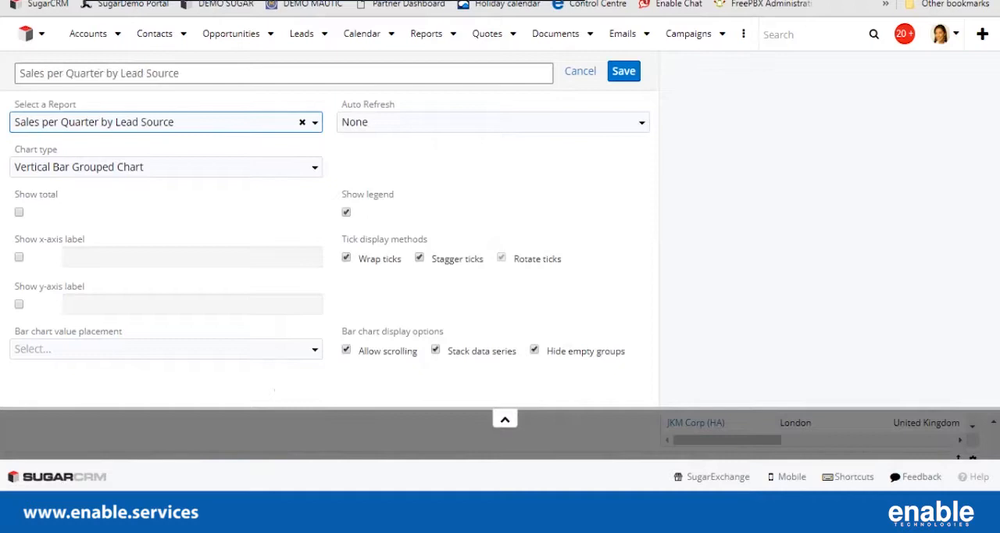
Turn on the total and both the x-axis and y-axis labels for the report chart.
{"action": "left_click", "coordinate": [19, 212]}
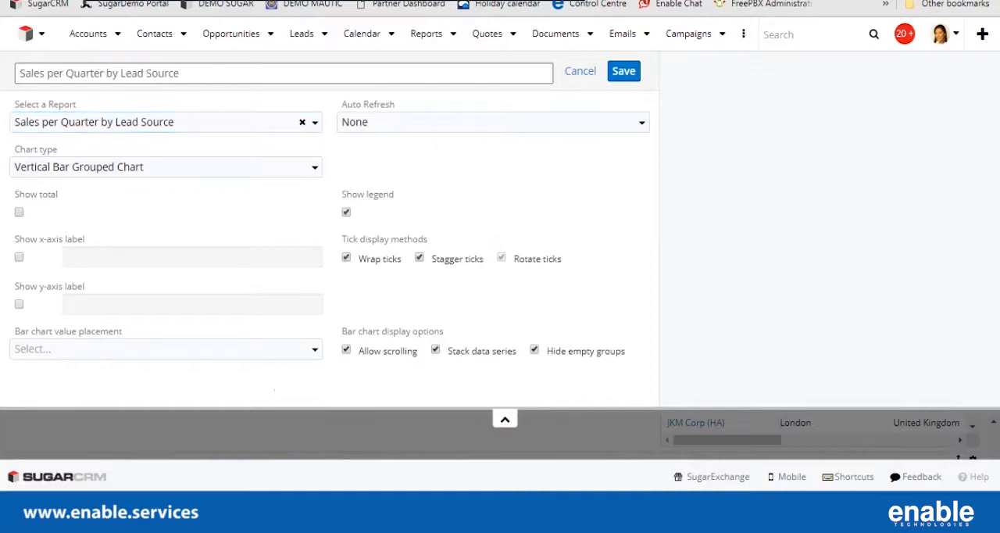
{"action": "left_click", "coordinate": [19, 257]}
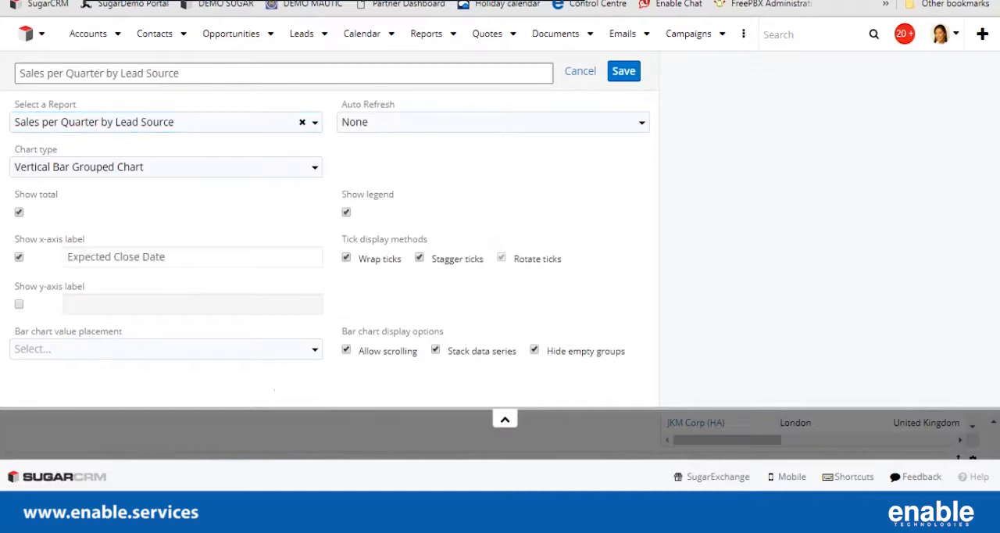
{"action": "left_click", "coordinate": [18, 304]}
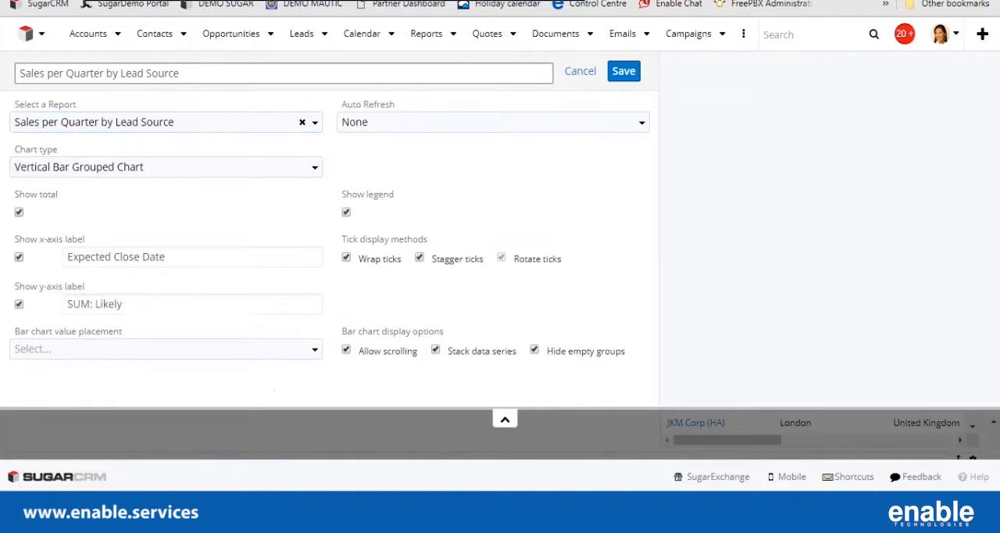
Change the chart's x-axis label to "Close Date" and its y-axis label to "Amount".
{"action": "left_click", "coordinate": [160, 257]}
{"action": "key", "text": "ctrl+a"}
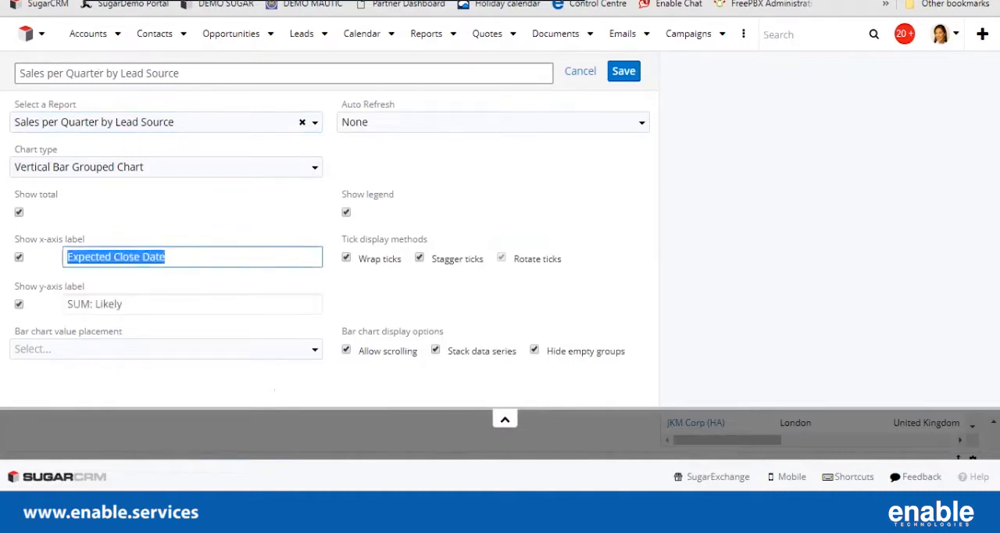
{"action": "type", "text": "Close Date"}
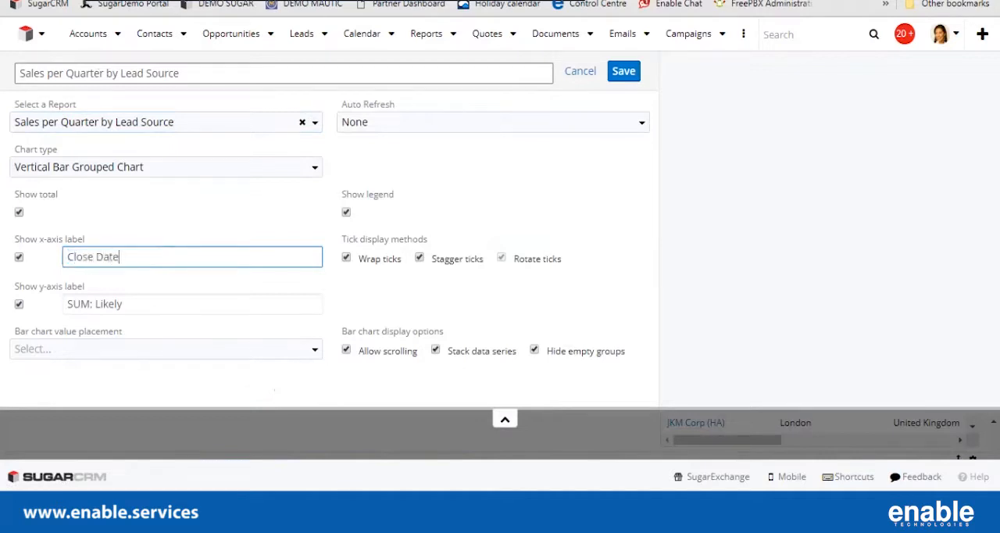
{"action": "key", "text": "Tab"}
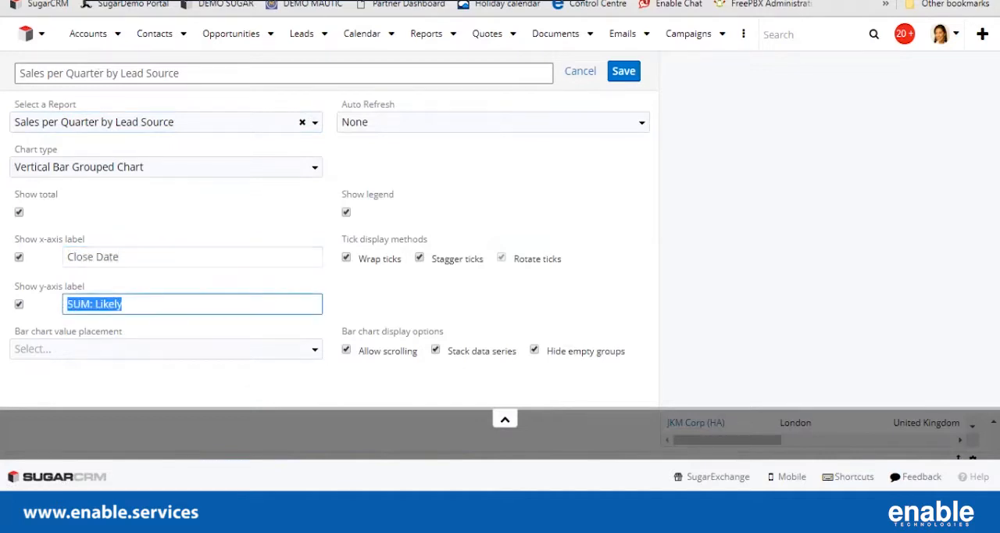
{"action": "type", "text": "Amount"}
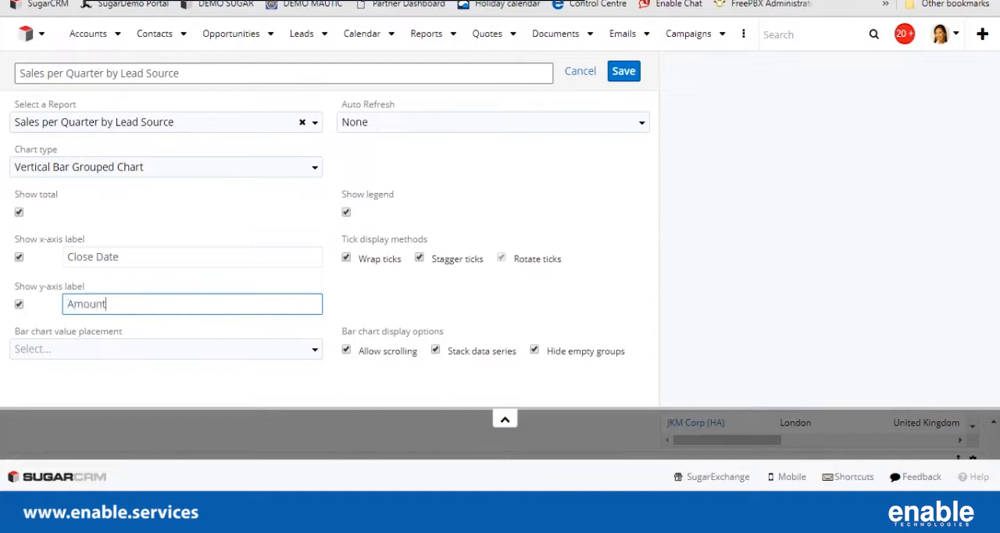
Set the bar chart value placement to Middle and disable scrolling for the bar chart.
{"action": "left_click", "coordinate": [166, 349]}
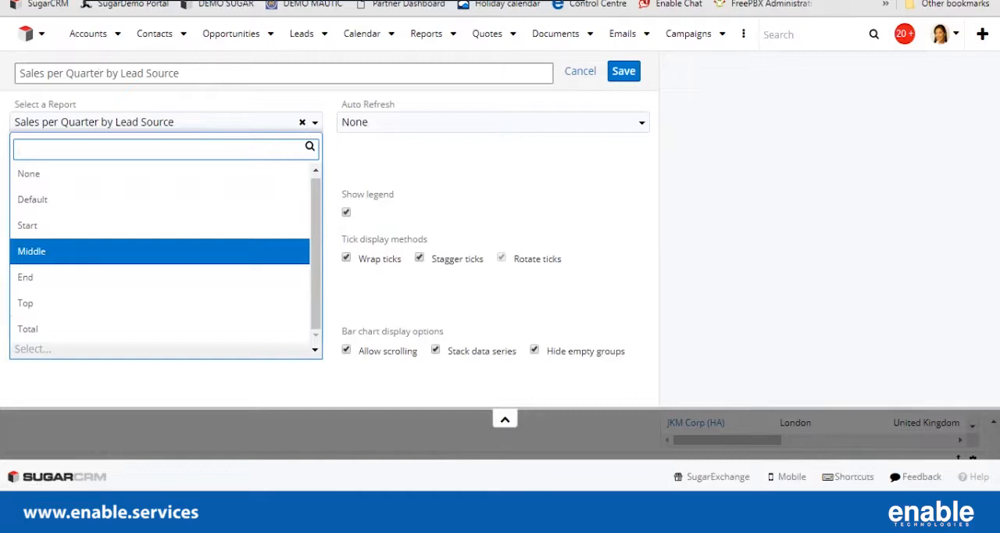
{"action": "key", "text": "Return"}
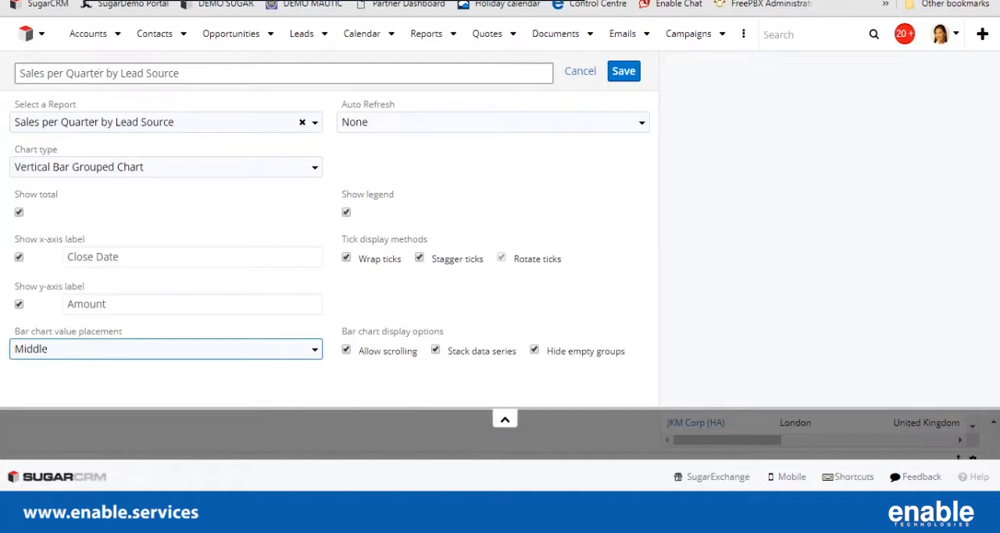
{"action": "left_click", "coordinate": [346, 349]}
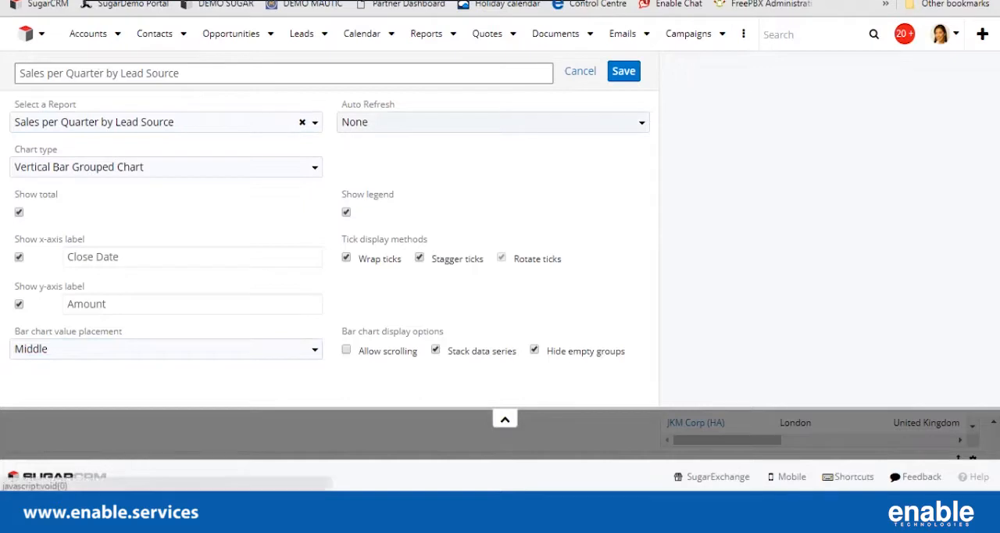
Set the report chart dashlet to auto refresh every 15 minutes and save it under its existing title.
{"action": "left_click", "coordinate": [493, 123]}
{"action": "left_click", "coordinate": [469, 171]}
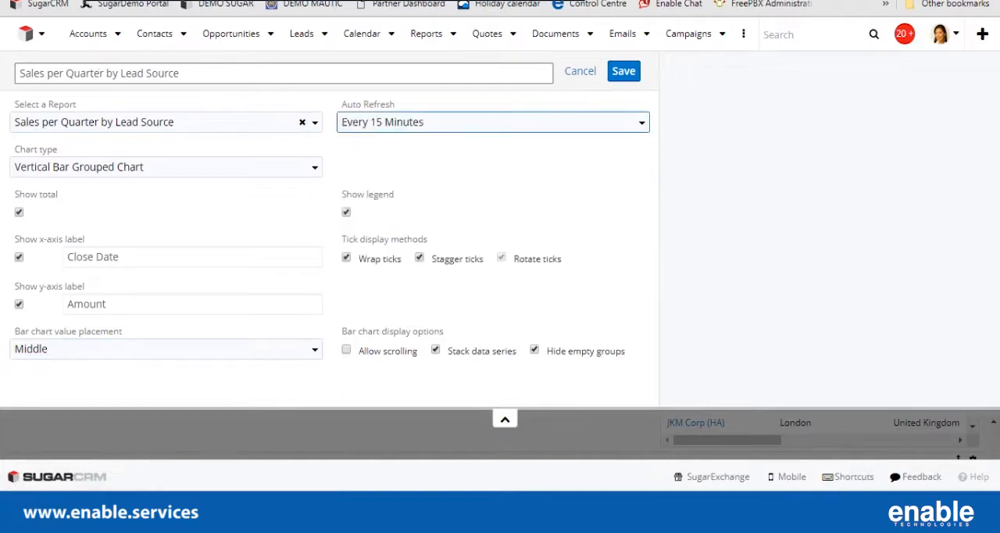
{"action": "left_click_drag", "start_coordinate": [184, 73], "coordinate": [17, 73]}
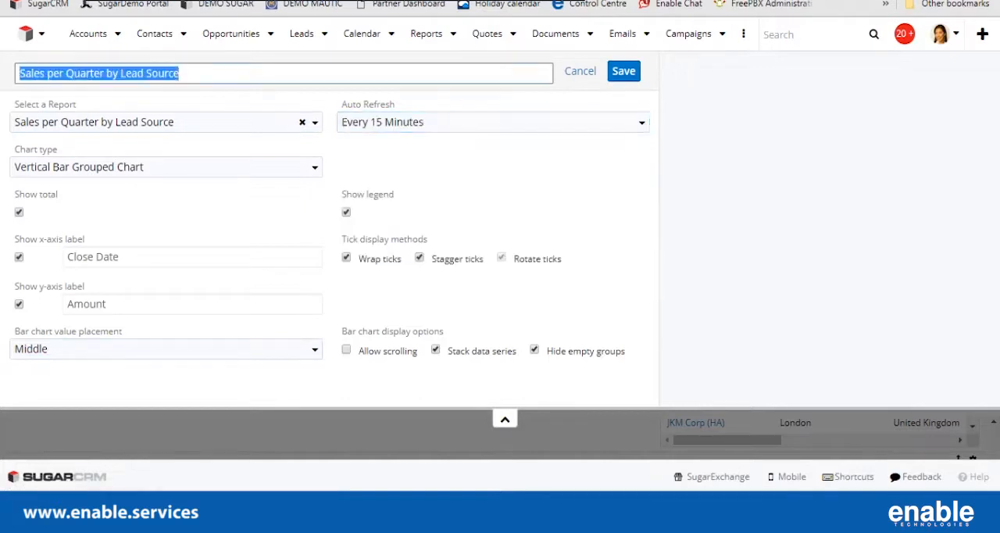
{"action": "left_click", "coordinate": [623, 71]}
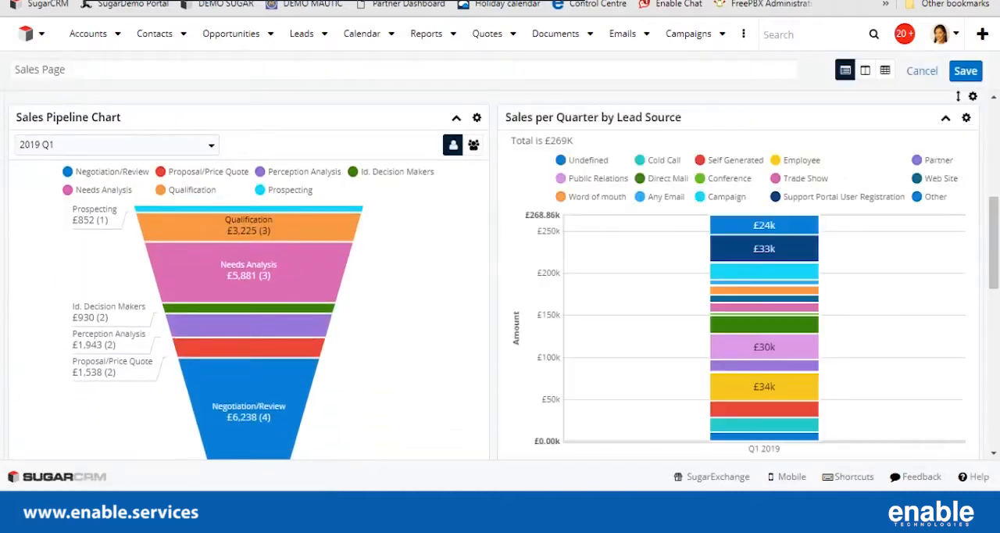
Review the pipeline and report chart dashlets, and save the Sales Page dashboard.
{"action": "scroll", "coordinate": [764, 235], "scroll_direction": "down", "scroll_amount": 3}
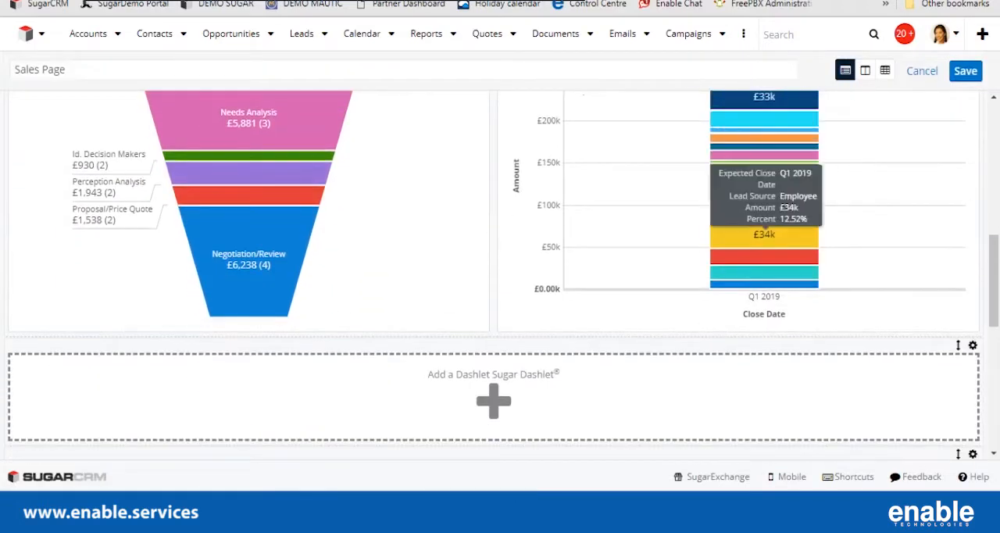
{"action": "scroll", "coordinate": [764, 195], "scroll_direction": "up", "scroll_amount": 5}
{"action": "scroll", "coordinate": [500, 275], "scroll_direction": "down", "scroll_amount": 3}
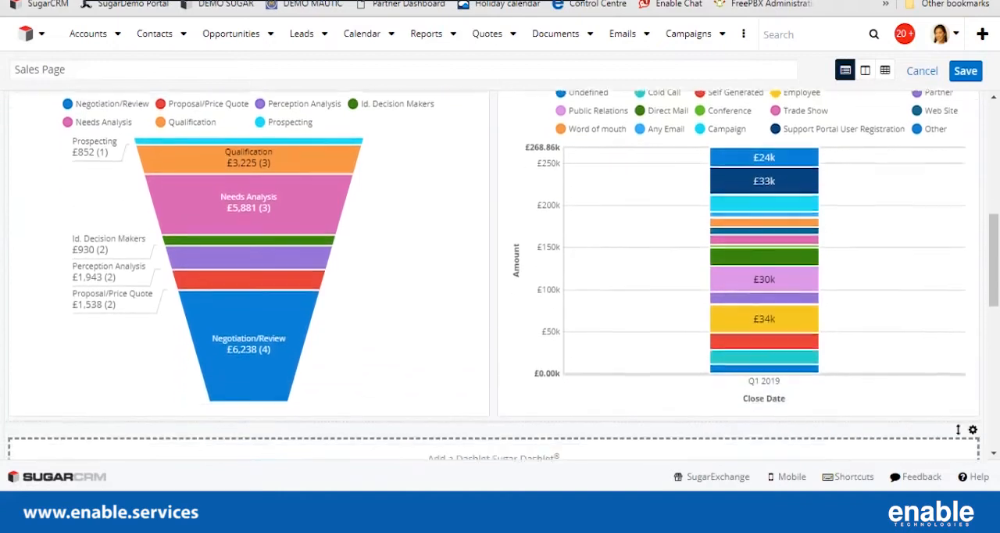
{"action": "scroll", "coordinate": [765, 266], "scroll_direction": "up", "scroll_amount": 5}
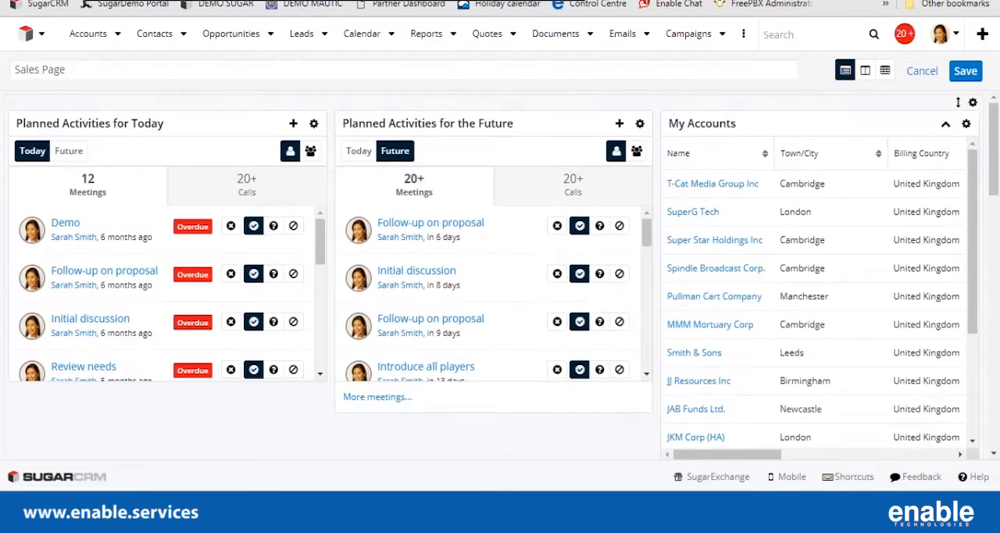
{"action": "scroll", "coordinate": [812, 289], "scroll_direction": "down", "scroll_amount": 1}
{"action": "left_click", "coordinate": [965, 70]}
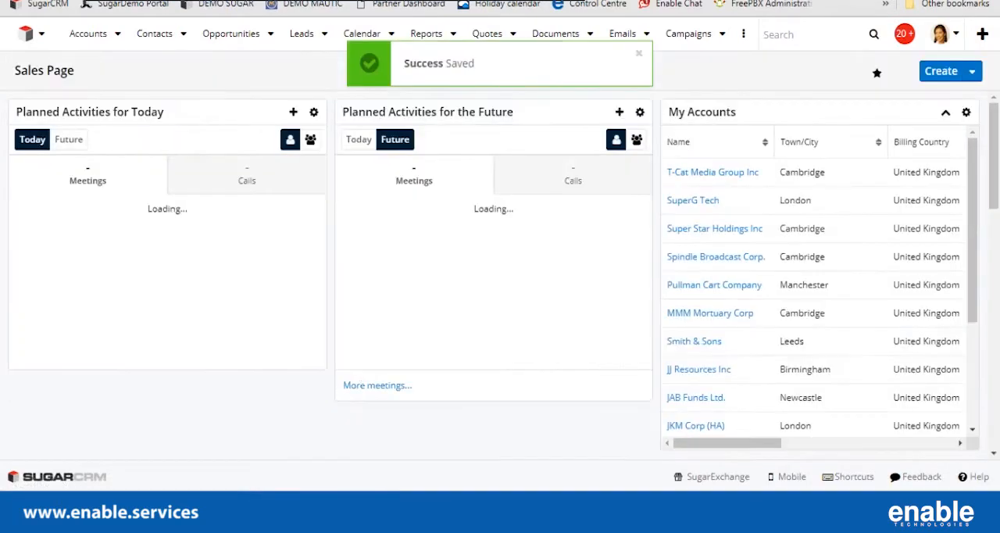
Look through the saved Sales Page dashboard, from the activity and account dashlets to the two charts.
{"action": "scroll", "coordinate": [500, 273], "scroll_direction": "down", "scroll_amount": 5}
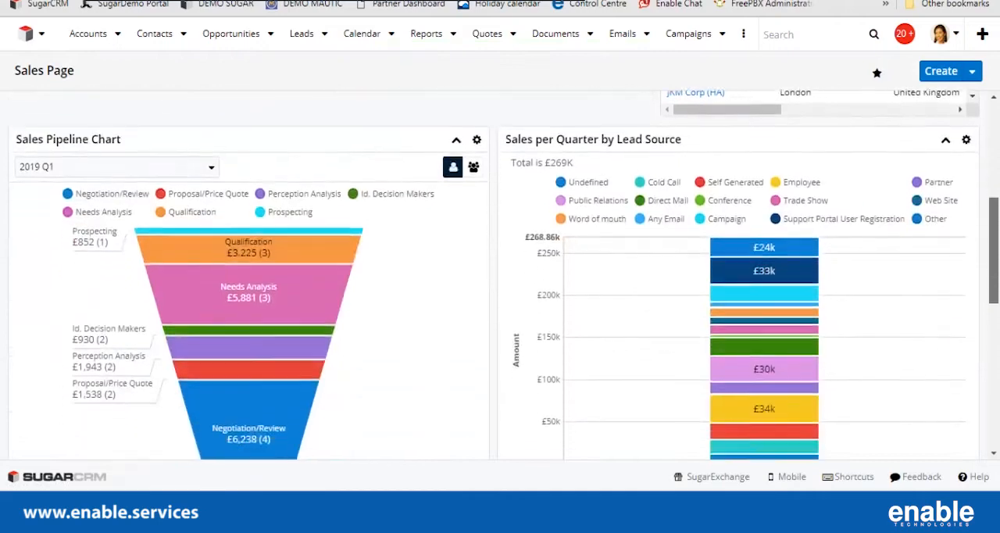
{"action": "scroll", "coordinate": [500, 274], "scroll_direction": "up", "scroll_amount": 5}
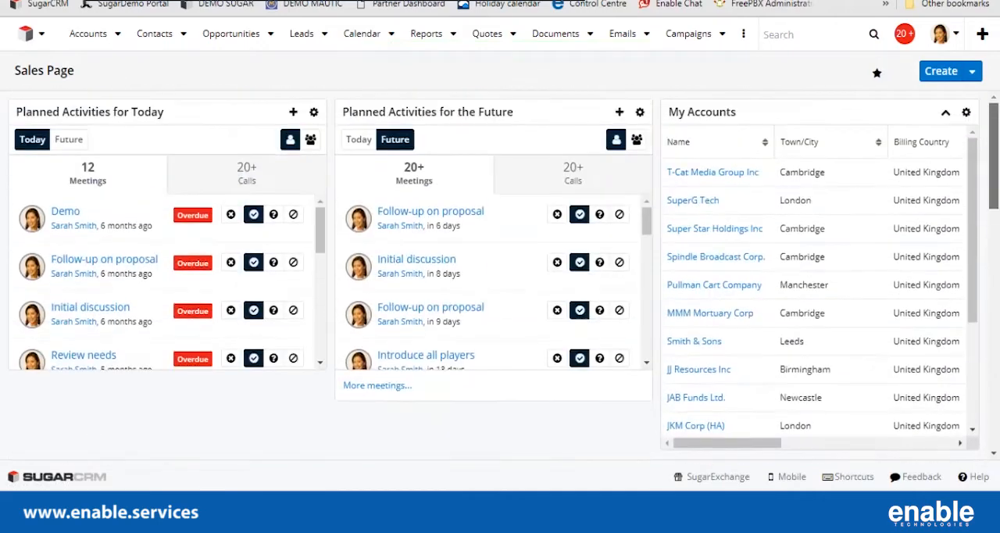
{"action": "scroll", "coordinate": [500, 273], "scroll_direction": "down", "scroll_amount": 5}
{"action": "scroll", "coordinate": [500, 274], "scroll_direction": "up", "scroll_amount": 5}
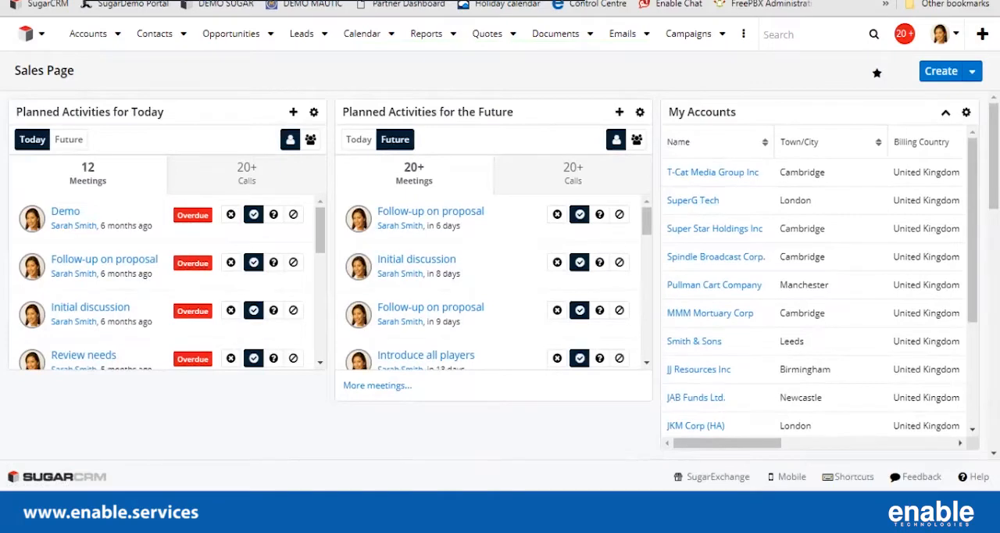
{"action": "scroll", "coordinate": [813, 297], "scroll_direction": "down", "scroll_amount": 3}
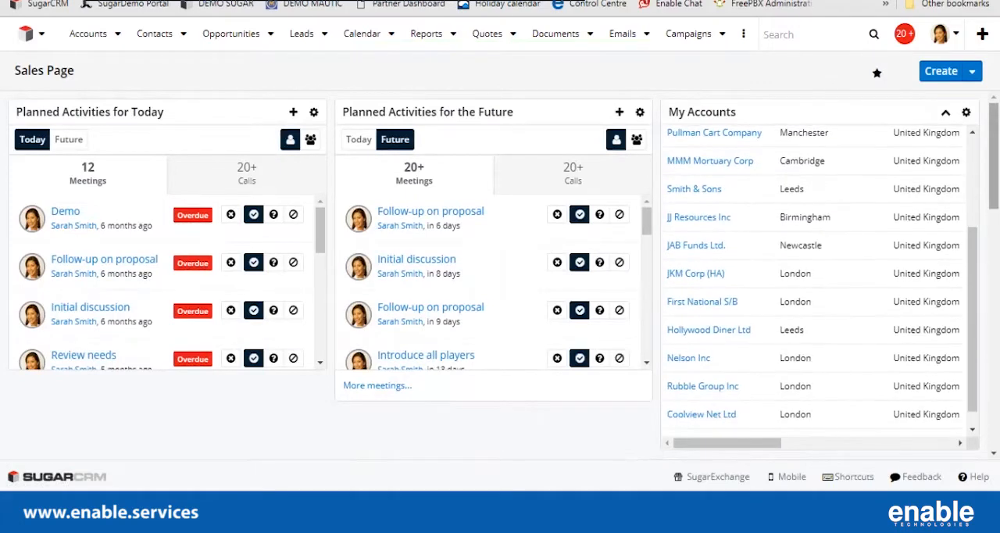
{"action": "scroll", "coordinate": [813, 297], "scroll_direction": "down", "scroll_amount": 3}
{"action": "scroll", "coordinate": [500, 274], "scroll_direction": "down", "scroll_amount": 3}
{"action": "scroll", "coordinate": [499, 274], "scroll_direction": "up", "scroll_amount": 2}
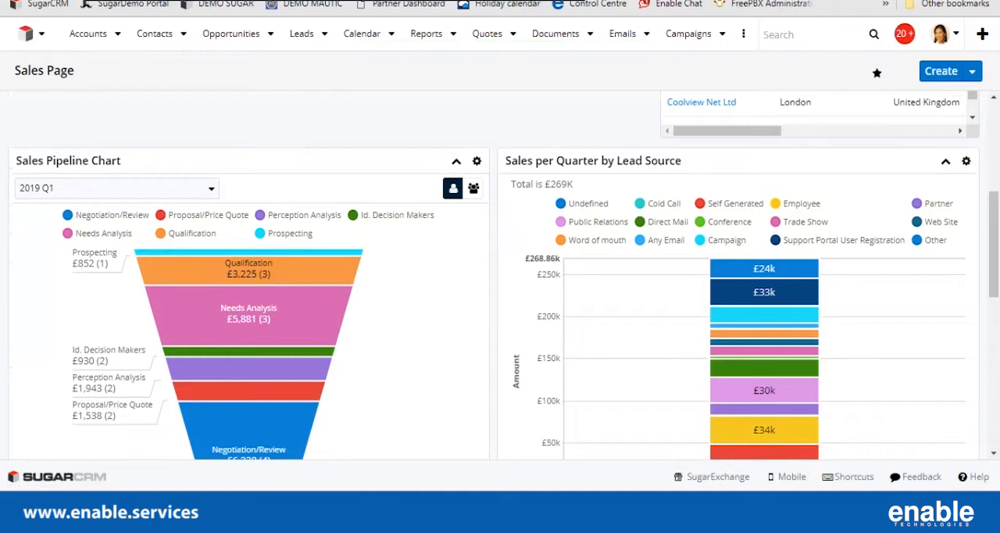
Rearrange the dashlets so the first row holds Sales Pipeline Chart, My Accounts and Sales per Quarter by Lead Source, in that order.
{"action": "left_click_drag", "start_coordinate": [248, 161], "coordinate": [139, 161]}
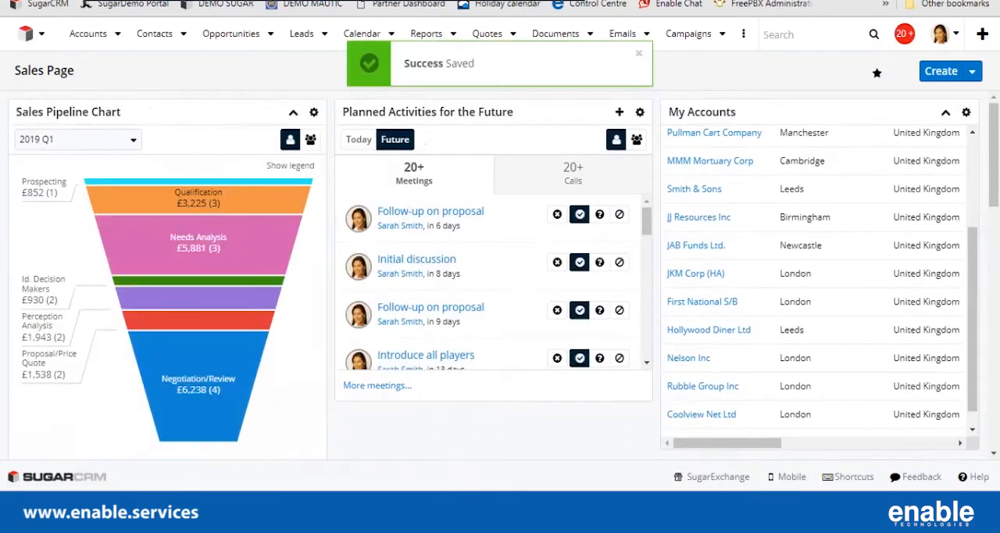
{"action": "left_click_drag", "start_coordinate": [726, 111], "coordinate": [453, 118]}
{"action": "scroll", "coordinate": [789, 273], "scroll_direction": "down", "scroll_amount": 1}
{"action": "scroll", "coordinate": [789, 274], "scroll_direction": "down", "scroll_amount": 4}
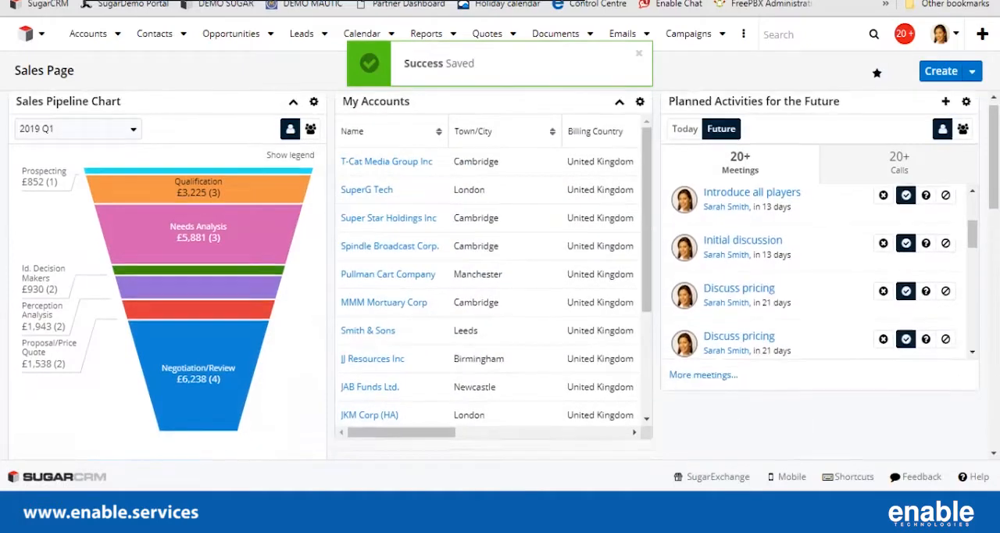
{"action": "left_click_drag", "start_coordinate": [742, 349], "coordinate": [767, 254]}
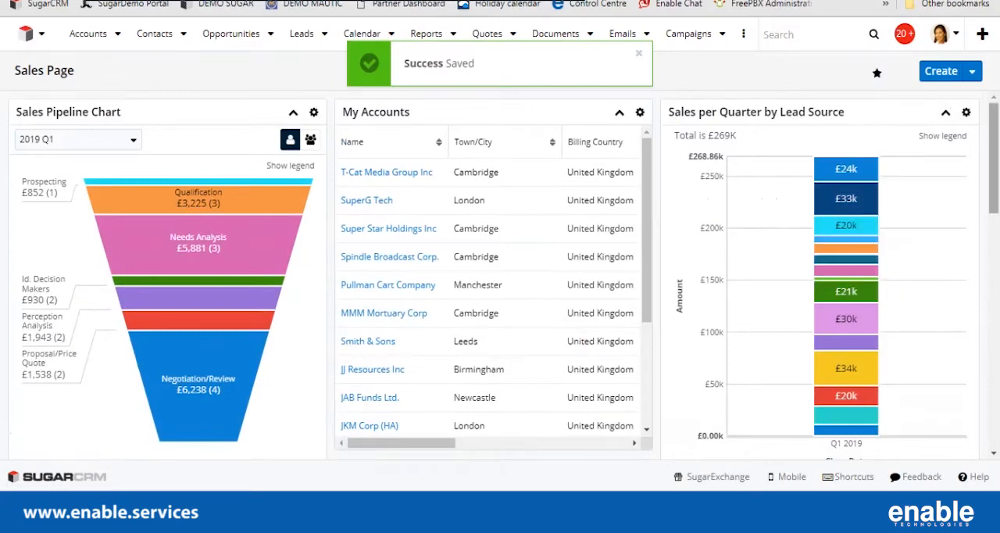
{"action": "scroll", "coordinate": [500, 273], "scroll_direction": "down", "scroll_amount": 5}
{"action": "scroll", "coordinate": [500, 274], "scroll_direction": "up", "scroll_amount": 5}
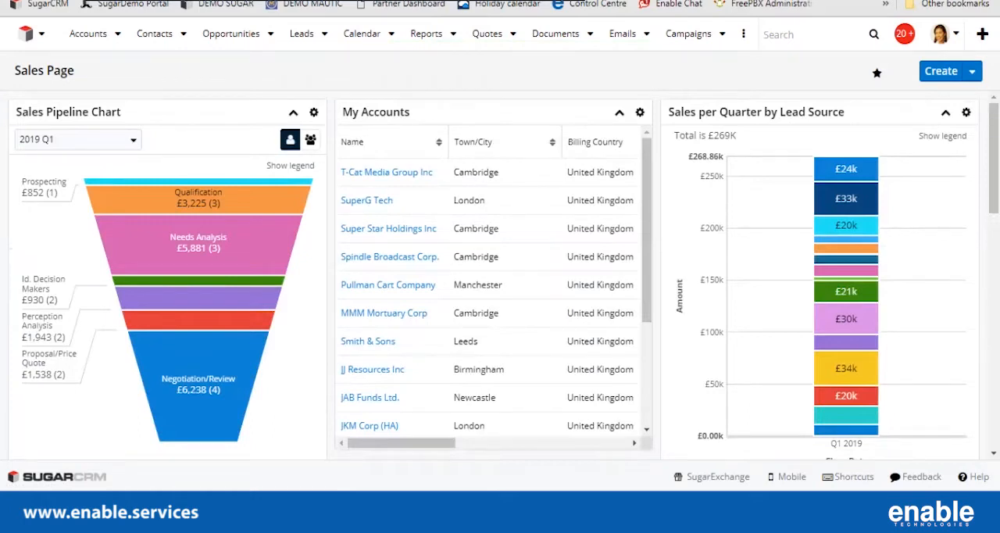
Edit the Sales Page dashboard and remove all the empty single-column rows below the planned activities dashlets.
{"action": "left_click", "coordinate": [972, 71]}
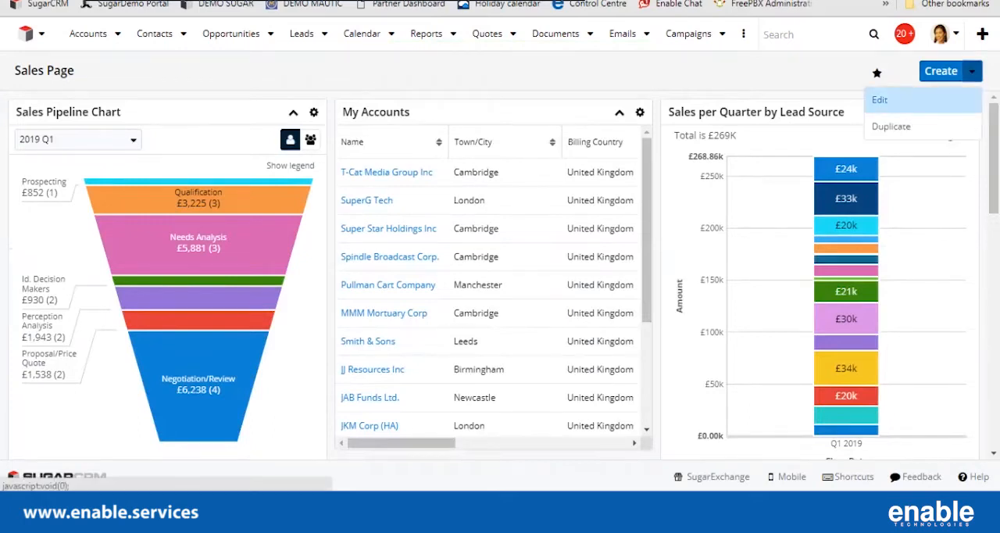
{"action": "left_click", "coordinate": [879, 99]}
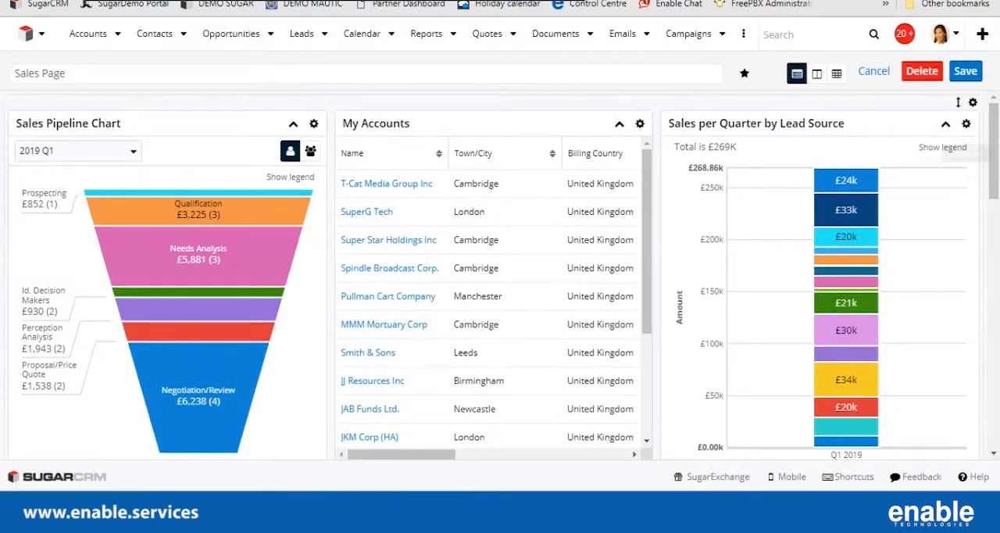
{"action": "scroll", "coordinate": [499, 273], "scroll_direction": "down", "scroll_amount": 15}
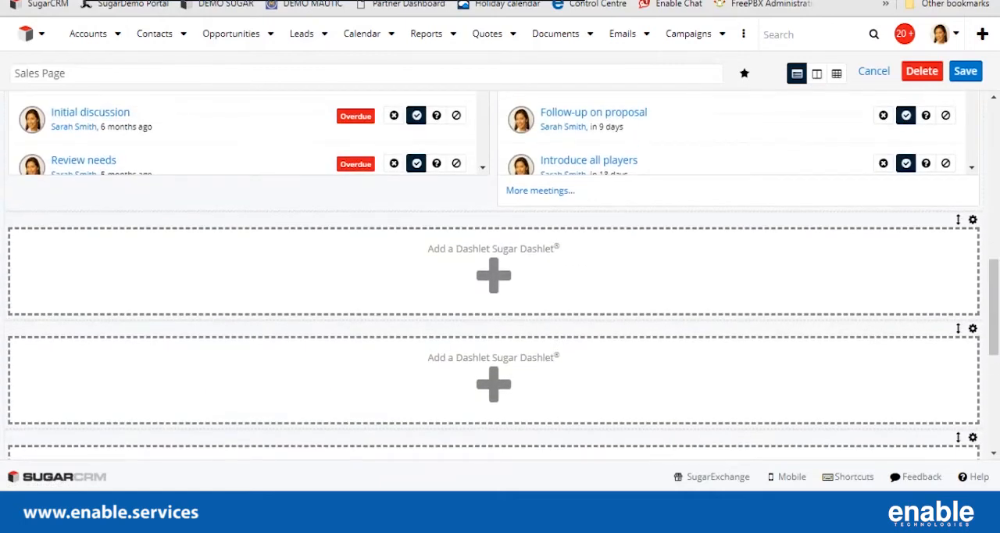
{"action": "left_click", "coordinate": [973, 219]}
{"action": "left_click", "coordinate": [898, 251]}
{"action": "left_click", "coordinate": [972, 219]}
{"action": "left_click", "coordinate": [898, 252]}
{"action": "left_click", "coordinate": [973, 220]}
{"action": "left_click", "coordinate": [898, 251]}
{"action": "left_click", "coordinate": [972, 220]}
{"action": "left_click", "coordinate": [898, 251]}
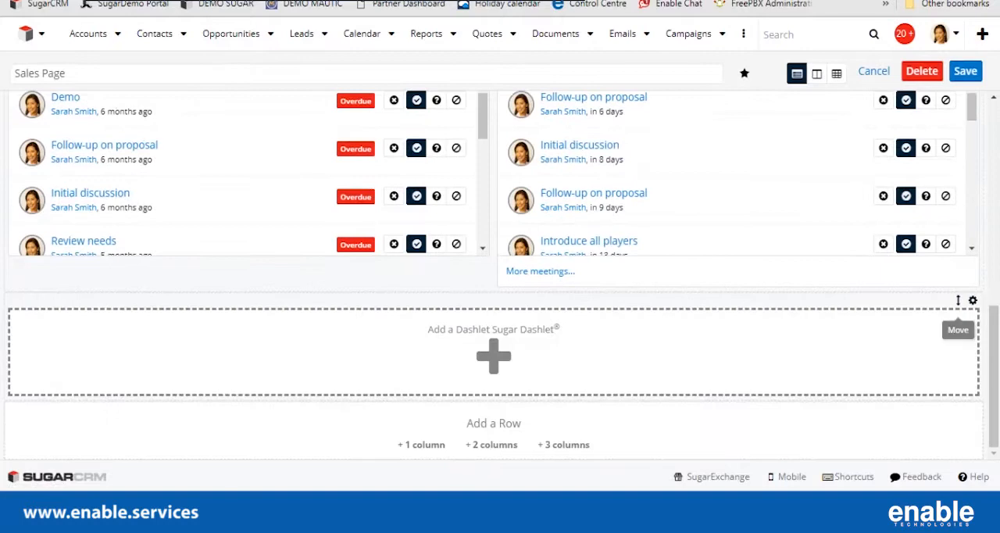
{"action": "left_click", "coordinate": [972, 300]}
{"action": "left_click", "coordinate": [895, 332]}
{"action": "left_click", "coordinate": [973, 359]}
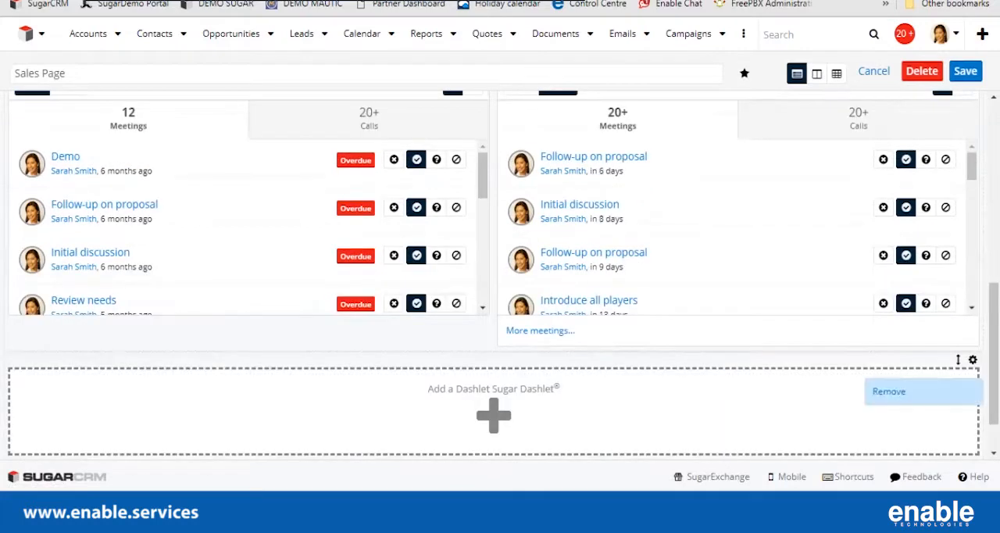
{"action": "left_click", "coordinate": [891, 391]}
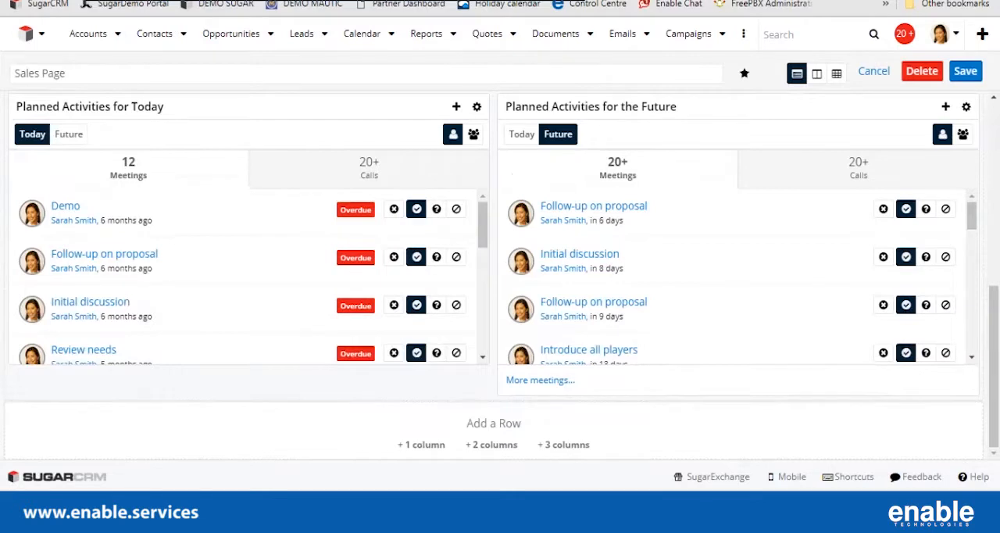
Add a three-column row below the planned activities and create a ListView dashlet in its first column.
{"action": "left_click", "coordinate": [564, 445]}
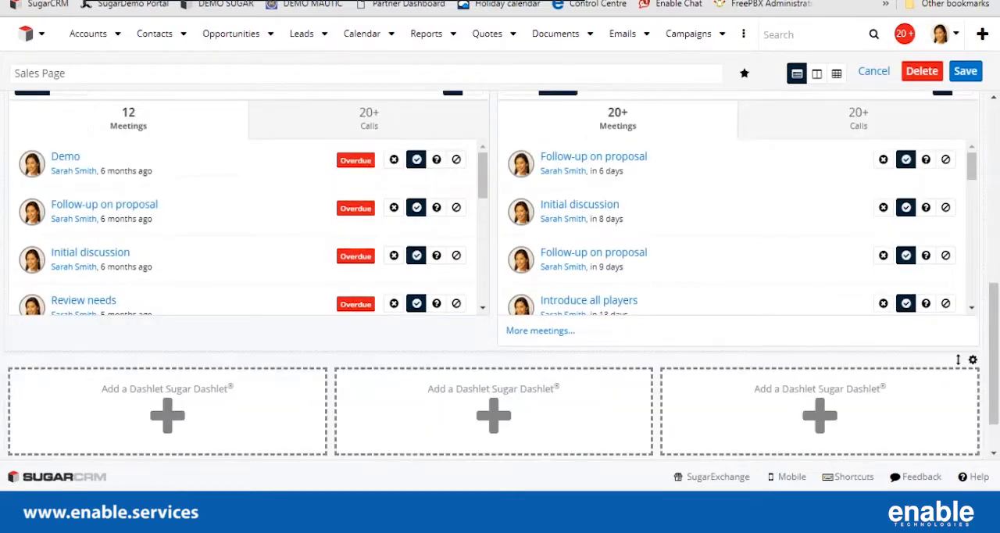
{"action": "left_click", "coordinate": [167, 415]}
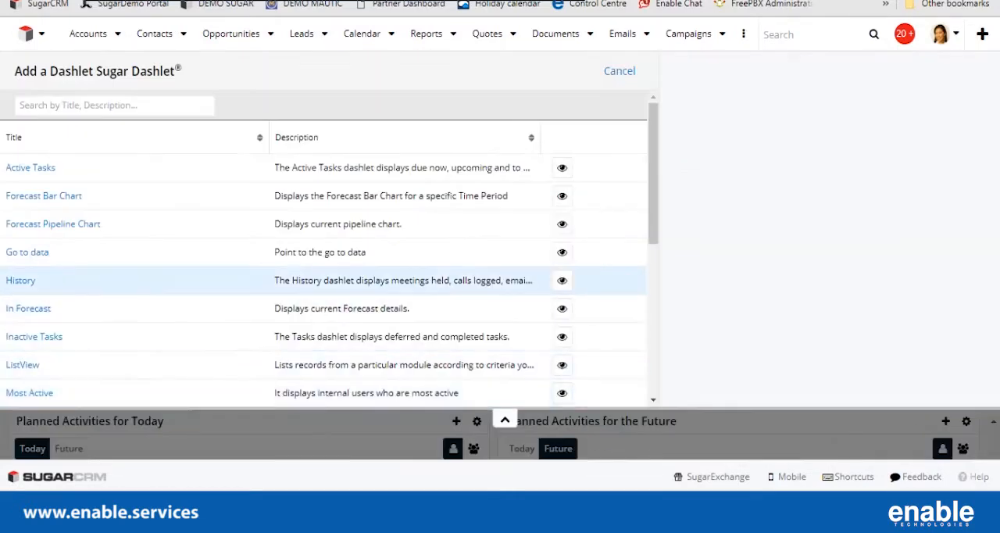
{"action": "scroll", "coordinate": [167, 271], "scroll_direction": "down", "scroll_amount": 1}
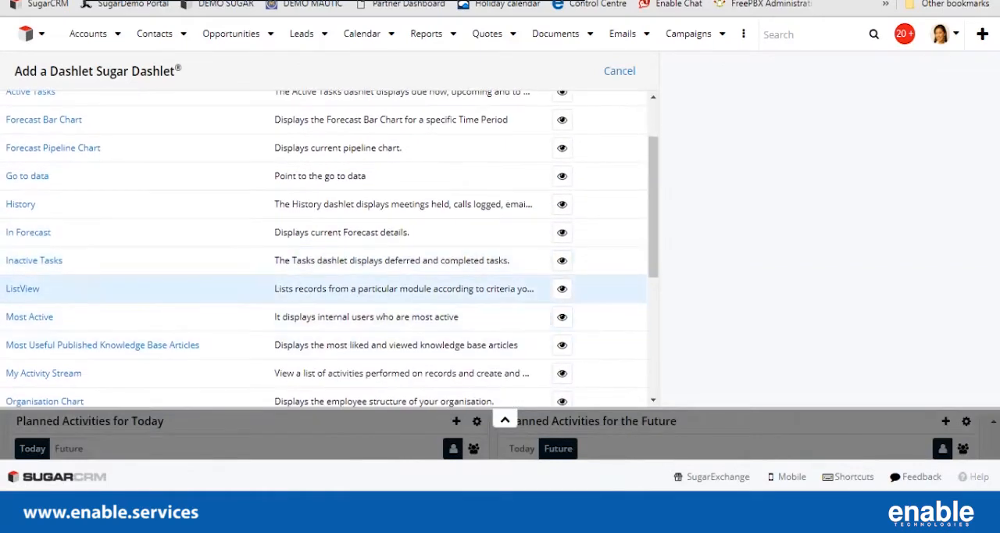
{"action": "left_click", "coordinate": [23, 289]}
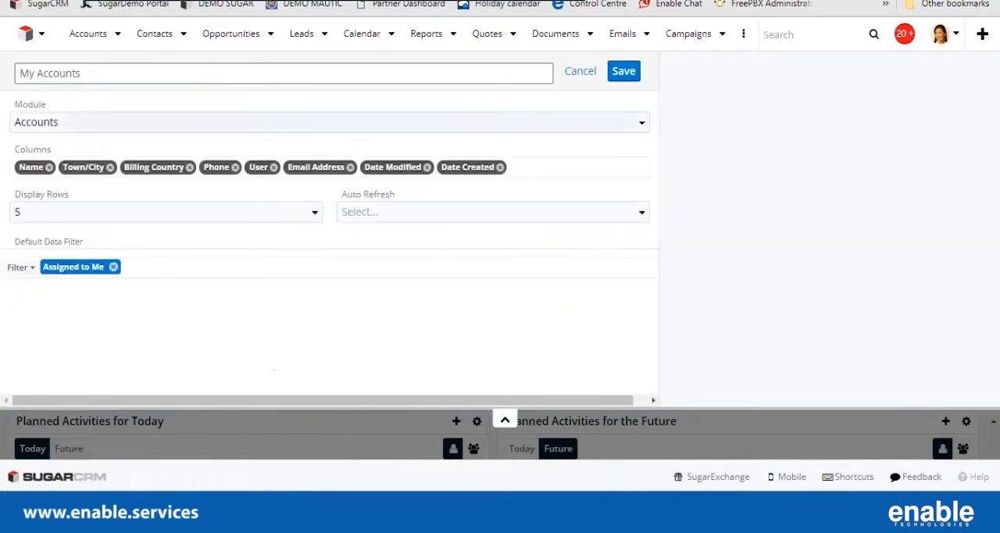
Set the module of the new list view dashlet to Opportunities.
{"action": "left_click", "coordinate": [329, 122]}
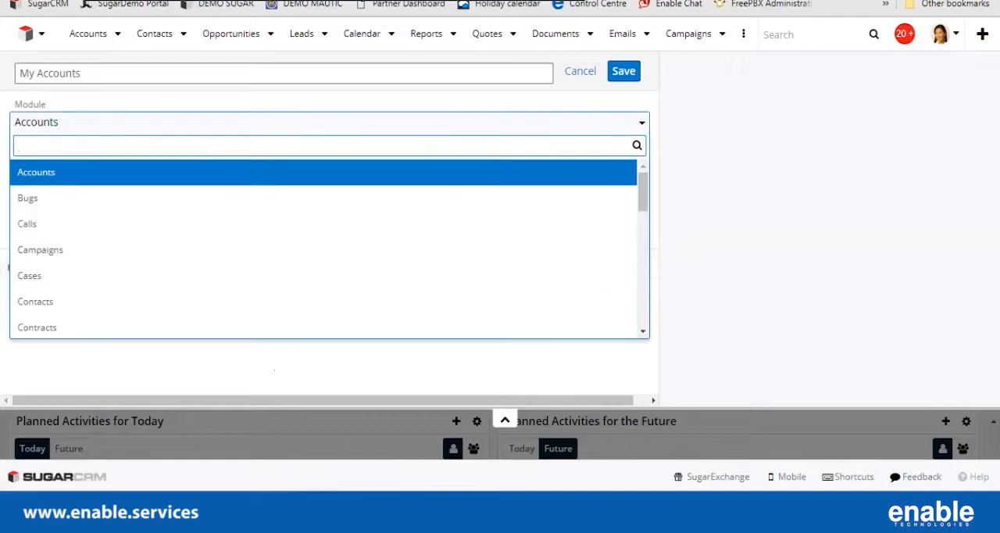
{"action": "scroll", "coordinate": [324, 241], "scroll_direction": "down", "scroll_amount": 1}
{"action": "scroll", "coordinate": [324, 242], "scroll_direction": "down", "scroll_amount": 3}
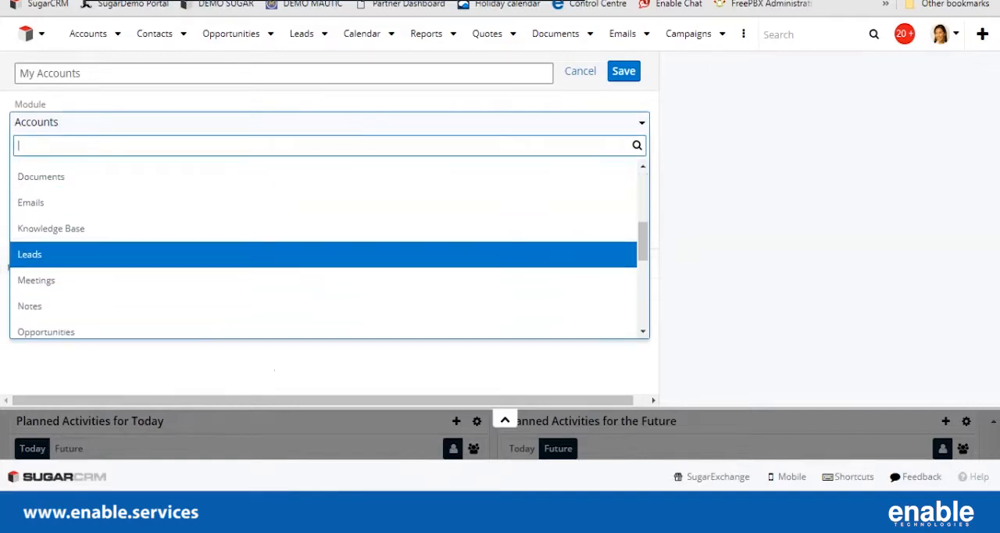
{"action": "left_click", "coordinate": [324, 256]}
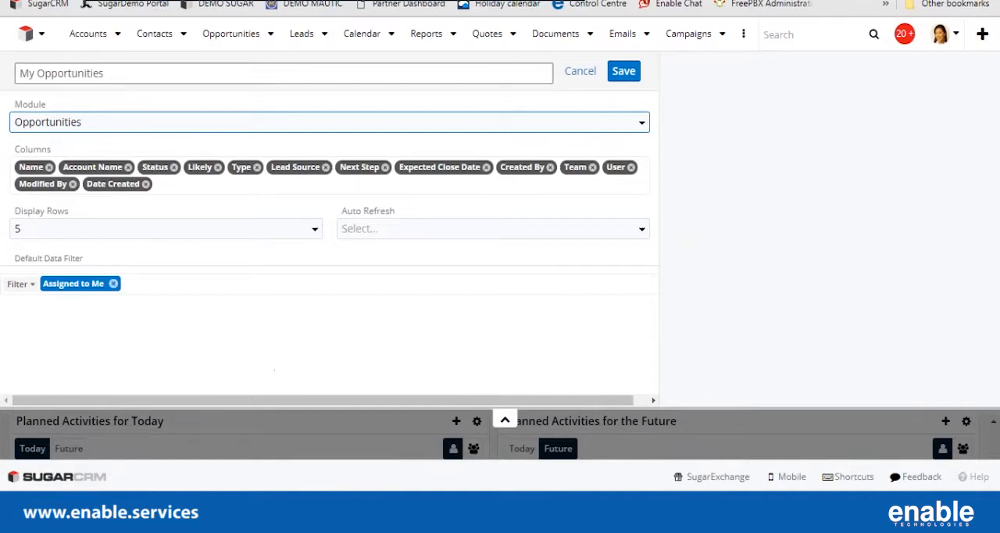
Set the opportunities dashlet to display 20 rows and auto refresh every 5 minutes.
{"action": "left_click", "coordinate": [166, 228]}
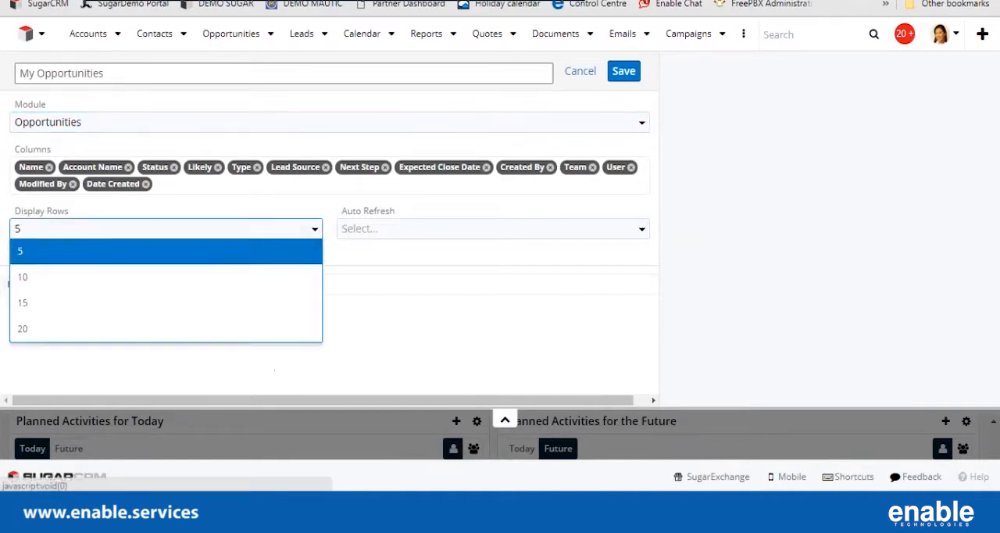
{"action": "left_click", "coordinate": [165, 329]}
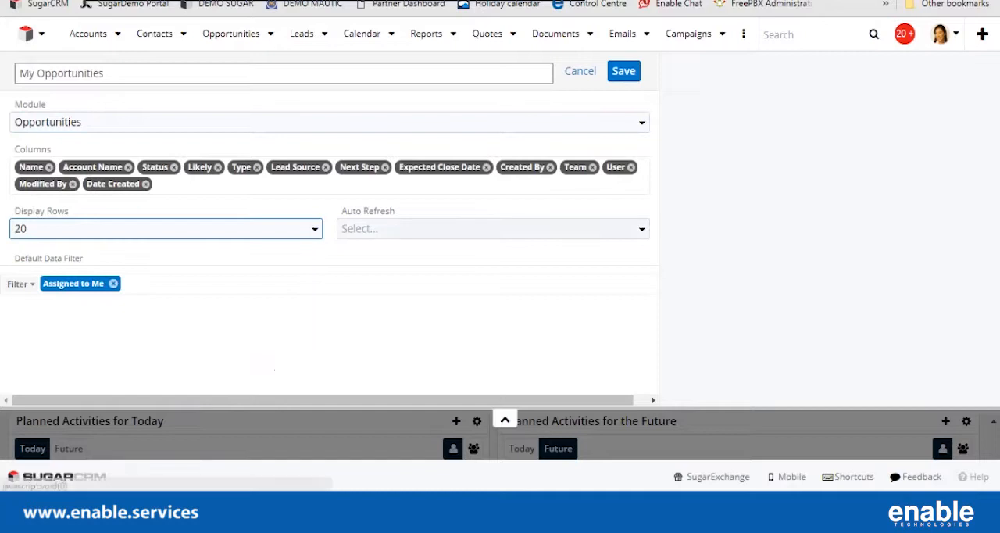
{"action": "left_click", "coordinate": [492, 228]}
{"action": "left_click", "coordinate": [492, 304]}
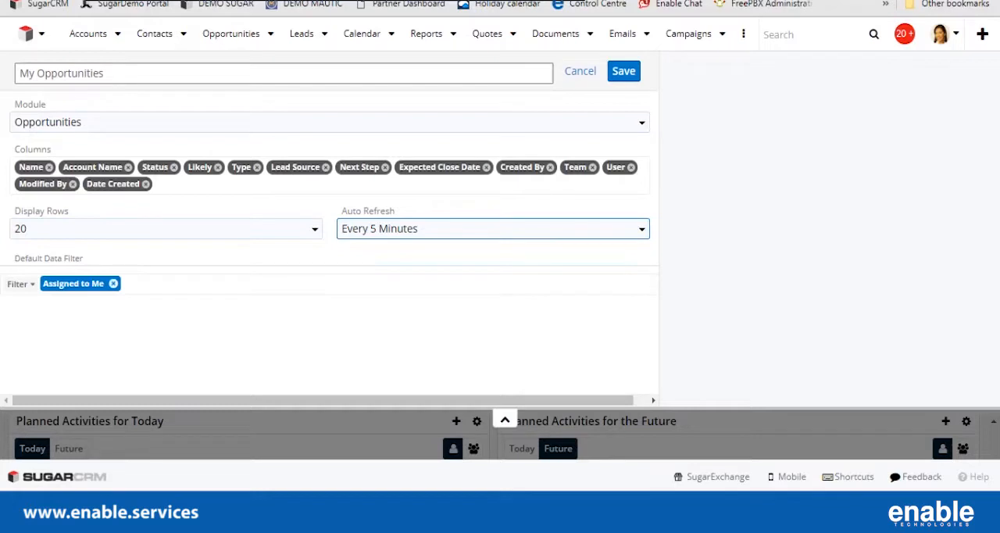
Replace the Assigned to Me filter with a new filter where Assigned to "is any of" the sales user's name.
{"action": "left_click", "coordinate": [113, 283]}
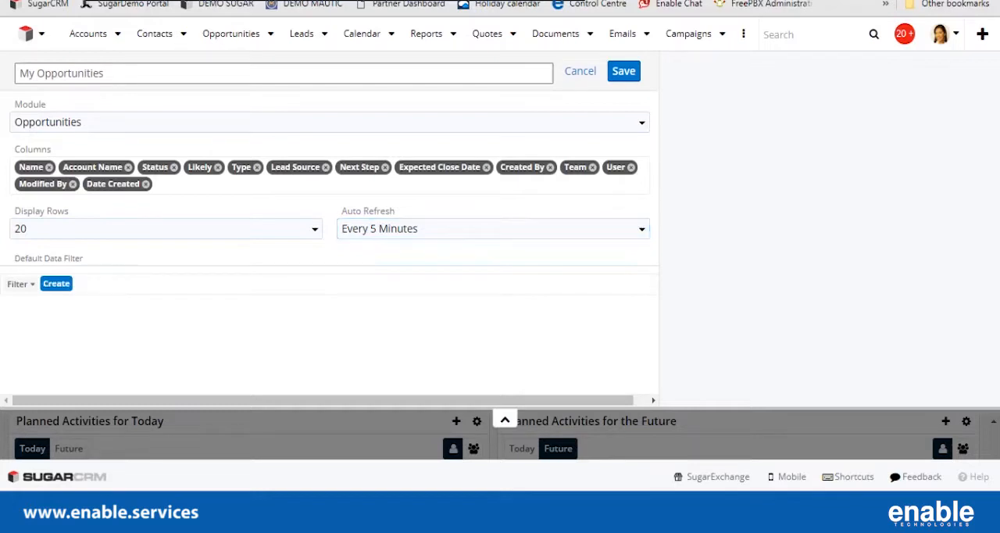
{"action": "left_click", "coordinate": [56, 283]}
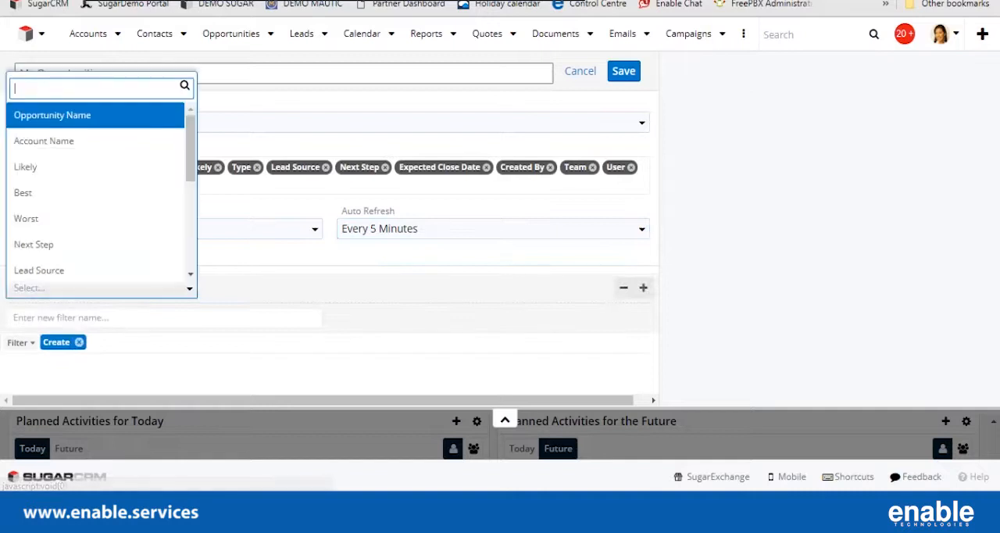
{"action": "type", "text": "ass"}
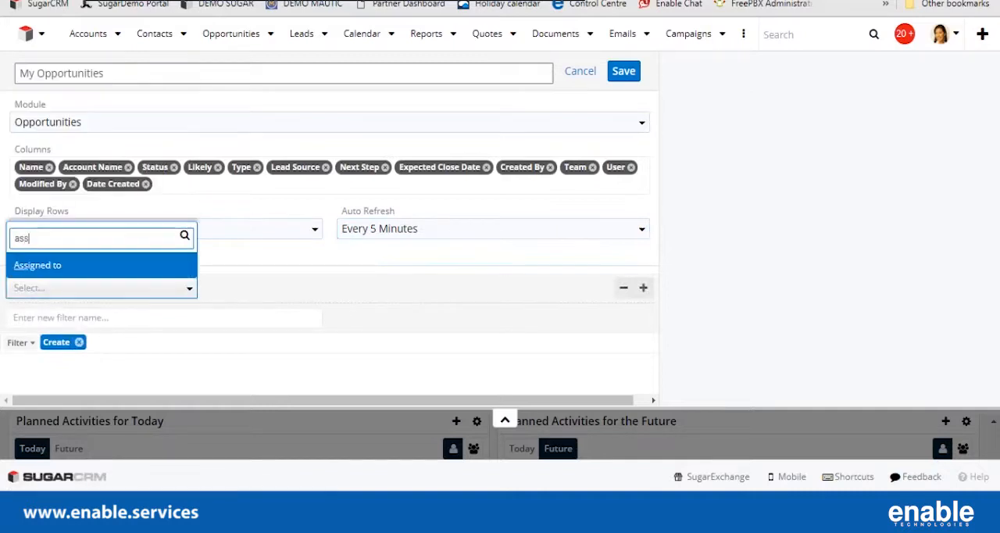
{"action": "key", "text": "Return"}
{"action": "left_click", "coordinate": [305, 288]}
{"action": "left_click", "coordinate": [306, 311]}
{"action": "left_click", "coordinate": [510, 288]}
{"action": "type", "text": "sara"}
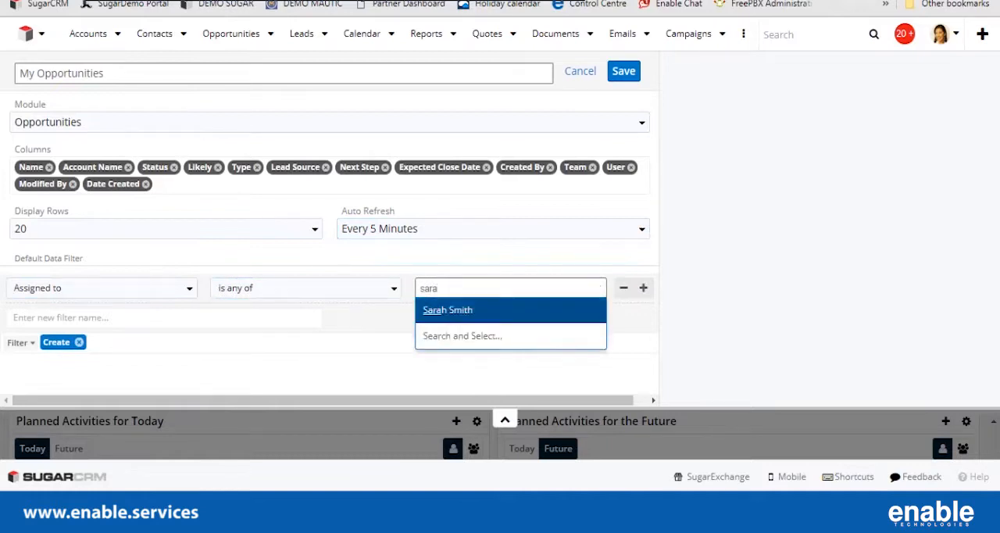
{"action": "key", "text": "Return"}
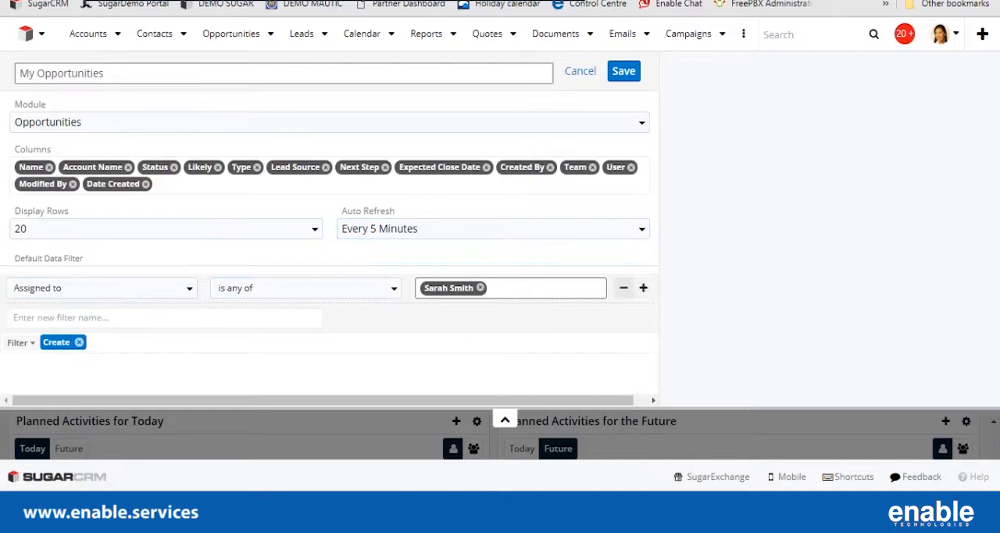
Add a second filter condition to the opportunities dashlet with Expected Close Date set to "this month".
{"action": "left_click", "coordinate": [643, 287]}
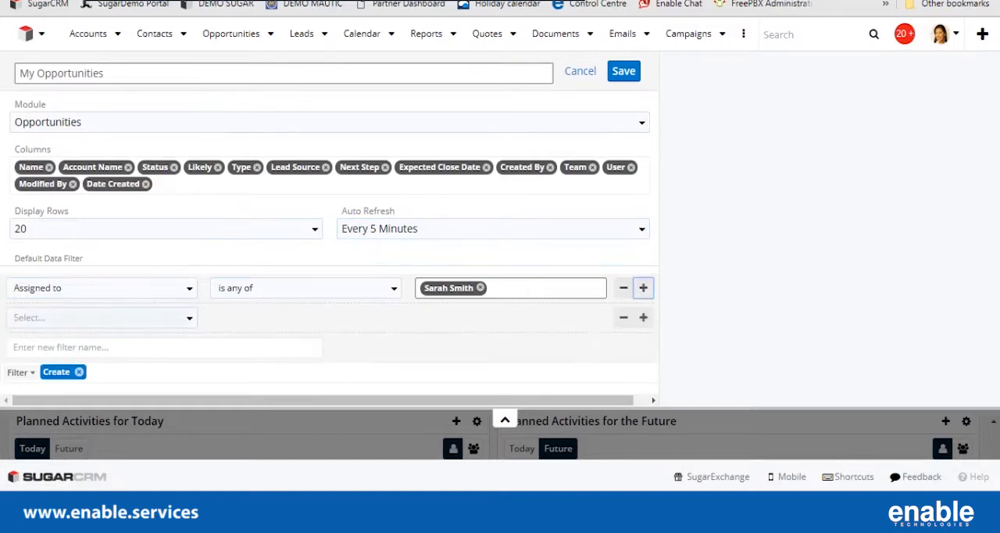
{"action": "type", "text": "expe"}
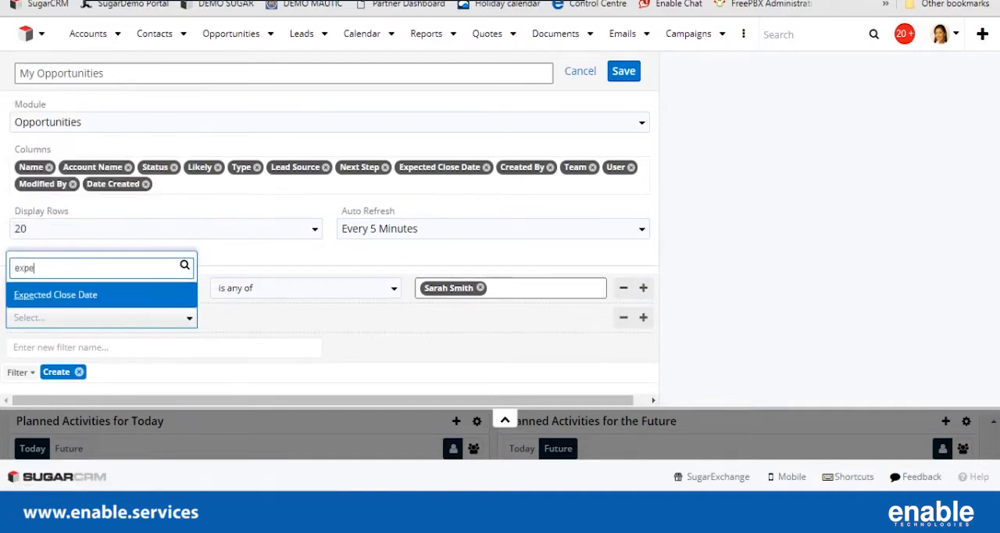
{"action": "key", "text": "Return"}
{"action": "left_click", "coordinate": [305, 318]}
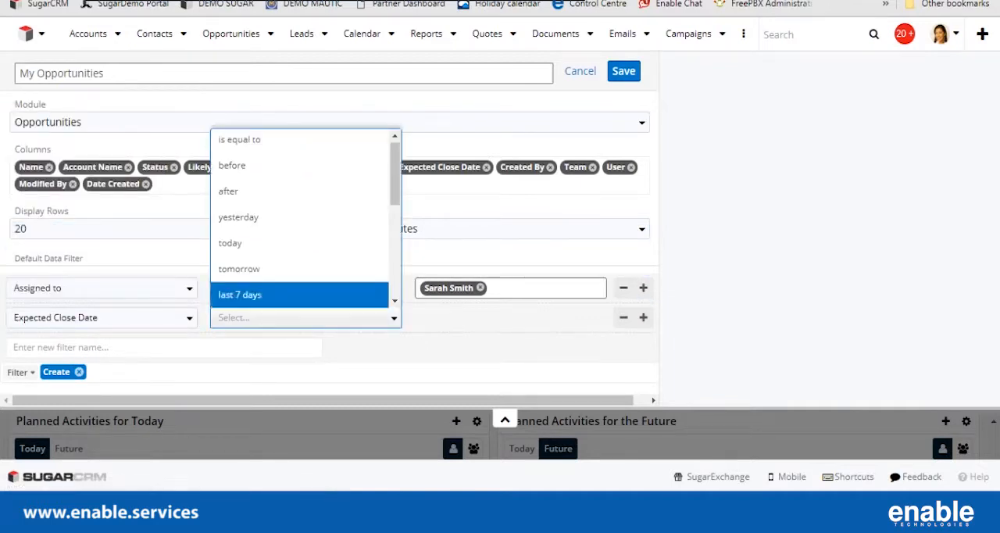
{"action": "scroll", "coordinate": [305, 243], "scroll_direction": "down", "scroll_amount": 1}
{"action": "scroll", "coordinate": [306, 226], "scroll_direction": "down", "scroll_amount": 2}
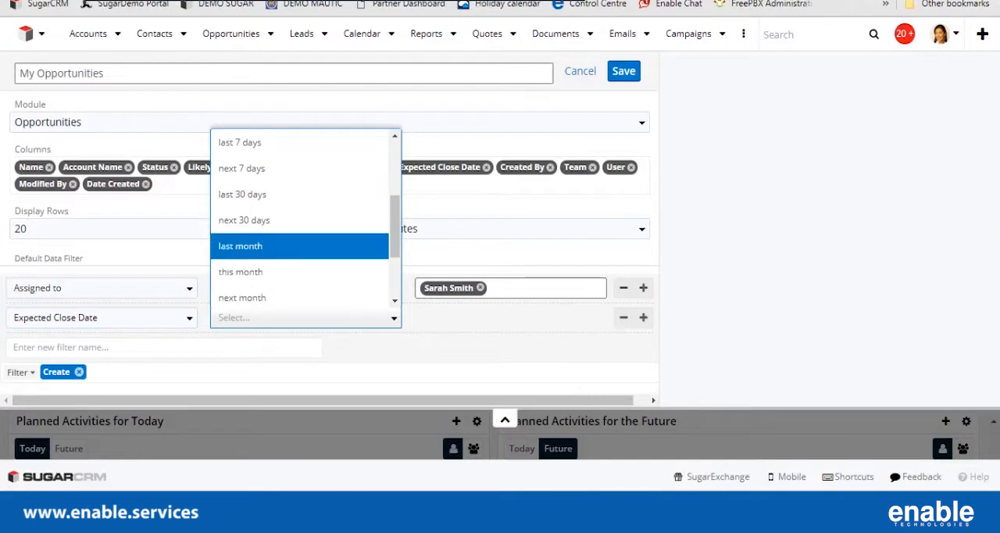
{"action": "left_click", "coordinate": [300, 196]}
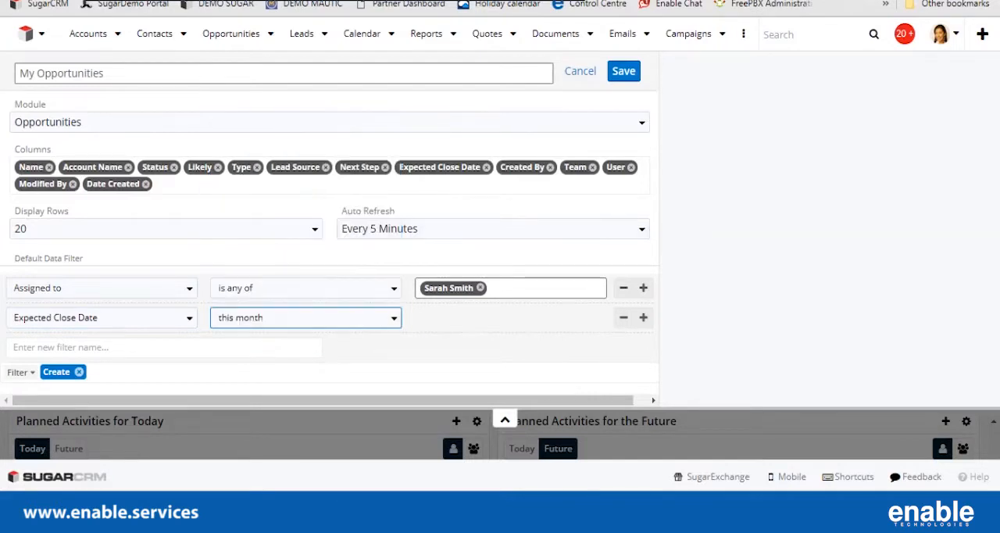
Rename the dashlet as "My Opportunities for this month" and save it.
{"action": "left_click_drag", "start_coordinate": [35, 73], "coordinate": [19, 74]}
{"action": "left_click", "coordinate": [104, 74]}
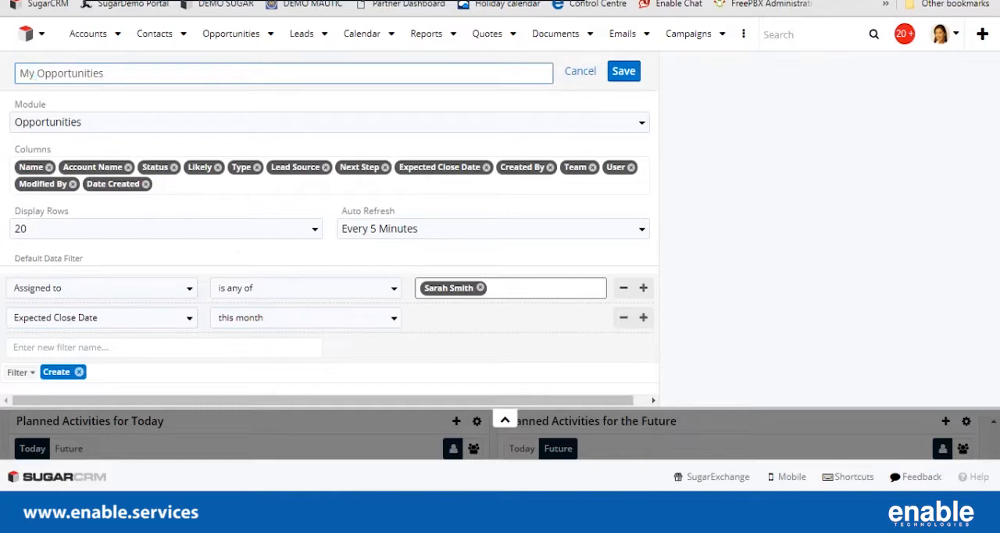
{"action": "type", "text": "for this month"}
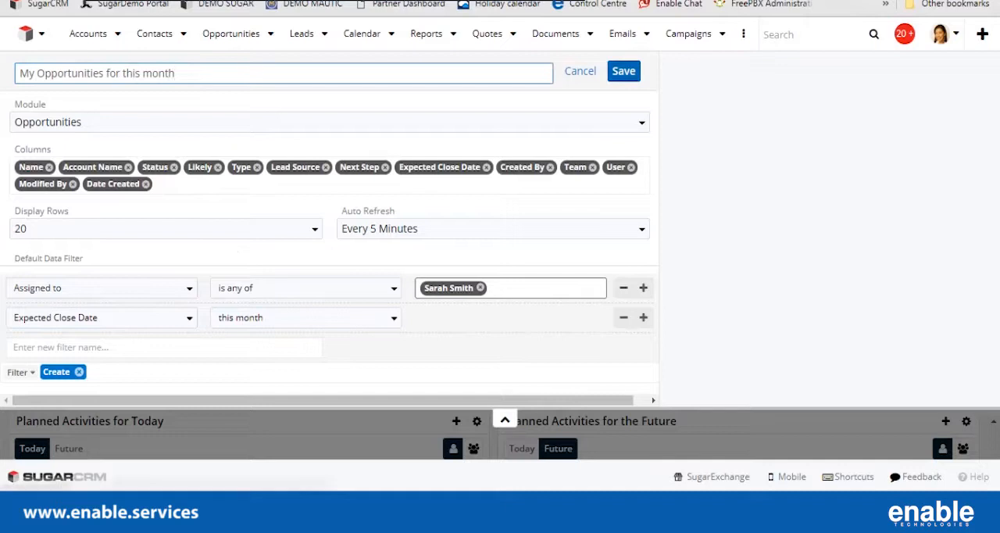
{"action": "left_click", "coordinate": [624, 71]}
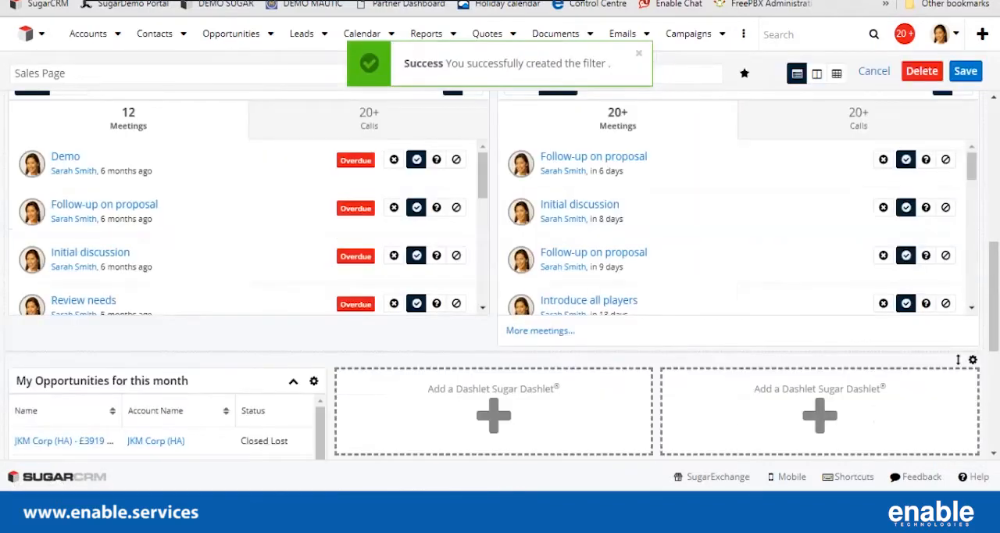
{"action": "scroll", "coordinate": [500, 273], "scroll_direction": "down", "scroll_amount": 3}
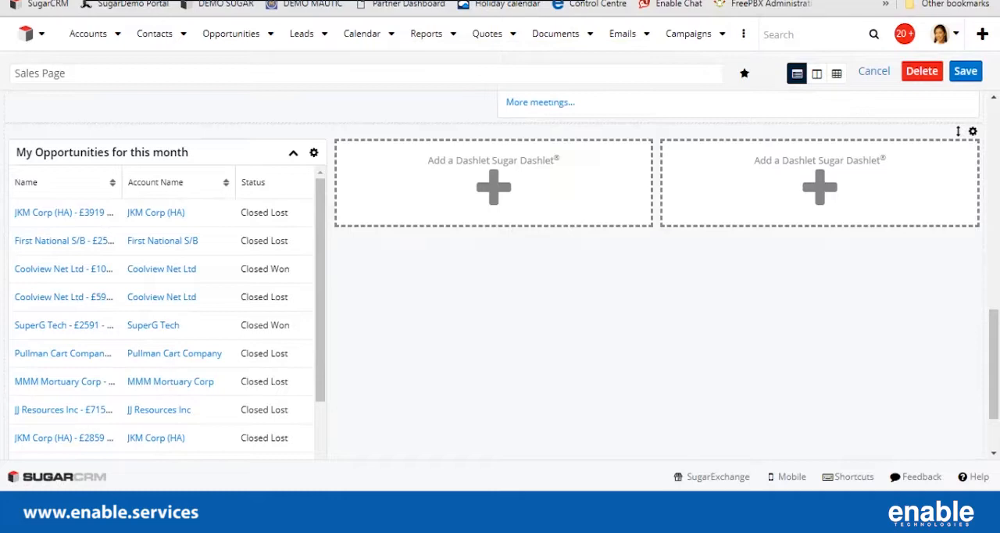
{"action": "left_click", "coordinate": [313, 152]}
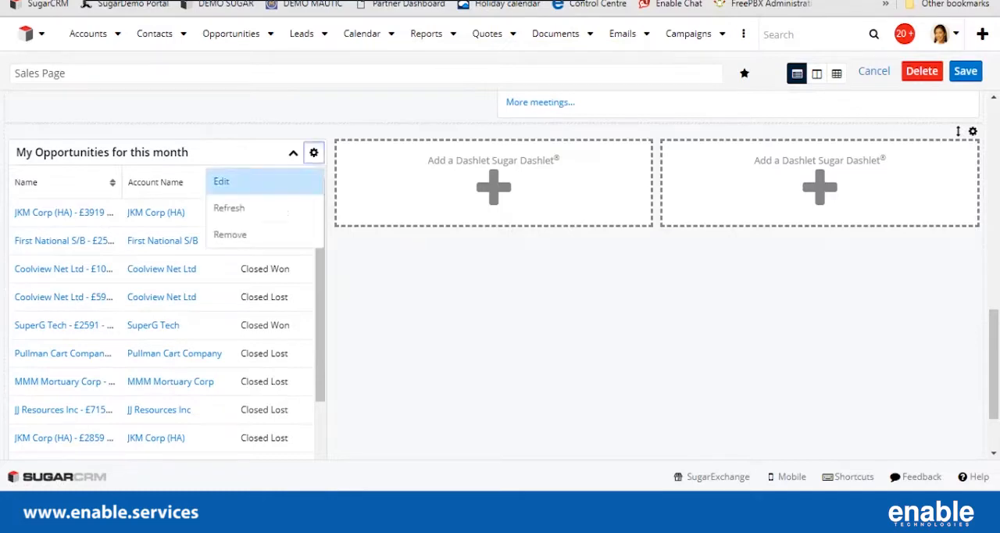
{"action": "left_click", "coordinate": [222, 181]}
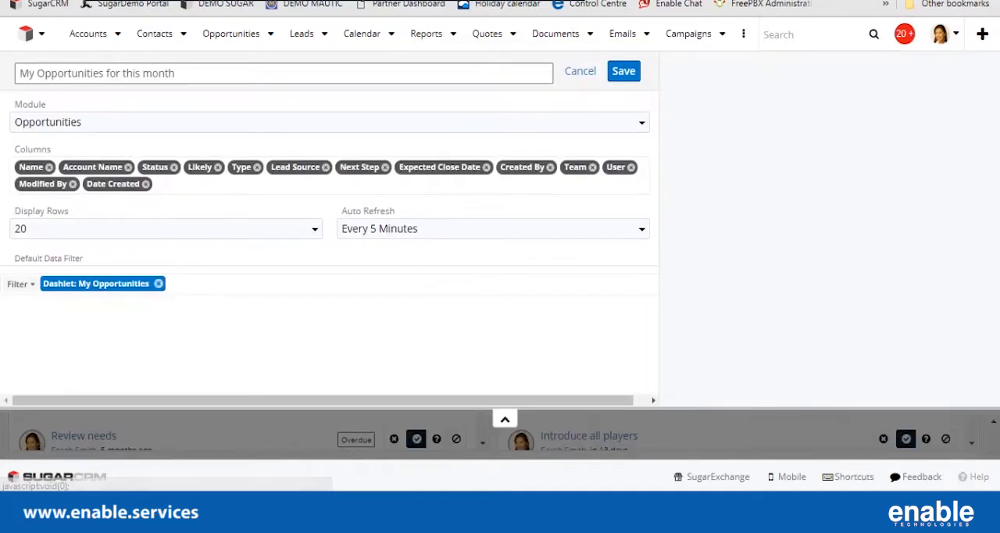
{"action": "left_click", "coordinate": [580, 71]}
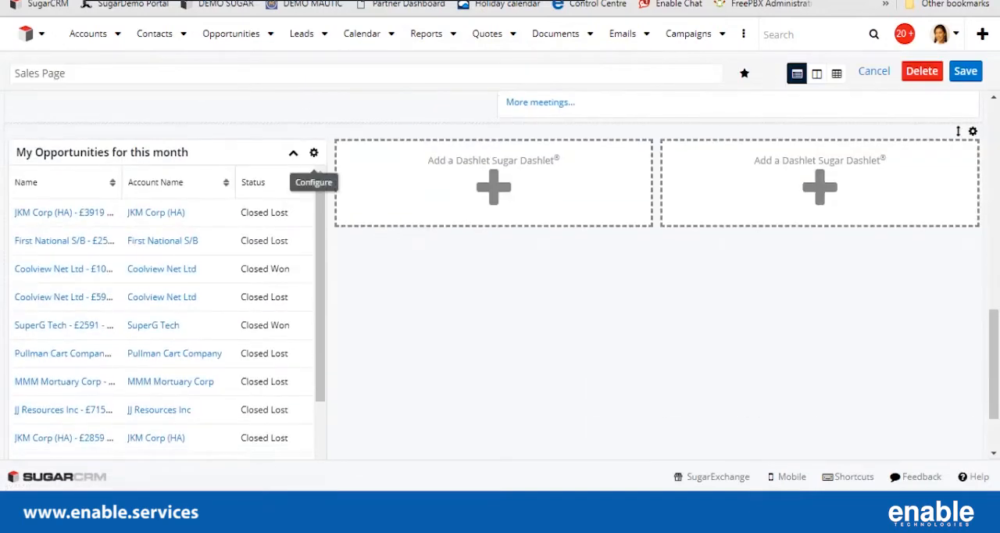
Open the "My Opportunities for this month" dashlet for editing and add a third condition row to its filter.
{"action": "left_click", "coordinate": [313, 152]}
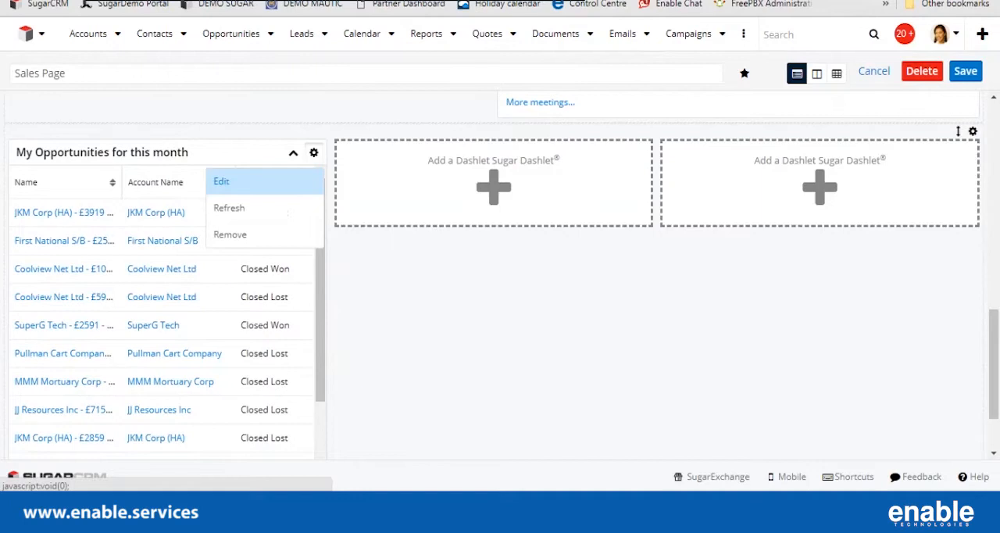
{"action": "left_click", "coordinate": [222, 181]}
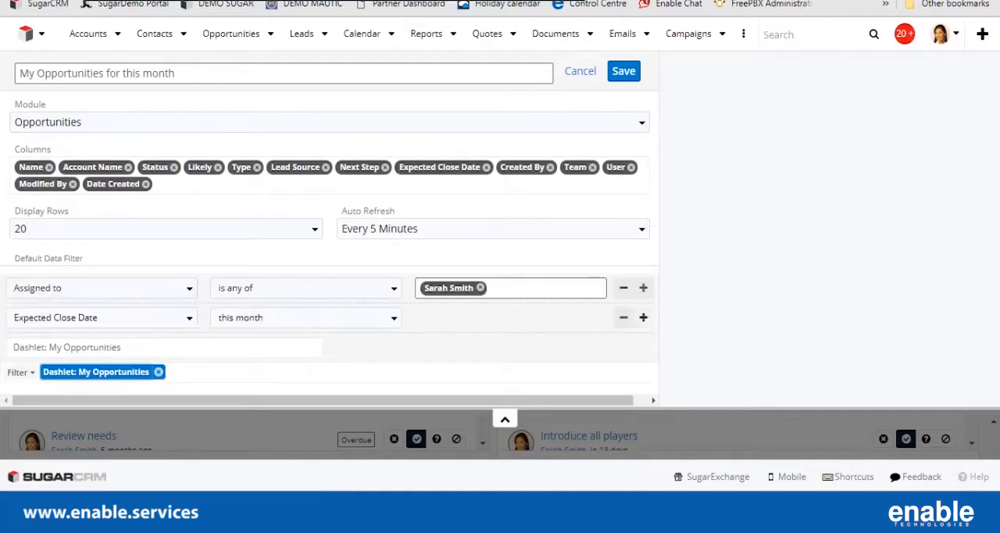
{"action": "left_click", "coordinate": [643, 317]}
{"action": "left_click", "coordinate": [100, 348]}
{"action": "type", "text": "sales"}
{"action": "key", "text": "BackSpace"}
{"action": "key", "text": "BackSpace"}
{"action": "key", "text": "BackSpace"}
{"action": "key", "text": "BackSpace"}
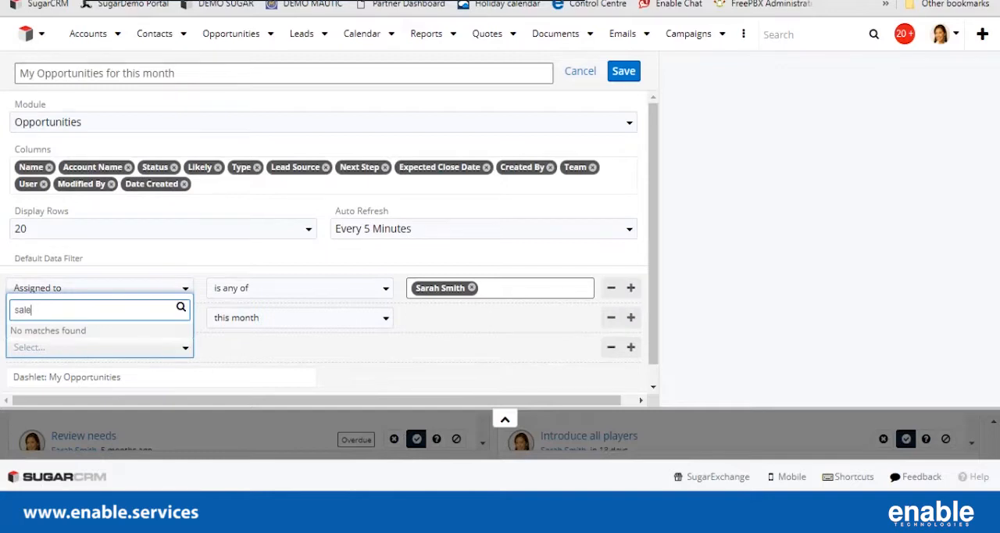
{"action": "type", "text": "sta"}
{"action": "key", "text": "BackSpace"}
{"action": "key", "text": "BackSpace"}
{"action": "key", "text": "BackSpace"}
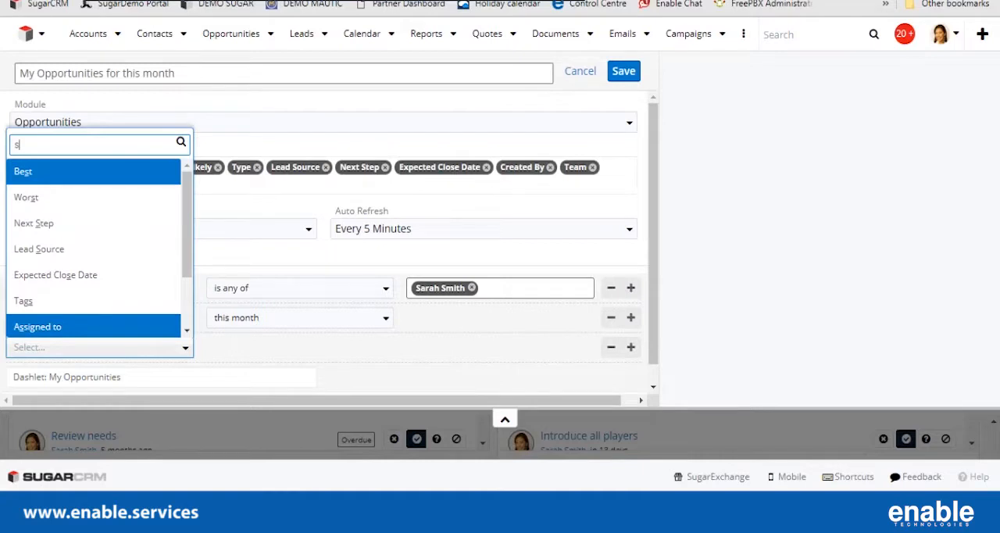
{"action": "type", "text": "tag"}
{"action": "key", "text": "BackSpace"}
{"action": "key", "text": "BackSpace"}
{"action": "key", "text": "BackSpace"}
{"action": "key", "text": "BackSpace"}
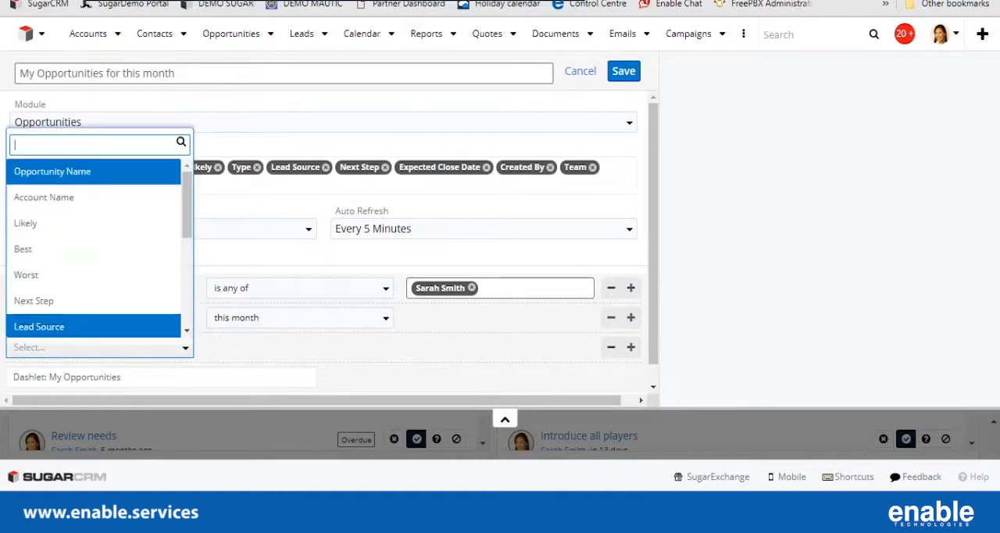
Set the third filter condition to Status "is any of" New and In Progress, and save the dashlet.
{"action": "type", "text": "stat"}
{"action": "key", "text": "Return"}
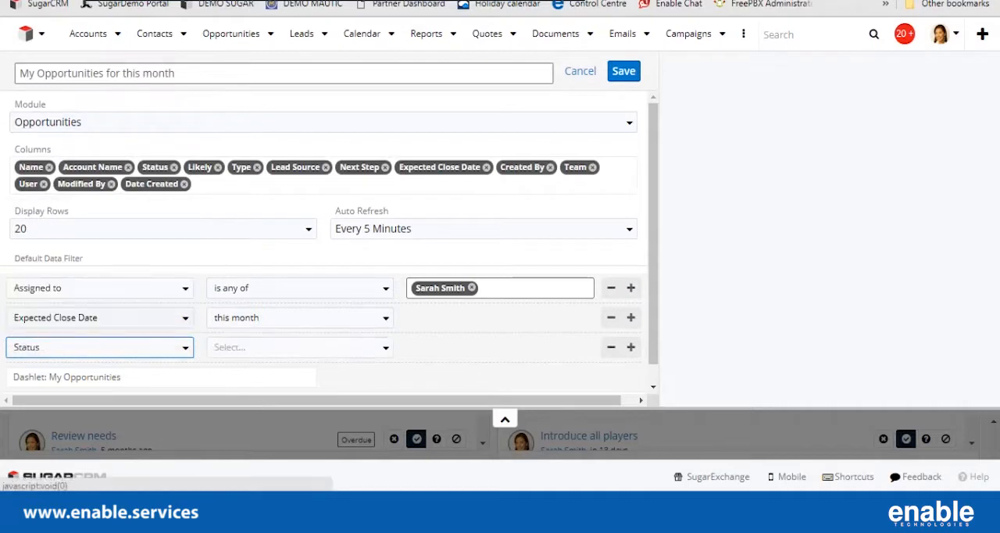
{"action": "key", "text": "Return"}
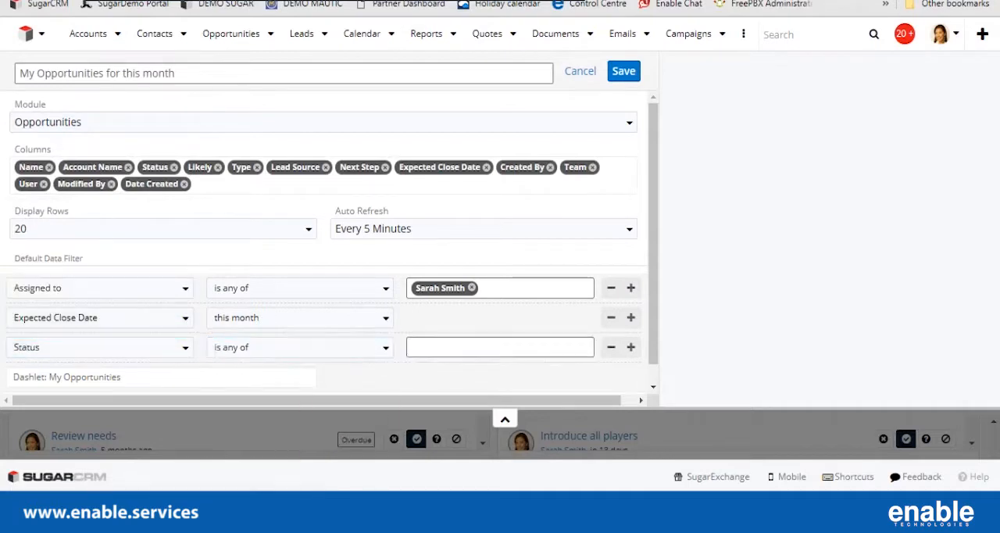
{"action": "key", "text": "Return"}
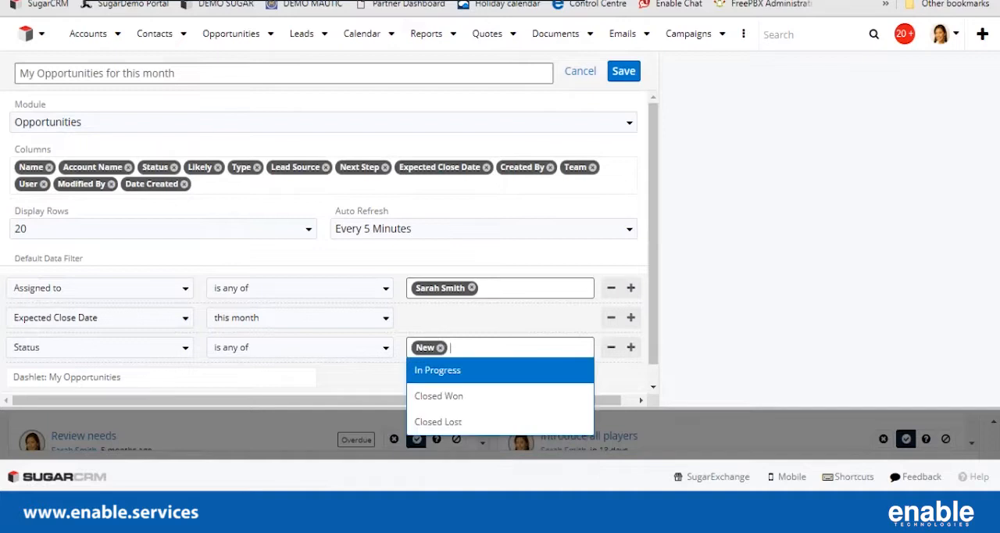
{"action": "key", "text": "Return"}
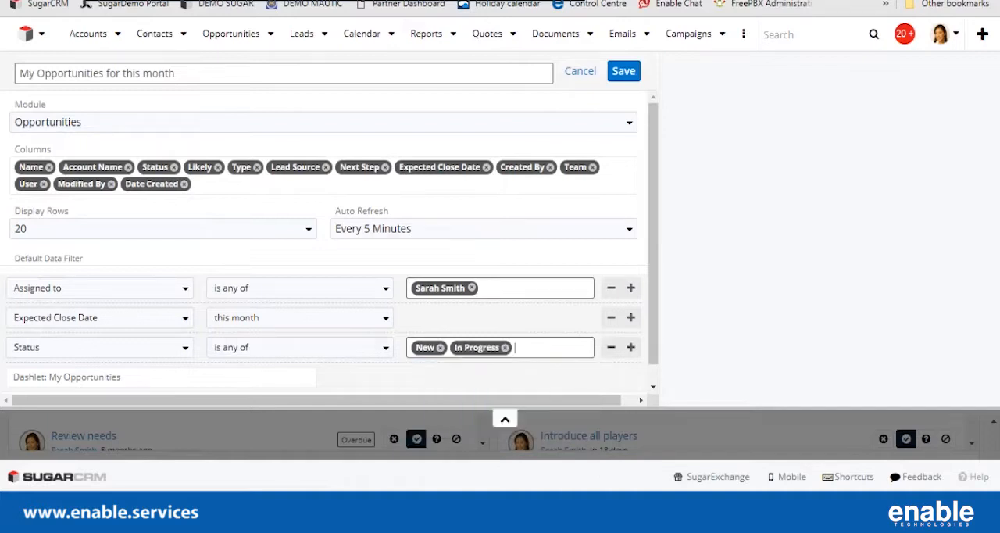
{"action": "left_click", "coordinate": [624, 71]}
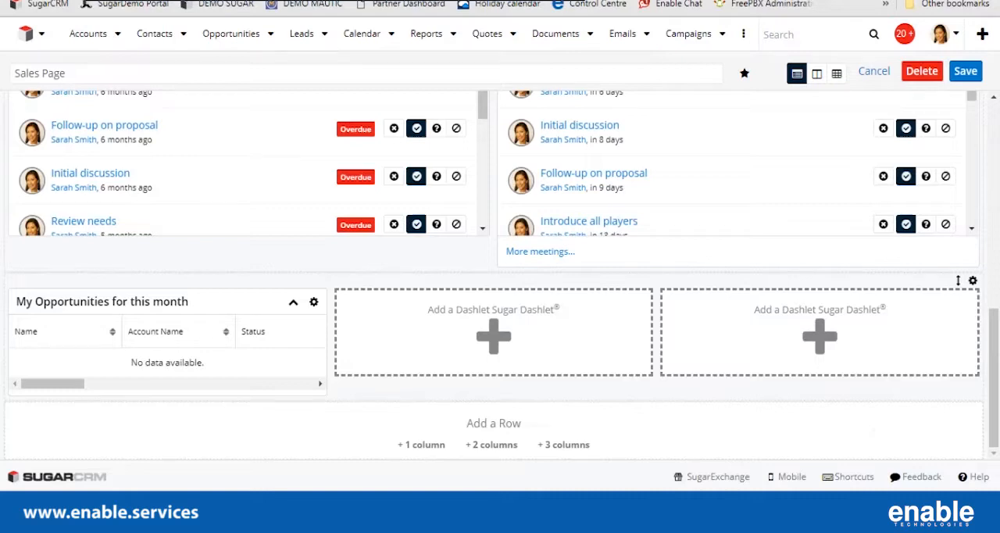
Create a ListView dashlet for the Opportunities module in the second column of the three-column row.
{"action": "left_click", "coordinate": [494, 337]}
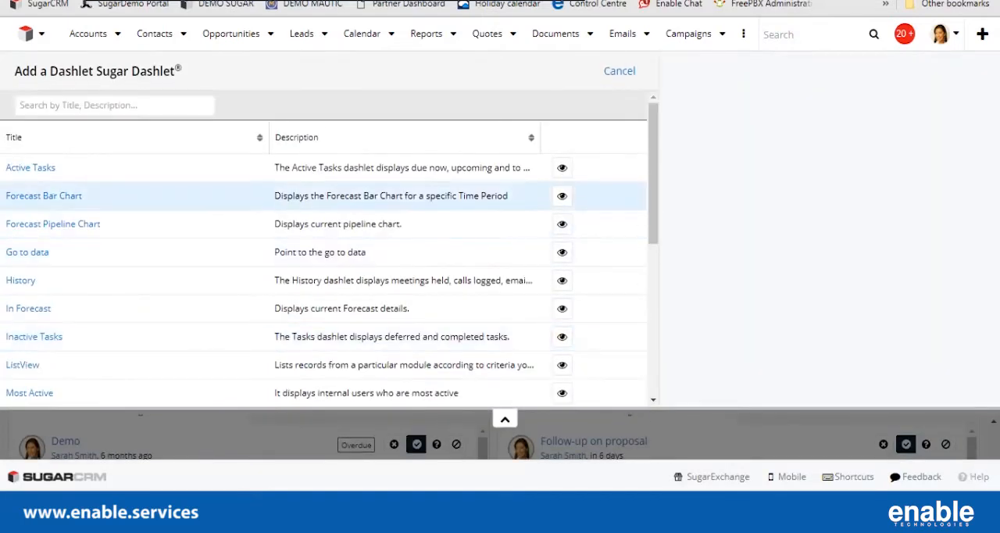
{"action": "left_click", "coordinate": [22, 364]}
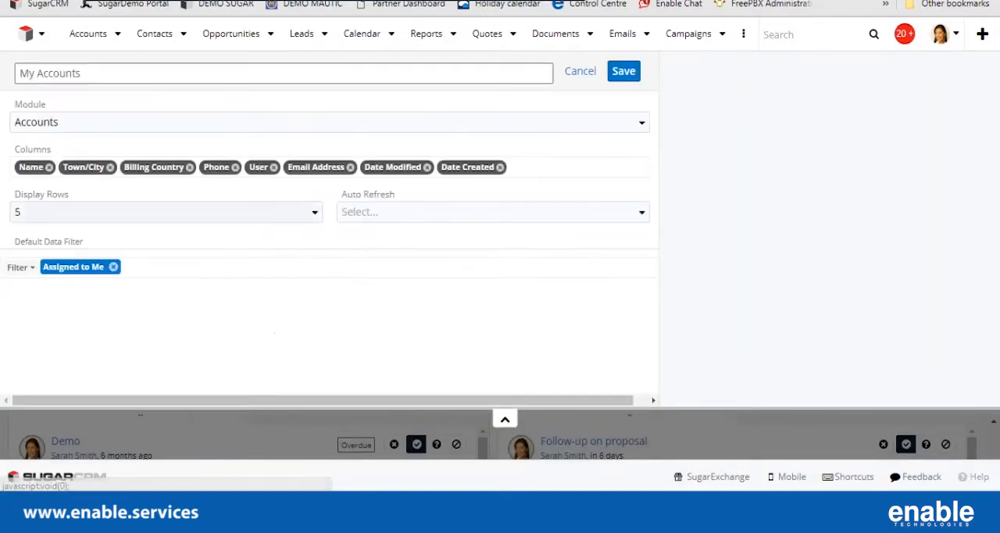
{"action": "left_click", "coordinate": [72, 123]}
{"action": "scroll", "coordinate": [71, 203], "scroll_direction": "down", "scroll_amount": 4}
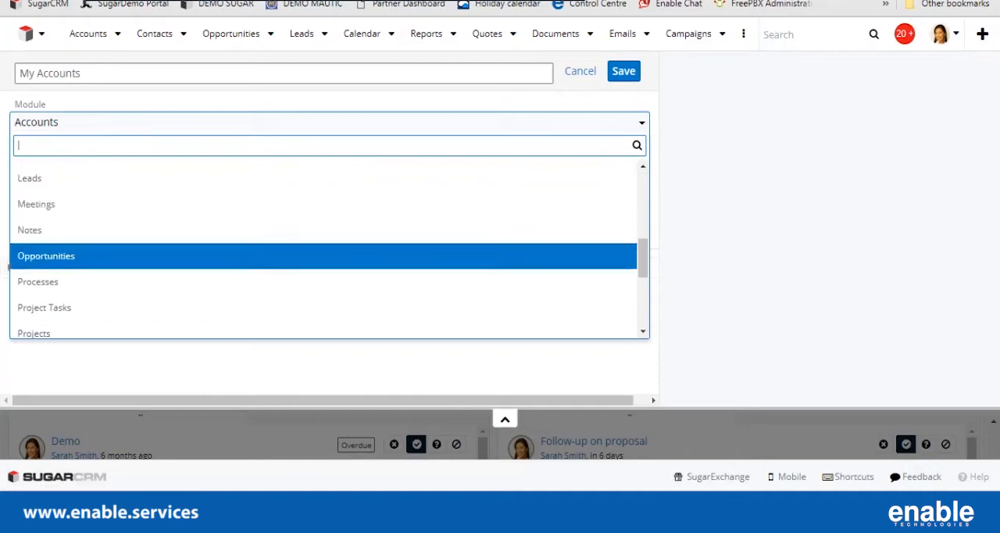
{"action": "left_click", "coordinate": [69, 255]}
Set the second opportunities dashlet to display 20 rows and auto refresh every 5 minutes.
{"action": "left_click", "coordinate": [71, 229]}
{"action": "left_click", "coordinate": [67, 328]}
{"action": "left_click", "coordinate": [492, 228]}
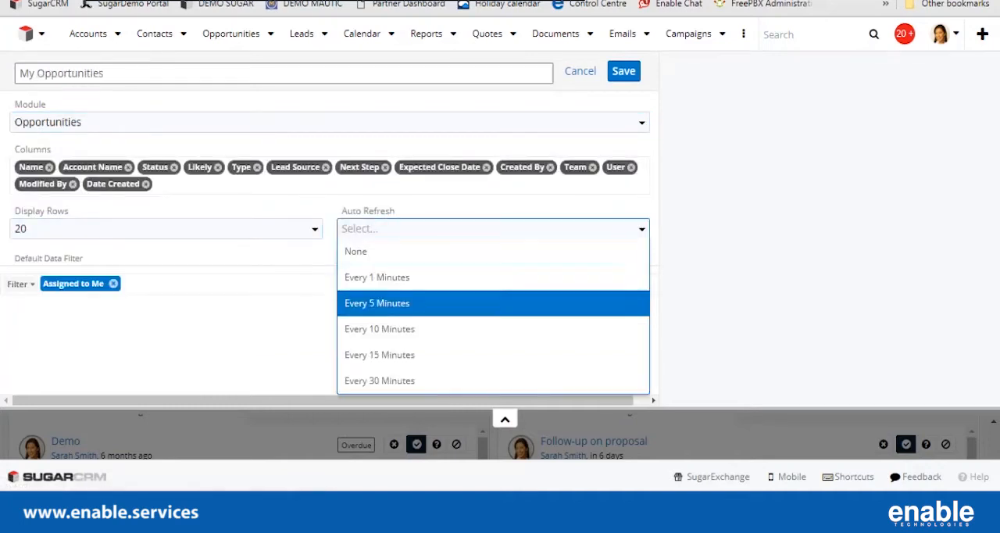
{"action": "left_click", "coordinate": [380, 274]}
Replace the second dashlet's Assigned to Me filter with a new one where Assigned to "is any of" the sales user's name.
{"action": "left_click", "coordinate": [114, 283]}
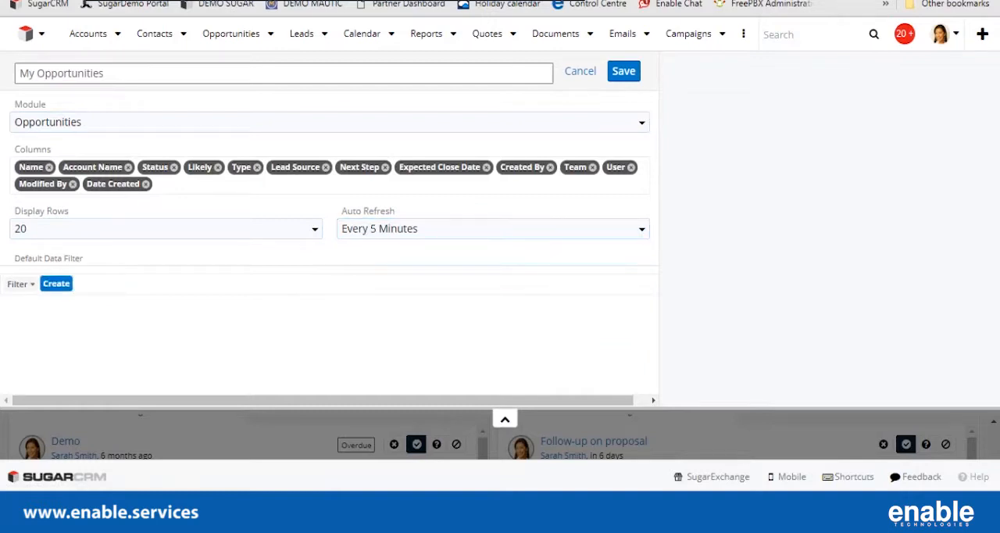
{"action": "left_click", "coordinate": [56, 283]}
{"action": "left_click", "coordinate": [60, 287]}
{"action": "type", "text": "ass"}
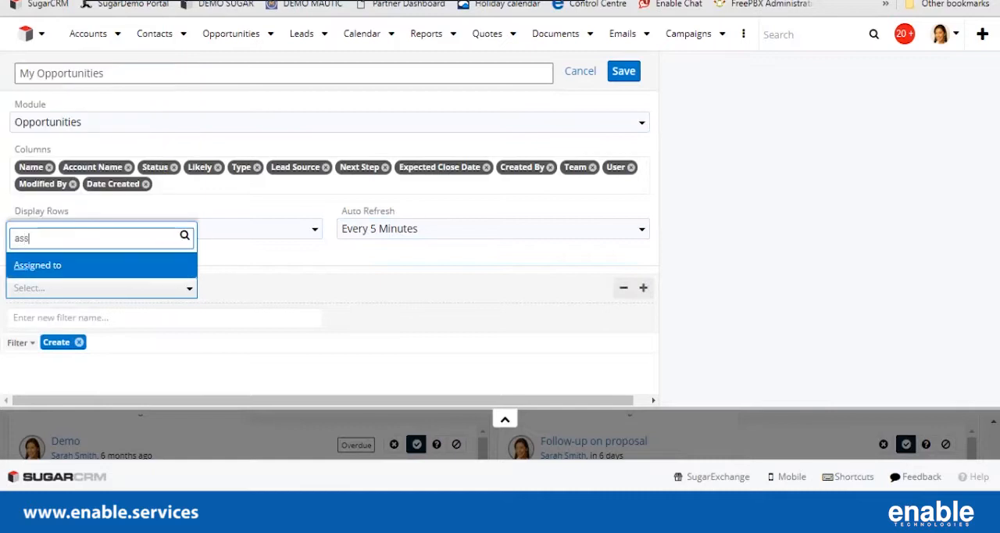
{"action": "left_click", "coordinate": [59, 266]}
{"action": "left_click", "coordinate": [304, 287]}
{"action": "left_click", "coordinate": [273, 310]}
{"action": "left_click", "coordinate": [499, 288]}
{"action": "type", "text": "sar"}
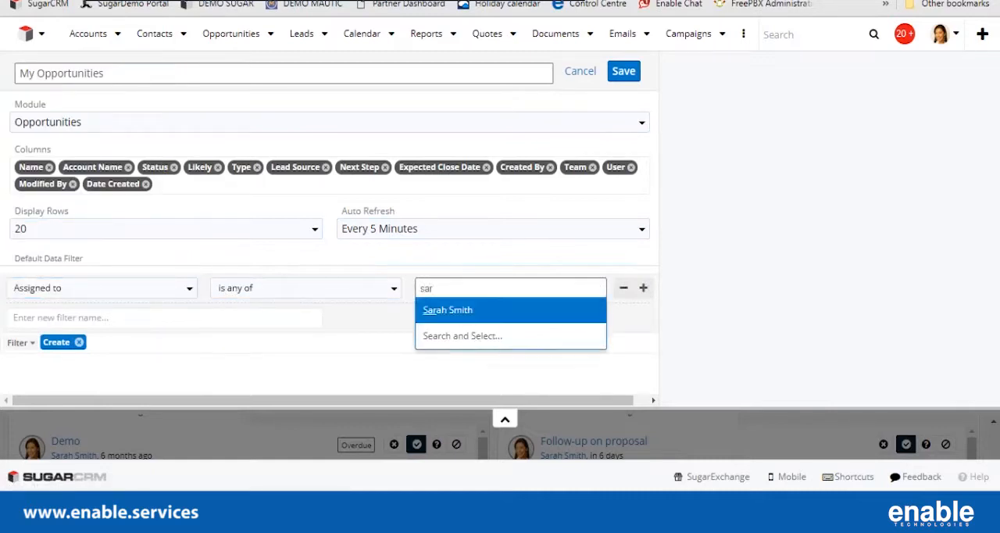
{"action": "key", "text": "Return"}
Add an Expected Close Date condition set to "this month" to the second dashlet's filter.
{"action": "left_click", "coordinate": [643, 288]}
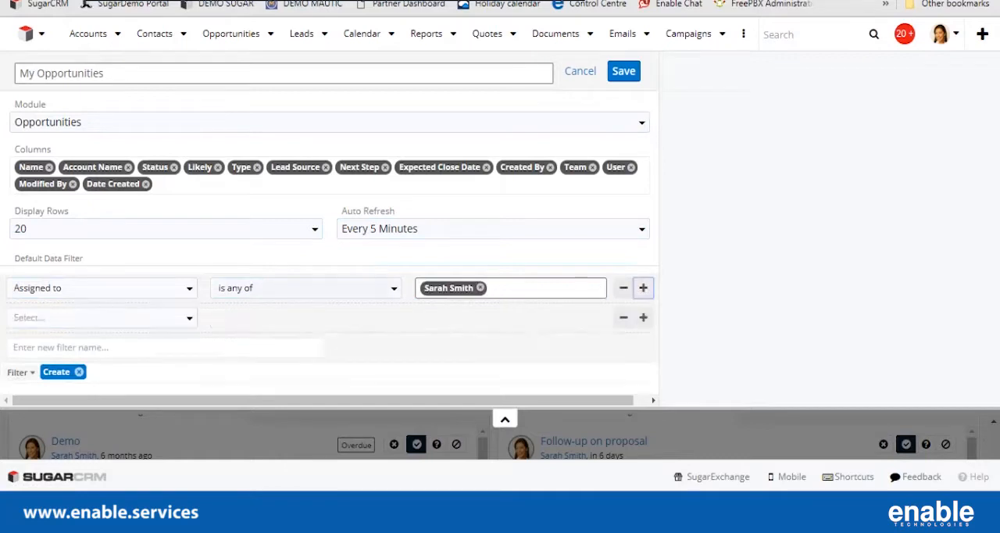
{"action": "left_click", "coordinate": [101, 318]}
{"action": "type", "text": "ex"}
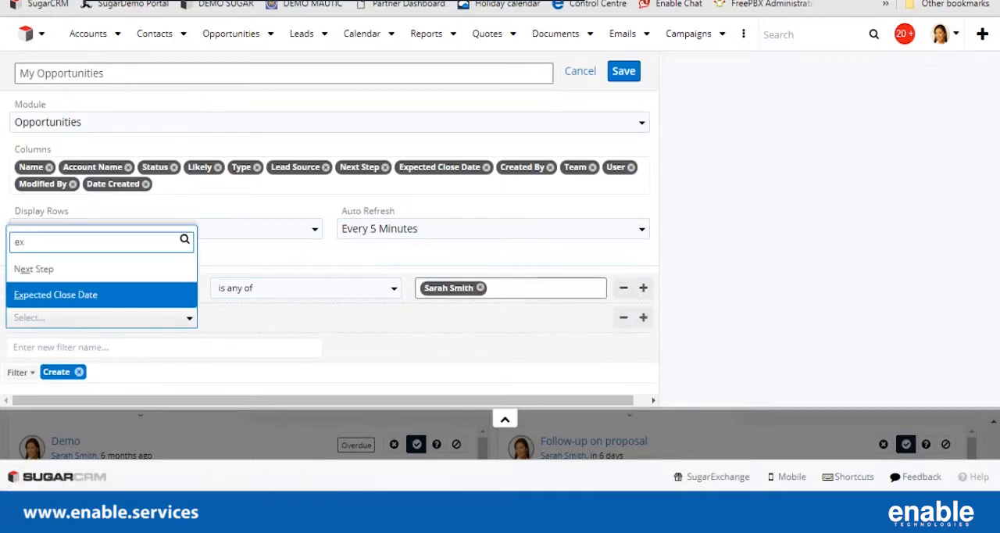
{"action": "left_click", "coordinate": [55, 295]}
{"action": "left_click", "coordinate": [305, 318]}
{"action": "scroll", "coordinate": [306, 235], "scroll_direction": "down", "scroll_amount": 3}
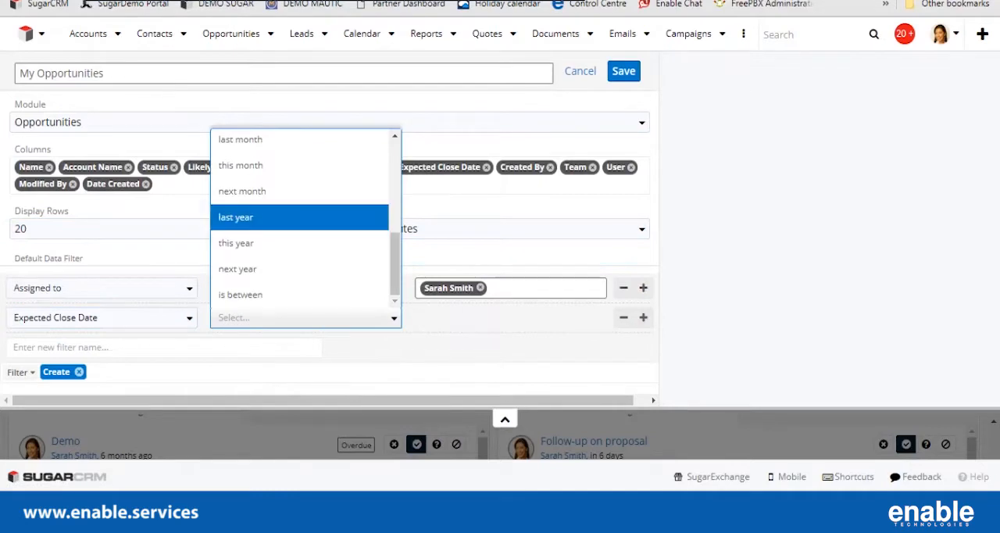
{"action": "left_click", "coordinate": [241, 165]}
Add a Status condition to the second dashlet's filter, set to "is any of" Closed Won.
{"action": "left_click", "coordinate": [643, 317]}
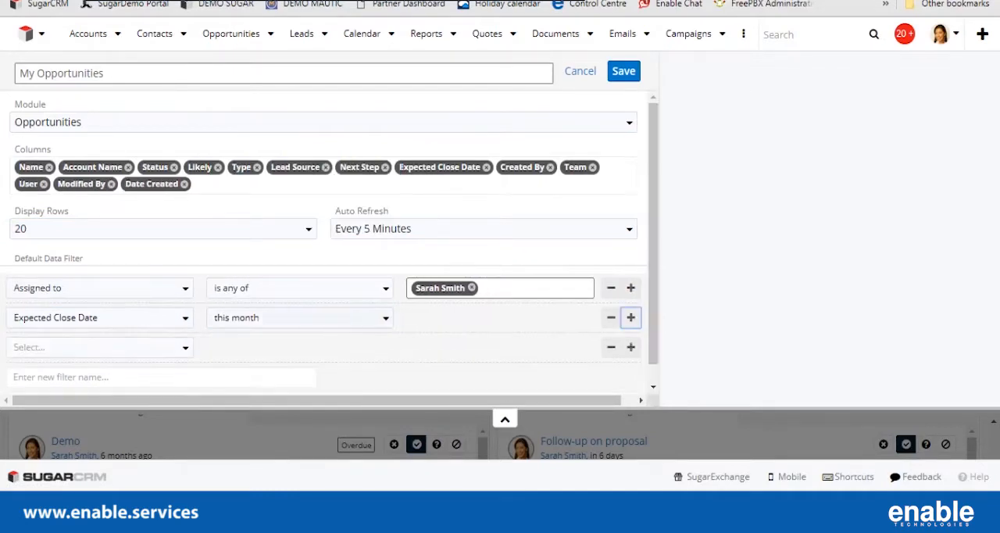
{"action": "left_click", "coordinate": [99, 347]}
{"action": "type", "text": "s"}
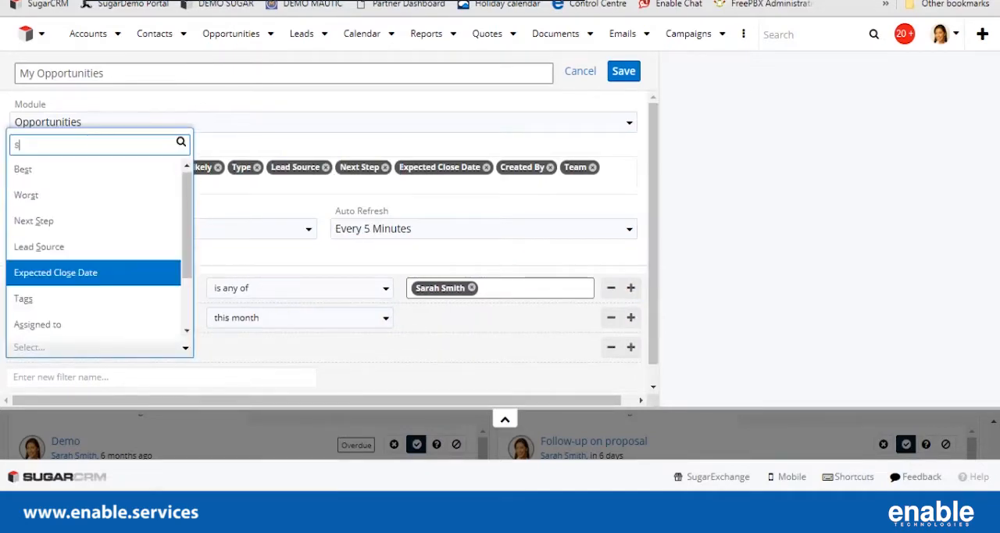
{"action": "type", "text": "t"}
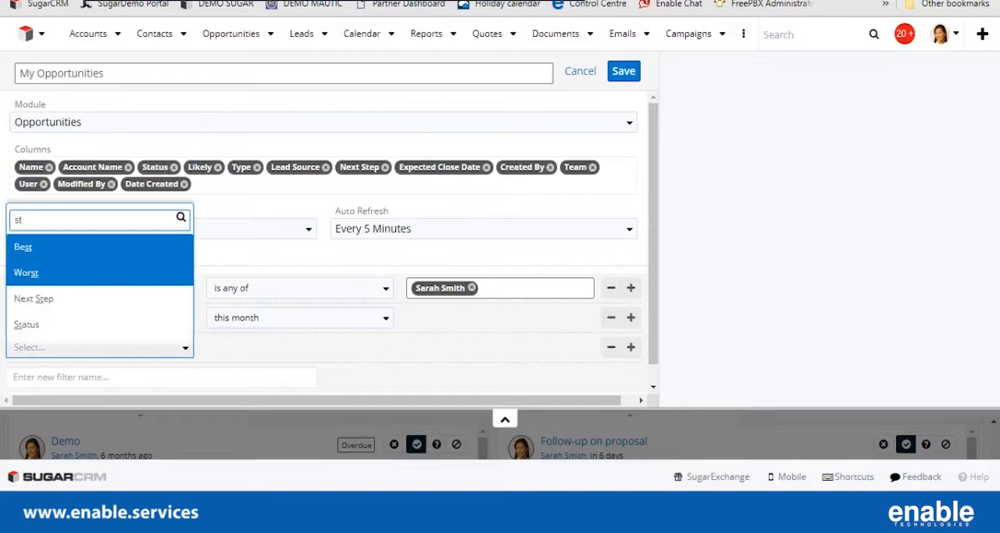
{"action": "type", "text": "a"}
{"action": "key", "text": "Return"}
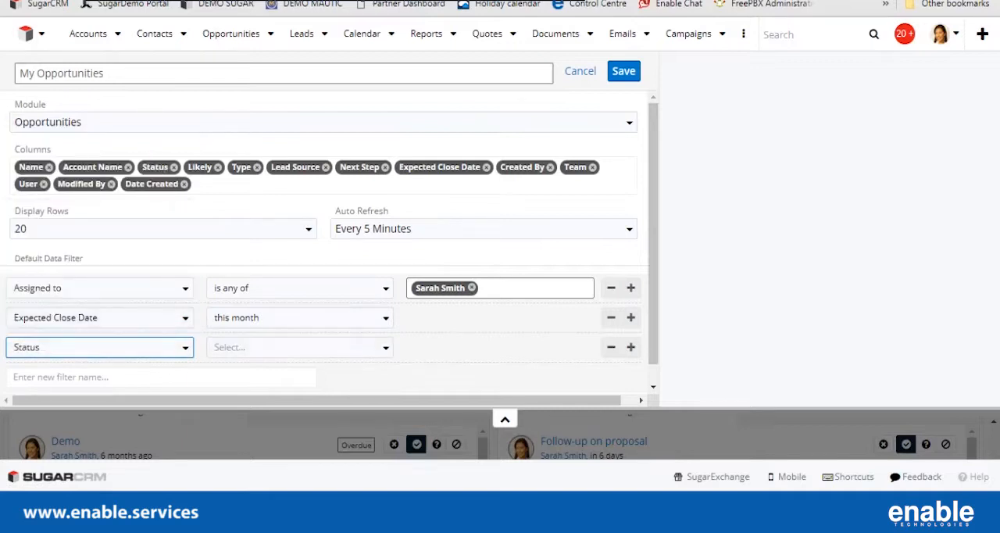
{"action": "left_click", "coordinate": [299, 347]}
{"action": "left_click", "coordinate": [300, 370]}
{"action": "left_click", "coordinate": [500, 348]}
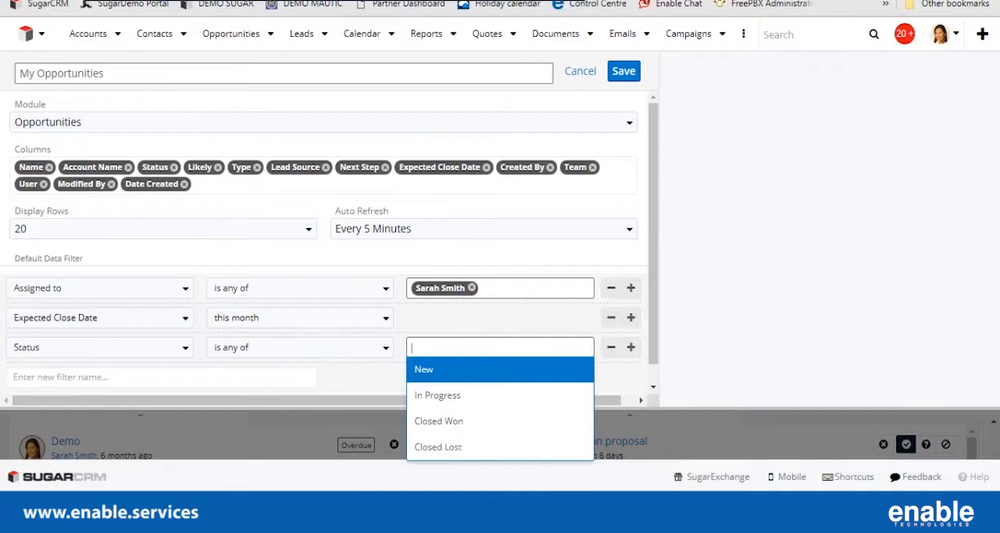
{"action": "left_click", "coordinate": [453, 421]}
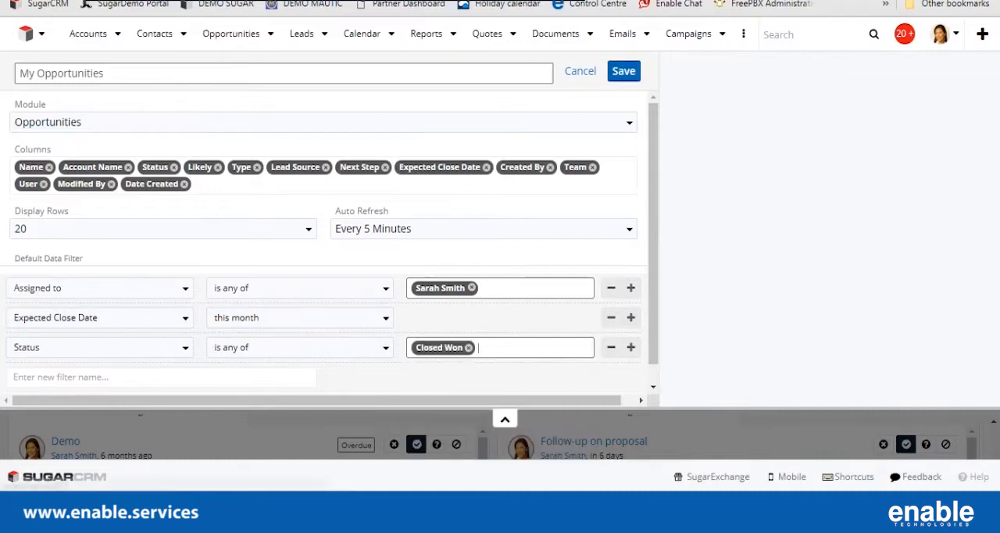
Title the second opportunities dashlet "Closed Won Sales This Month" and save it.
{"action": "left_click_drag", "start_coordinate": [106, 73], "coordinate": [17, 73]}
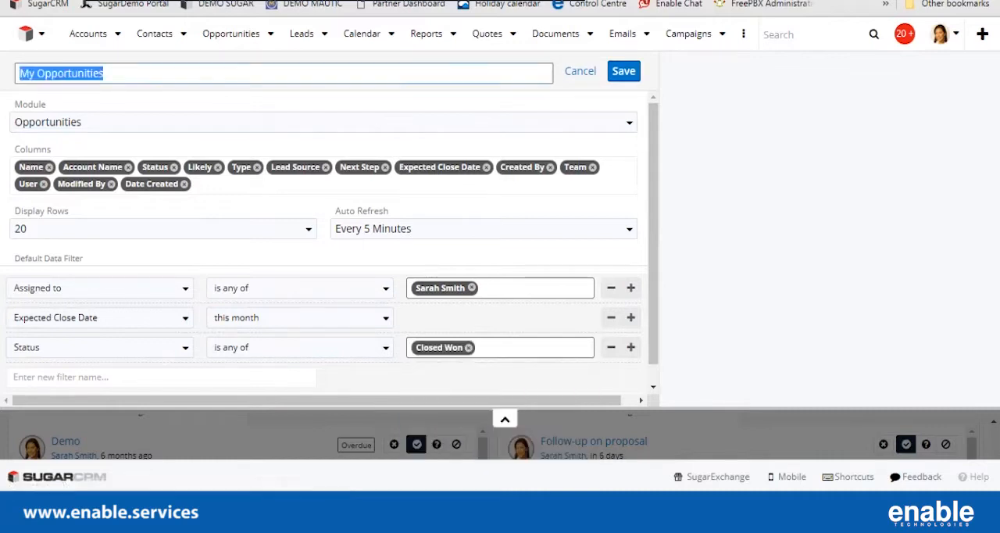
{"action": "type", "text": "Closed Won Sales This Month"}
{"action": "left_click", "coordinate": [623, 71]}
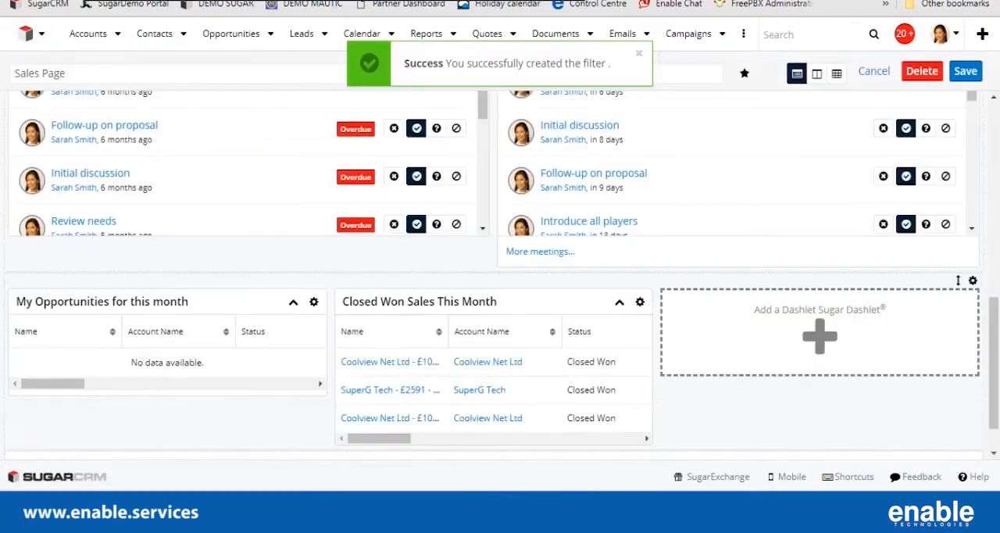
Create a Leads ListView dashlet in the third column and start a new filter in place of Assigned to Me.
{"action": "scroll", "coordinate": [502, 274], "scroll_direction": "down", "scroll_amount": 1}
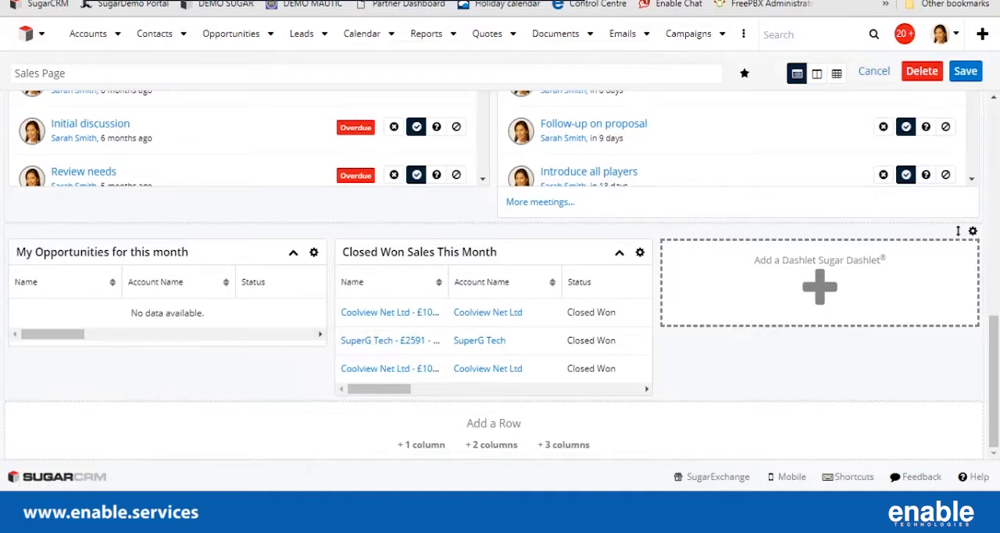
{"action": "left_click", "coordinate": [819, 283]}
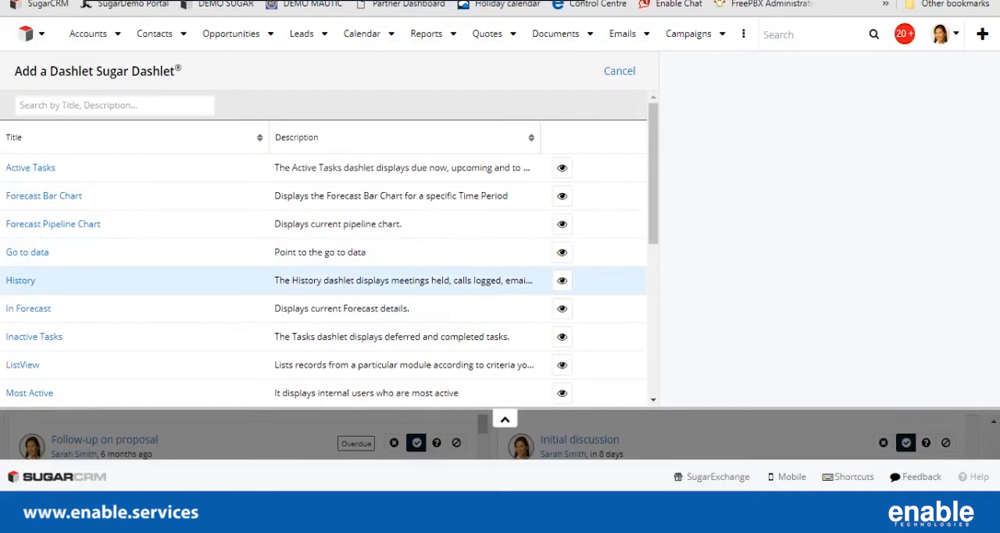
{"action": "left_click", "coordinate": [22, 364]}
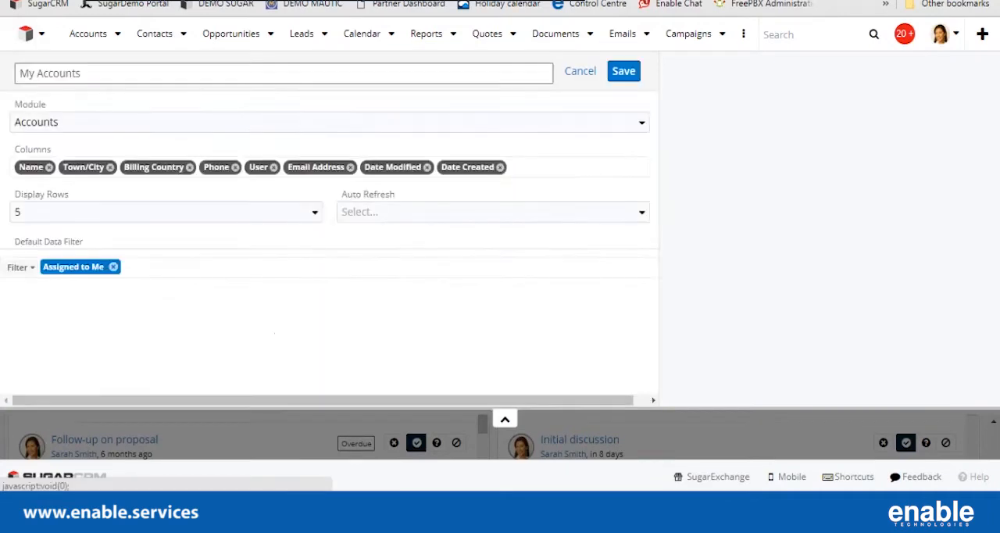
{"action": "left_click", "coordinate": [270, 123]}
{"action": "scroll", "coordinate": [269, 275], "scroll_direction": "down", "scroll_amount": 1}
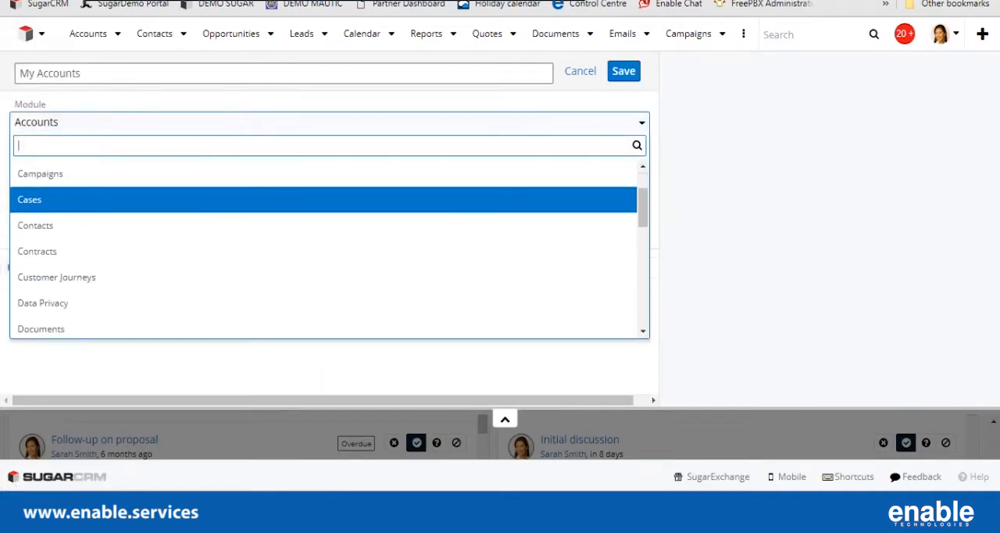
{"action": "scroll", "coordinate": [269, 257], "scroll_direction": "down", "scroll_amount": 2}
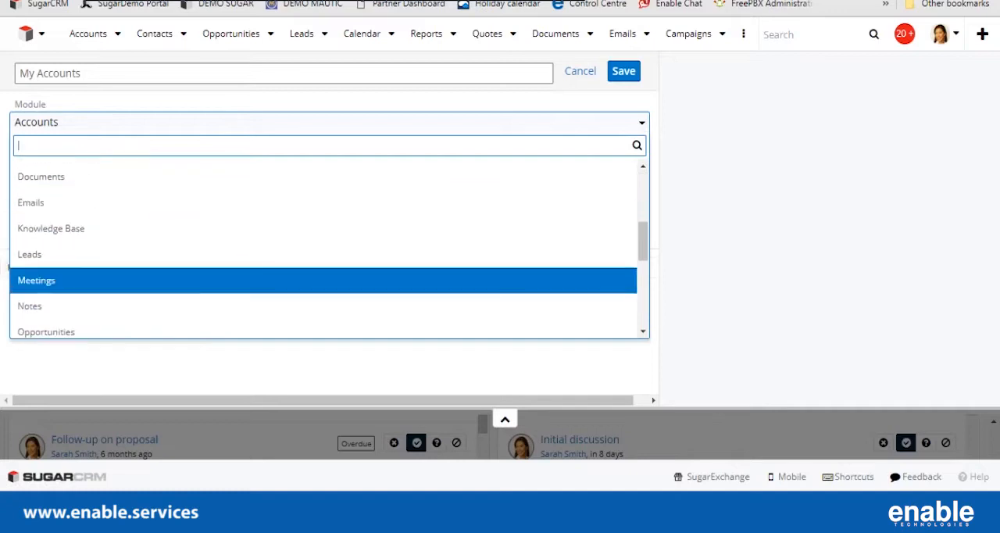
{"action": "left_click", "coordinate": [270, 255]}
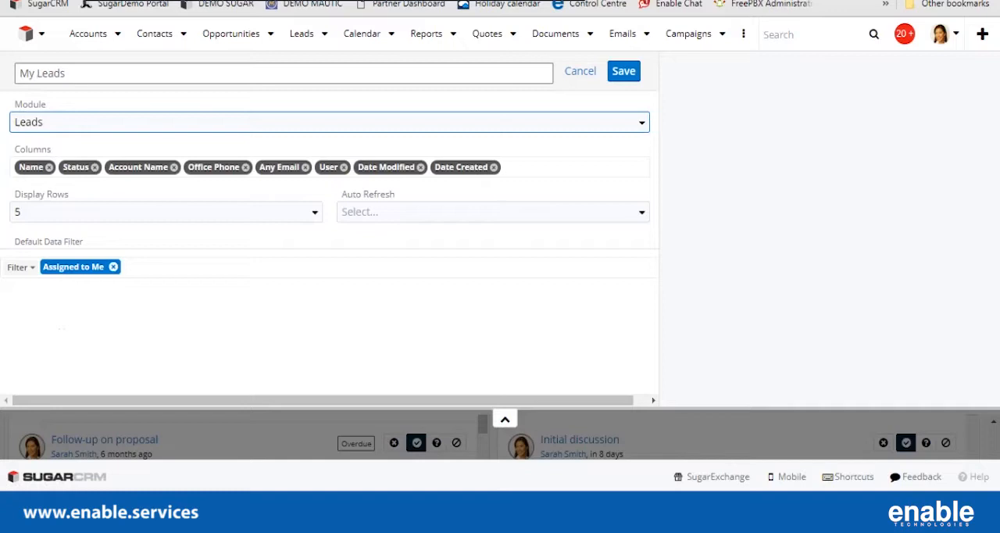
{"action": "left_click", "coordinate": [113, 267]}
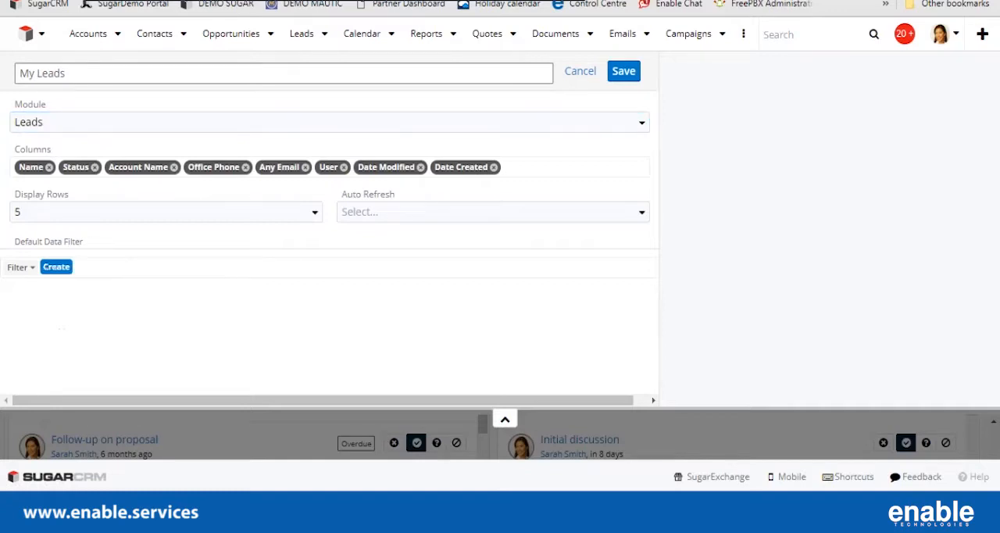
{"action": "left_click", "coordinate": [57, 267]}
{"action": "left_click", "coordinate": [101, 270]}
{"action": "type", "text": "a"}
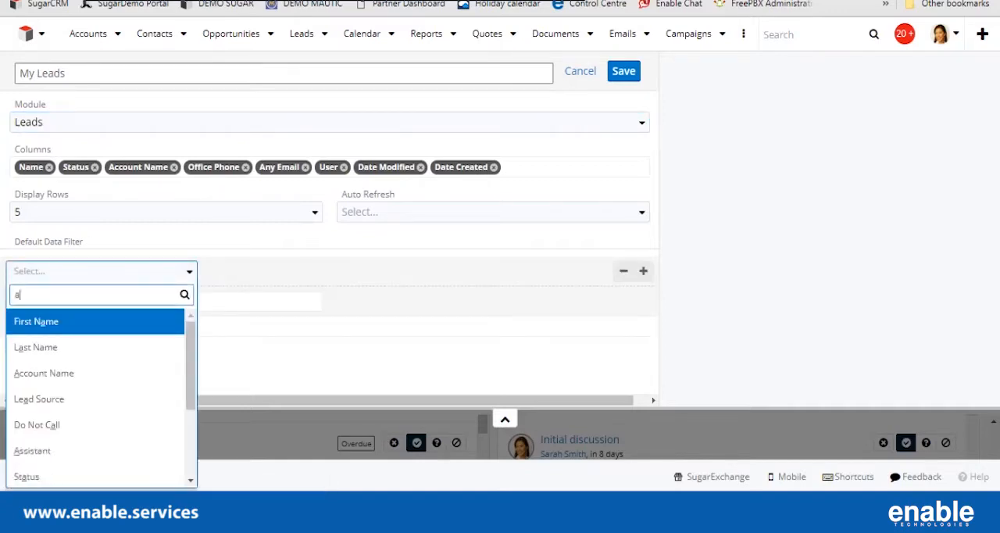
{"action": "type", "text": "ss"}
{"action": "key", "text": "Down"}
{"action": "key", "text": "Return"}
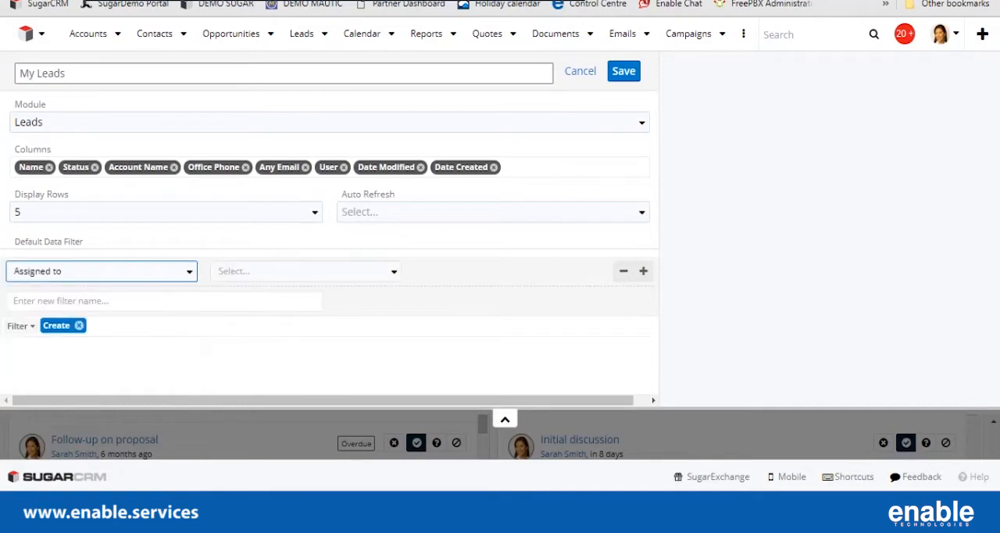
{"action": "left_click", "coordinate": [623, 271]}
Set the leads dashlet's filter to Status "is any of" New.
{"action": "left_click", "coordinate": [101, 271]}
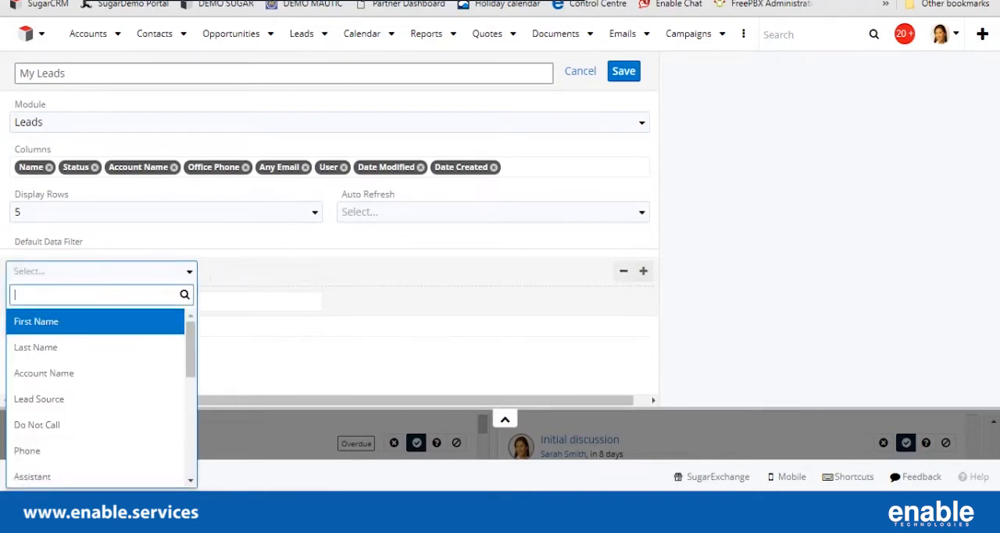
{"action": "type", "text": "stat"}
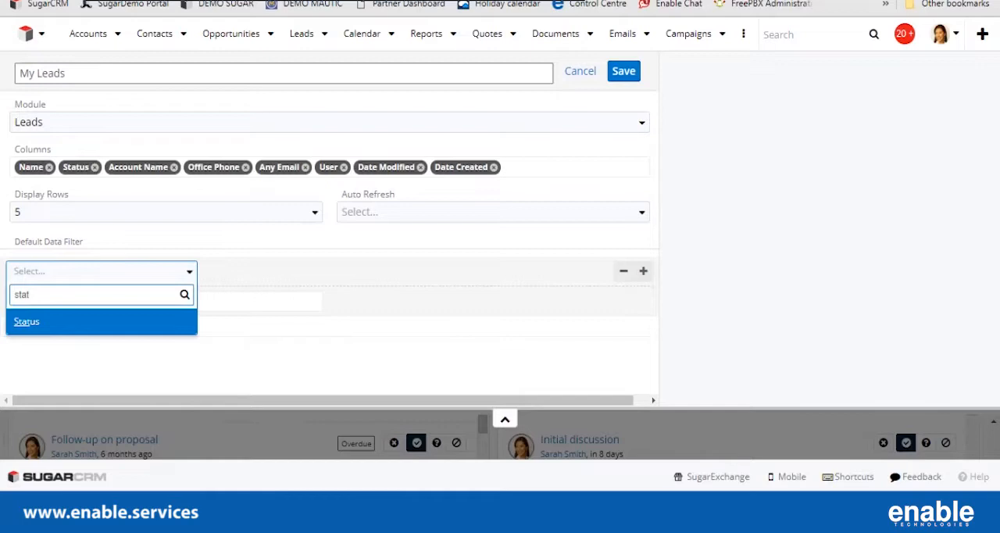
{"action": "key", "text": "Return"}
{"action": "left_click", "coordinate": [305, 271]}
{"action": "left_click", "coordinate": [305, 294]}
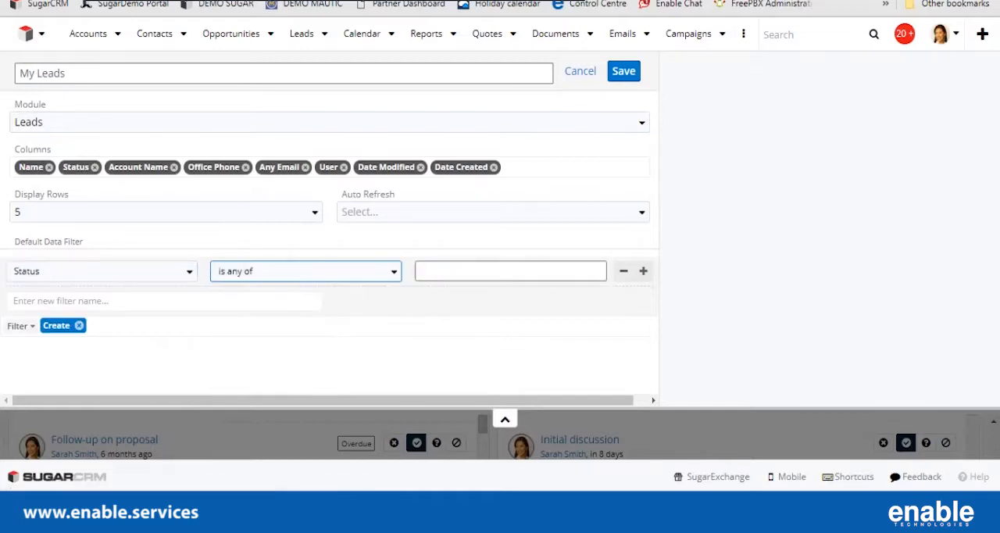
{"action": "left_click", "coordinate": [510, 271]}
{"action": "left_click", "coordinate": [510, 292]}
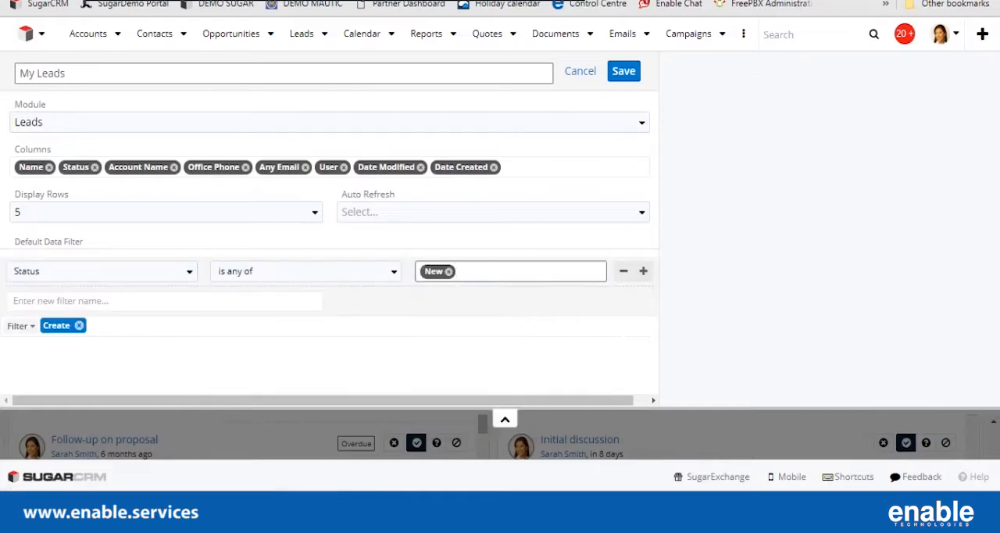
Title the leads dashlet "New Leads", set it to 20 rows with auto refresh every 1 minute, and save it.
{"action": "left_click_drag", "start_coordinate": [35, 73], "coordinate": [18, 74]}
{"action": "type", "text": "New"}
{"action": "left_click", "coordinate": [165, 212]}
{"action": "left_click", "coordinate": [78, 313]}
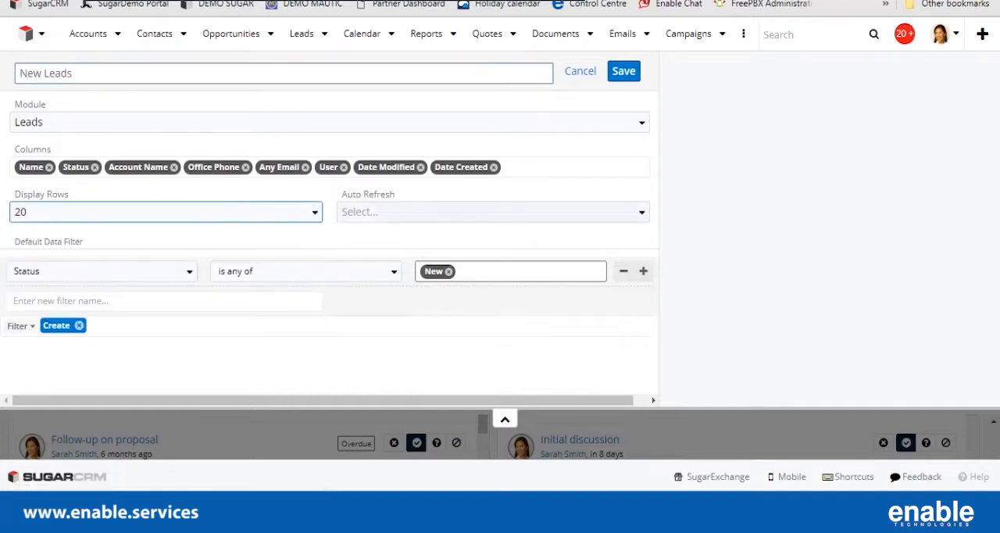
{"action": "left_click", "coordinate": [492, 211]}
{"action": "left_click", "coordinate": [380, 261]}
{"action": "left_click", "coordinate": [623, 71]}
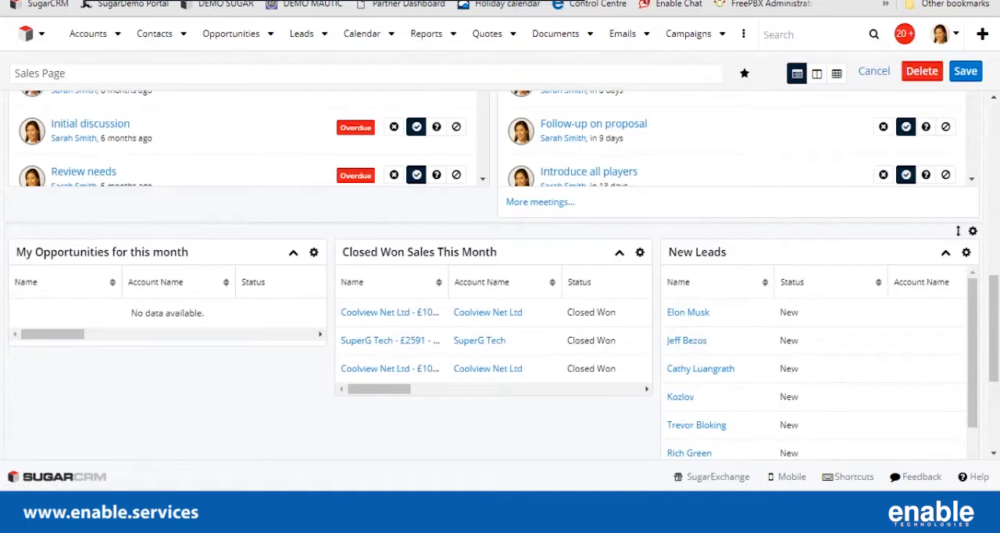
Save the dashboard and move the New Leads dashlet to the first column of the top row.
{"action": "left_click", "coordinate": [965, 72]}
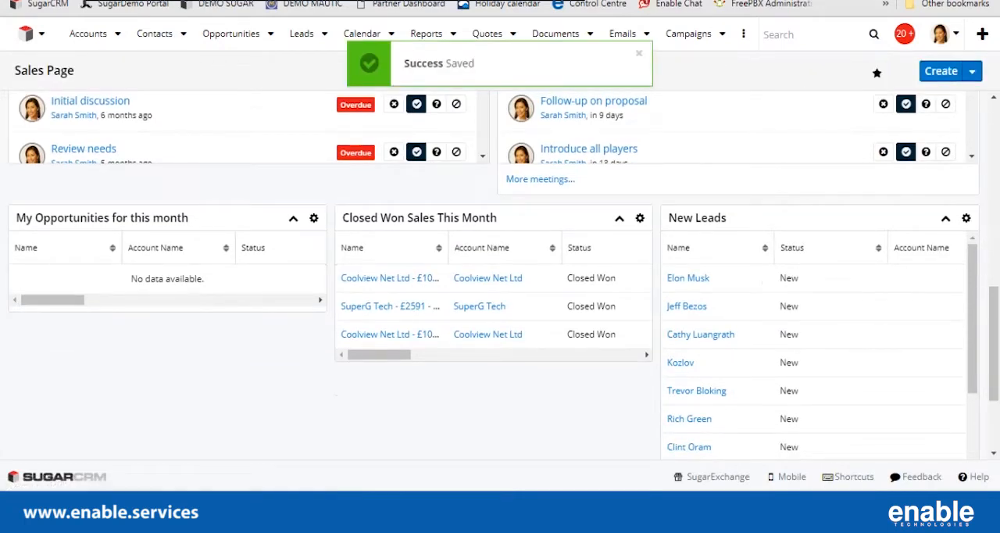
{"action": "left_click_drag", "start_coordinate": [697, 218], "coordinate": [78, 156]}
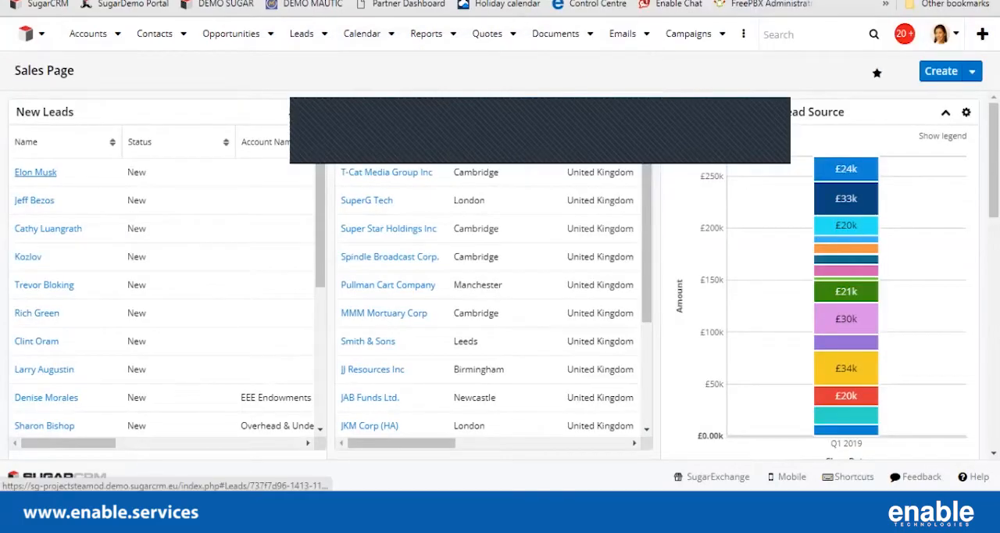
Open the first lead in the New Leads dashlet, change its status to Assigned, save it and return to the dashboard.
{"action": "left_click", "coordinate": [35, 172]}
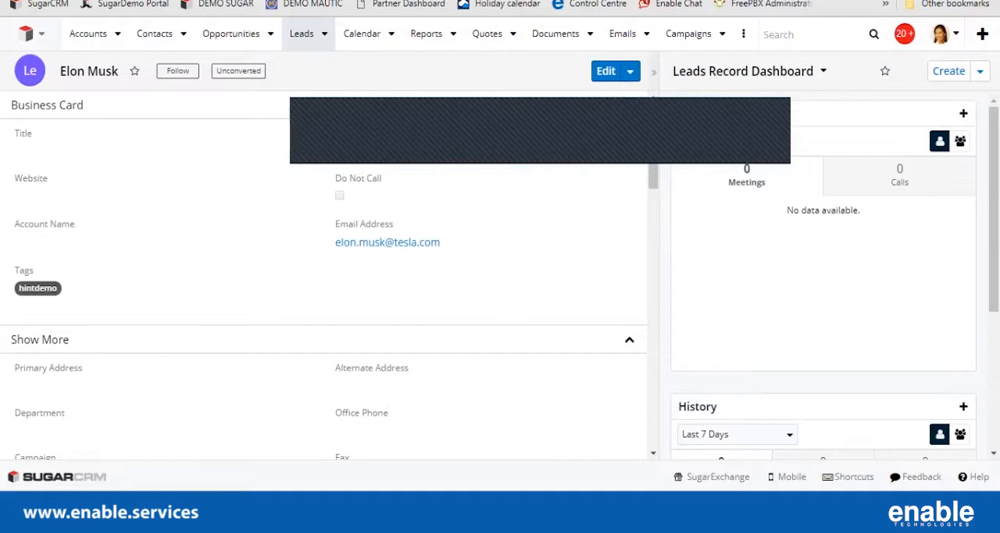
{"action": "left_click", "coordinate": [26, 33]}
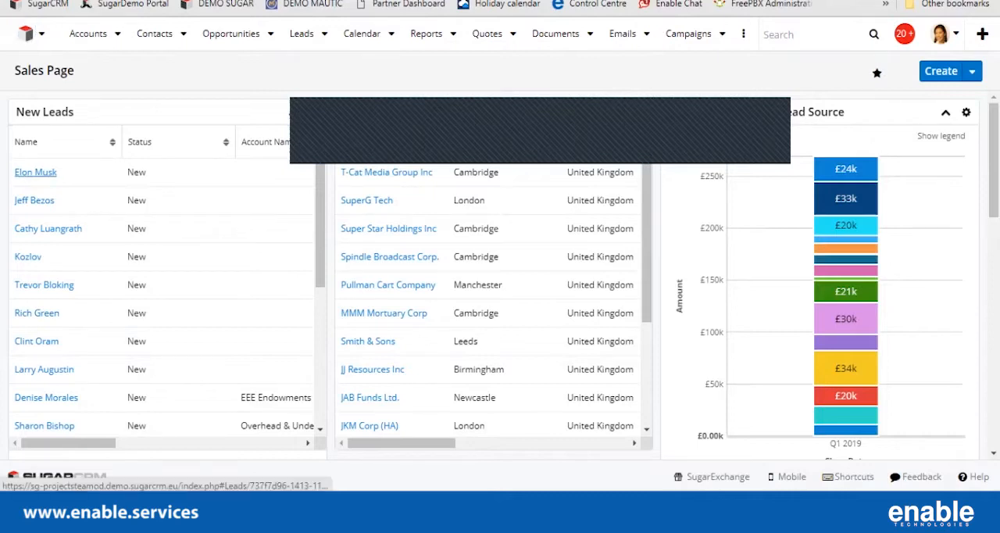
{"action": "left_click", "coordinate": [35, 171]}
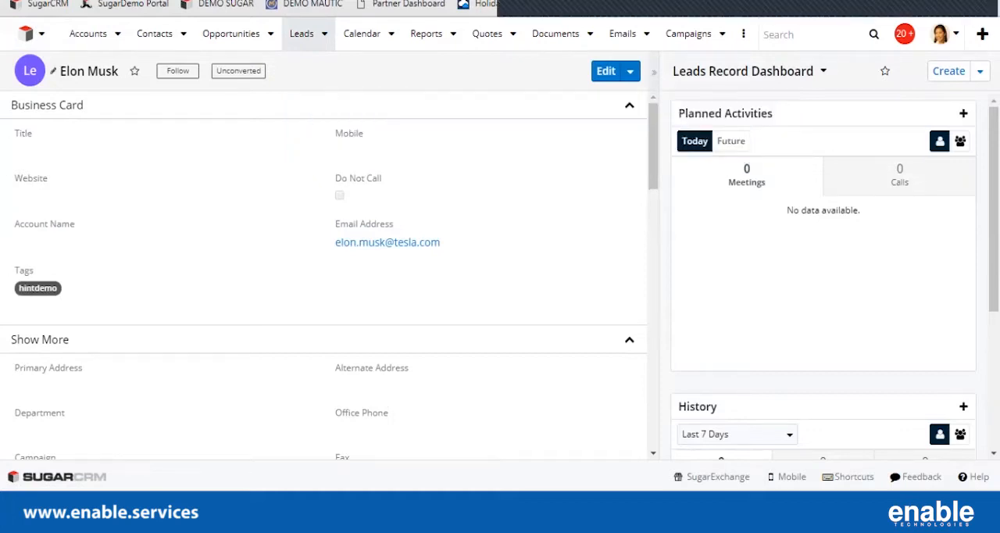
{"action": "scroll", "coordinate": [324, 273], "scroll_direction": "down", "scroll_amount": 3}
{"action": "scroll", "coordinate": [324, 273], "scroll_direction": "down", "scroll_amount": 1}
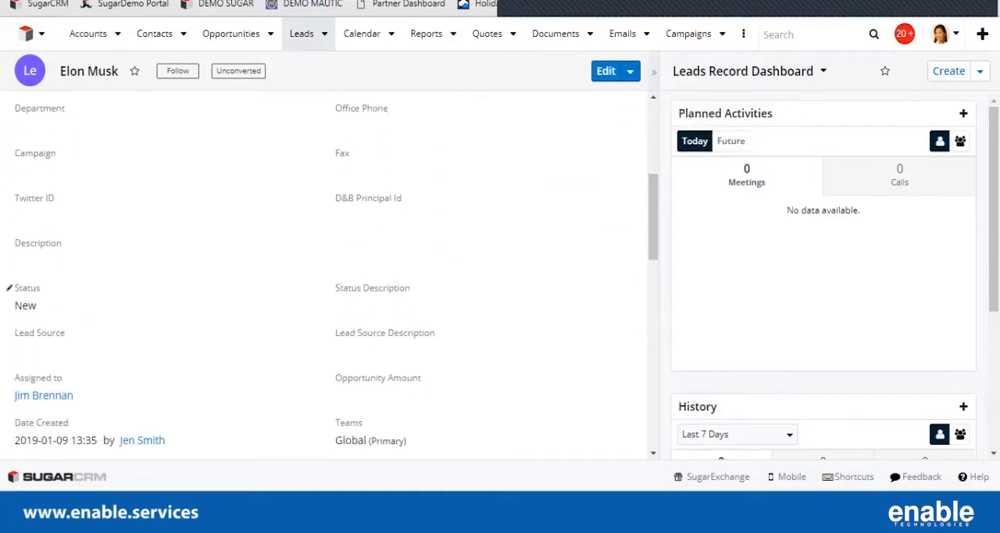
{"action": "left_click", "coordinate": [9, 288]}
{"action": "left_click", "coordinate": [37, 375]}
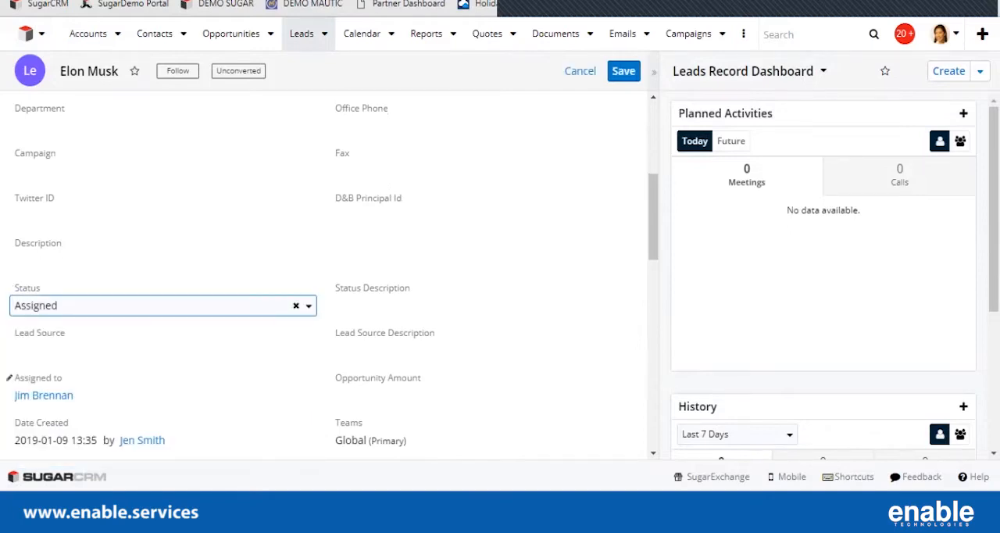
{"action": "left_click", "coordinate": [623, 71]}
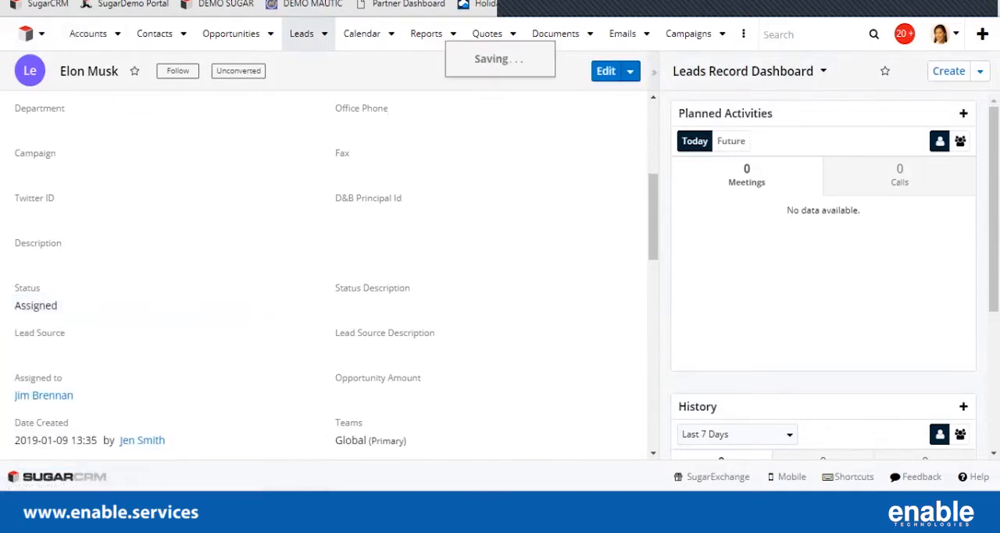
{"action": "left_click", "coordinate": [26, 34]}
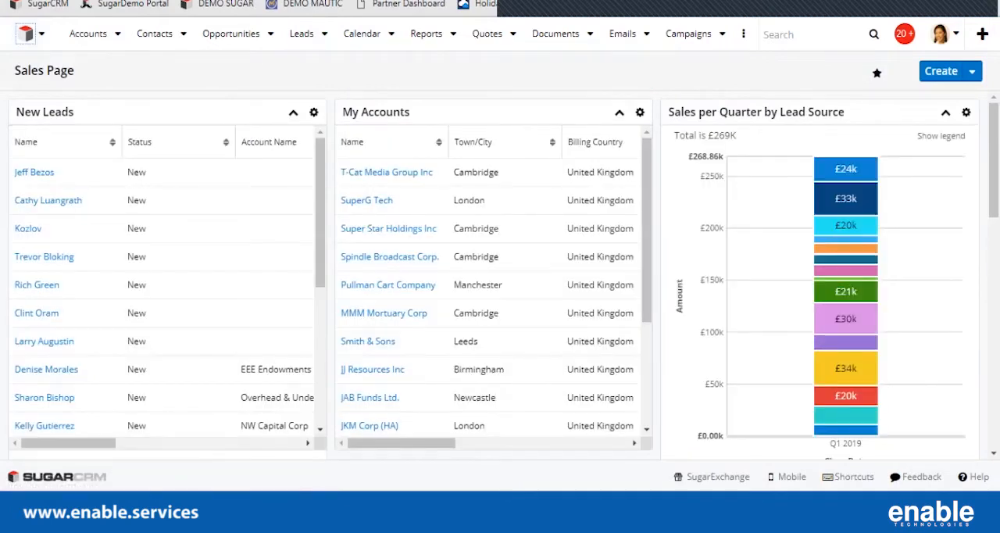
Review the New Leads dashlet's configuration and close it without making changes.
{"action": "left_click", "coordinate": [313, 111]}
{"action": "left_click", "coordinate": [226, 139]}
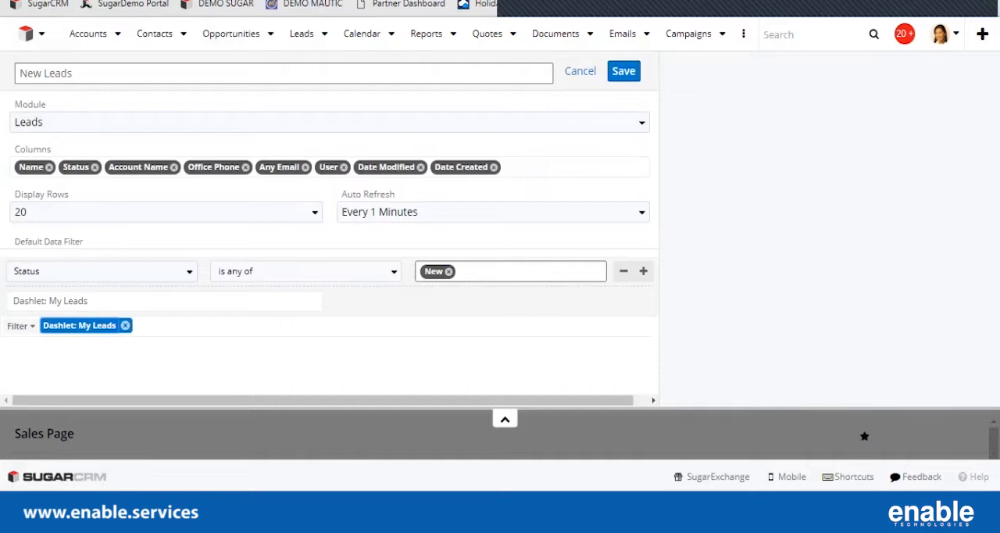
{"action": "left_click", "coordinate": [579, 71]}
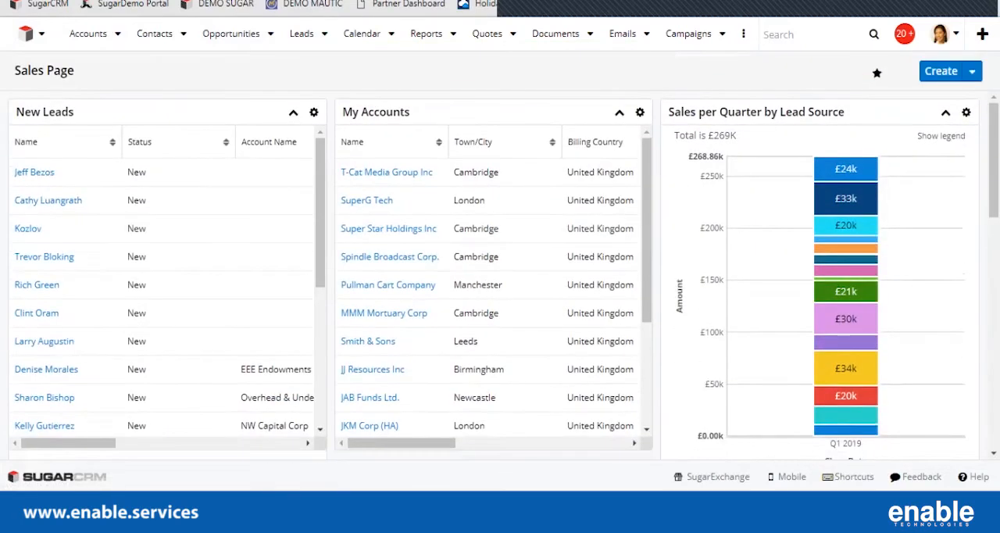
Swap the Sales per Quarter by Lead Source chart with the My Accounts dashlet in the top row.
{"action": "left_click_drag", "start_coordinate": [781, 111], "coordinate": [462, 116]}
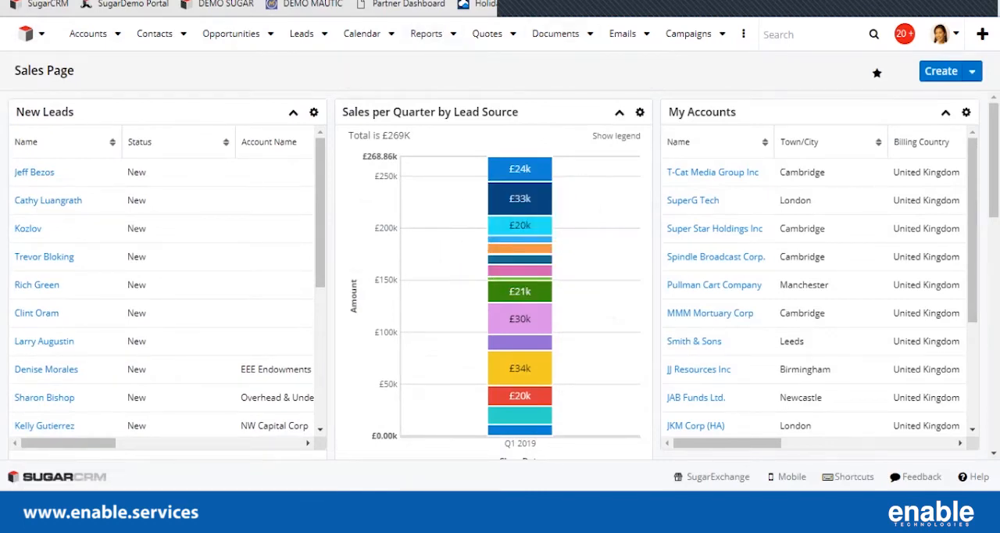
Put the Sales Page dashboard into edit mode and browse the dashlet types available for a new dashlet.
{"action": "left_click", "coordinate": [972, 71]}
{"action": "left_click", "coordinate": [958, 99]}
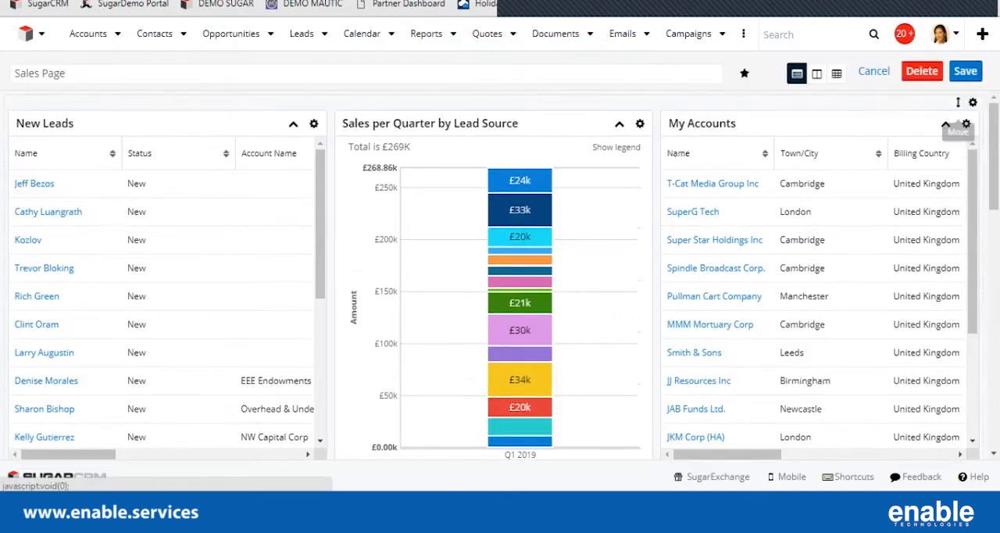
{"action": "scroll", "coordinate": [500, 273], "scroll_direction": "down", "scroll_amount": 15}
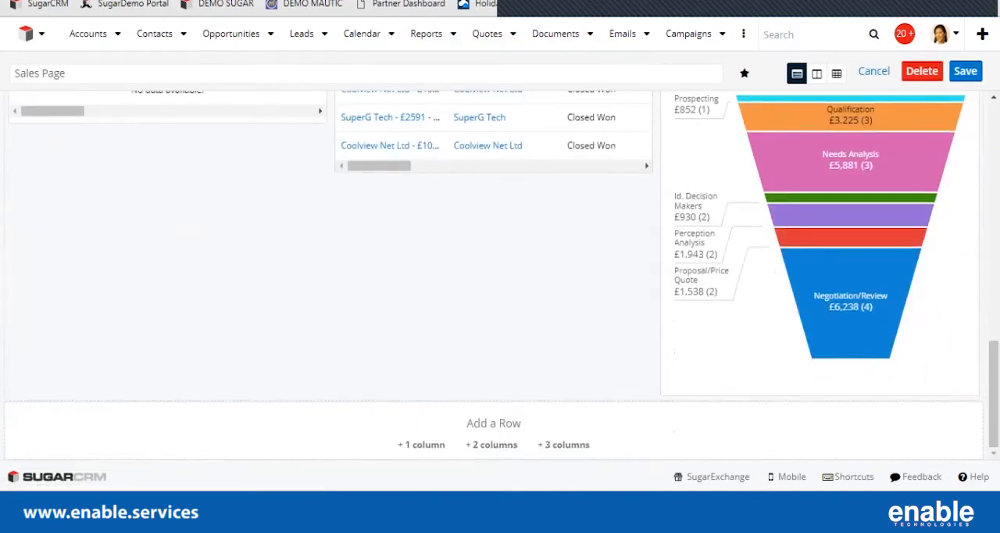
{"action": "left_click", "coordinate": [492, 449]}
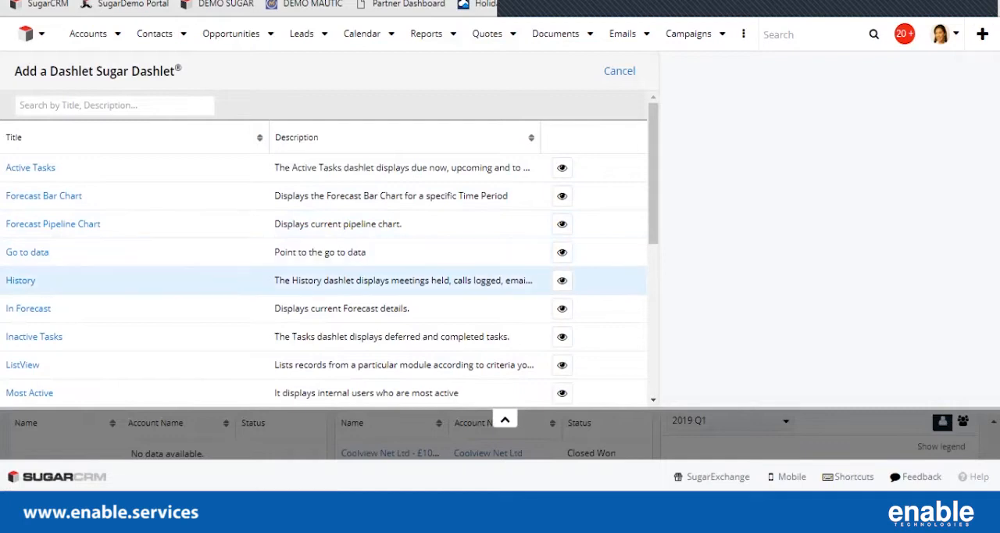
{"action": "scroll", "coordinate": [323, 305], "scroll_direction": "down", "scroll_amount": 1}
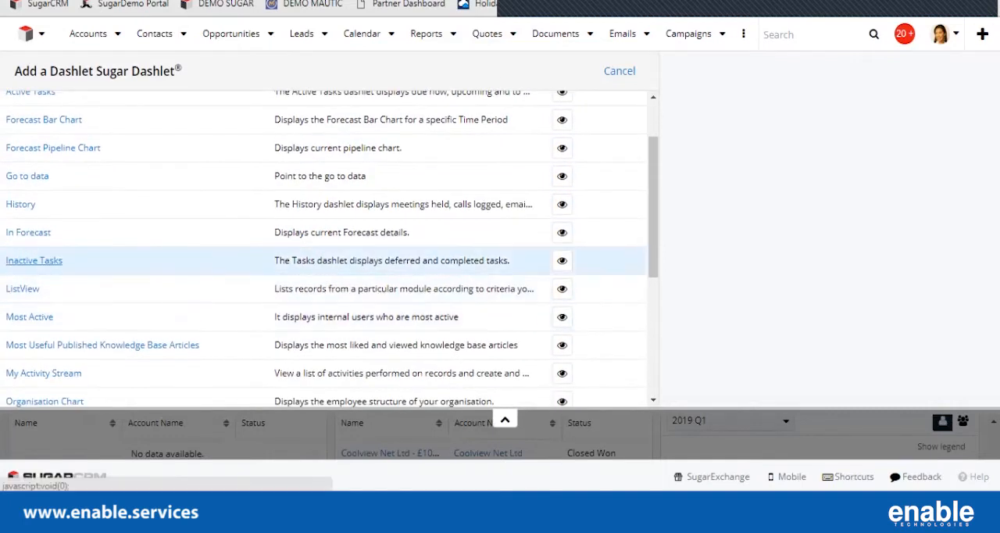
{"action": "scroll", "coordinate": [324, 250], "scroll_direction": "down", "scroll_amount": 1}
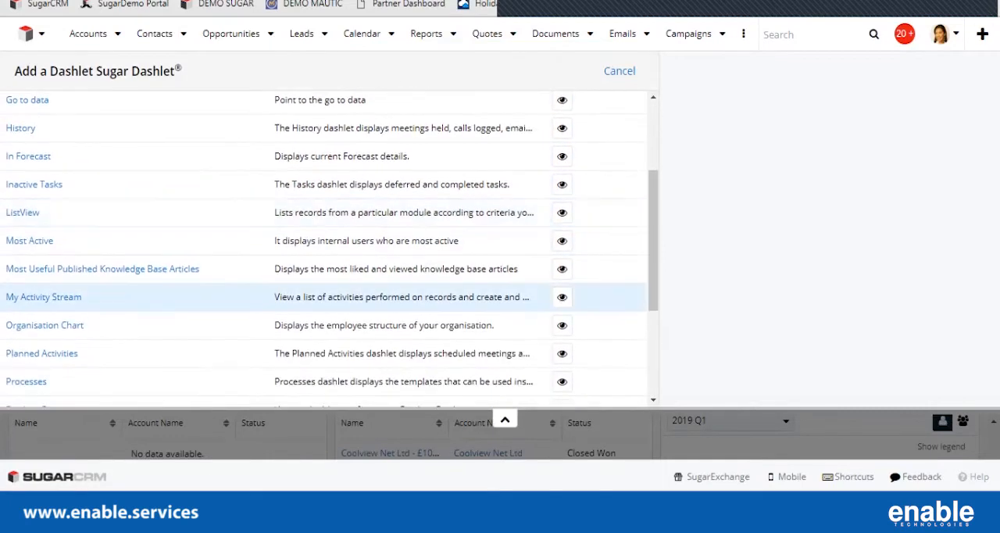
{"action": "scroll", "coordinate": [323, 249], "scroll_direction": "down", "scroll_amount": 1}
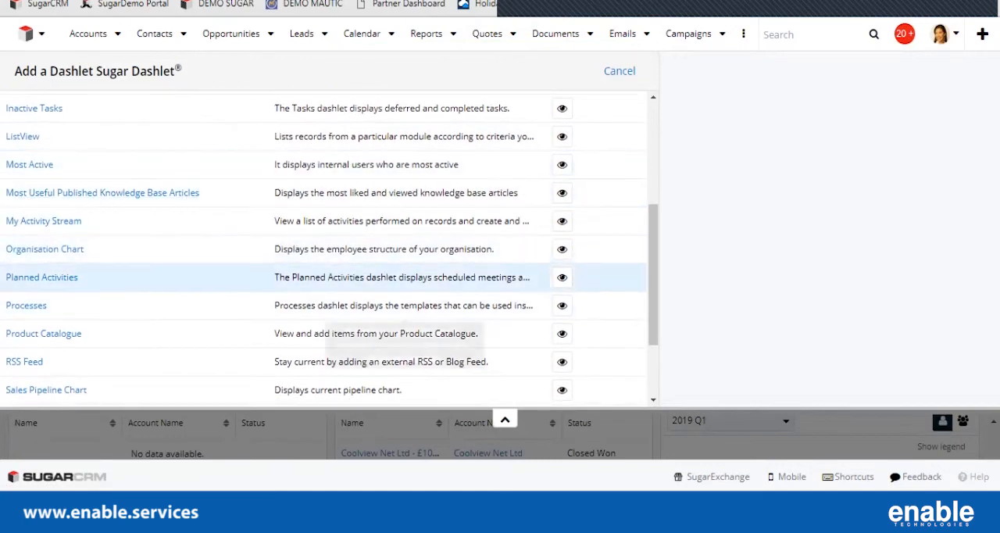
Preview the My Activity Stream, Organisation Chart, Planned Activities, Processes and Product Catalogue dashlets, then close the selection without adding one.
{"action": "left_click", "coordinate": [561, 221]}
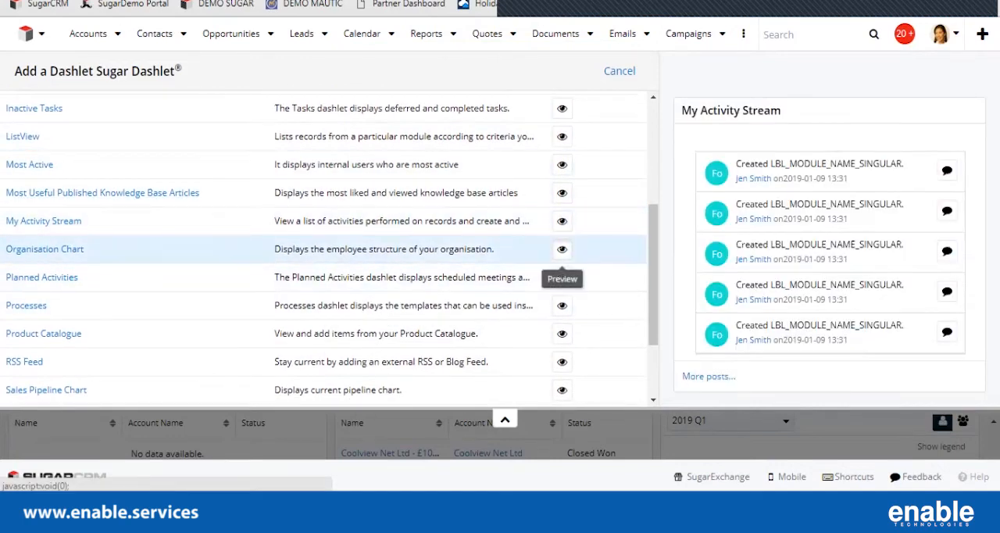
{"action": "left_click", "coordinate": [561, 249]}
{"action": "left_click", "coordinate": [561, 277]}
{"action": "left_click", "coordinate": [562, 306]}
{"action": "left_click", "coordinate": [561, 333]}
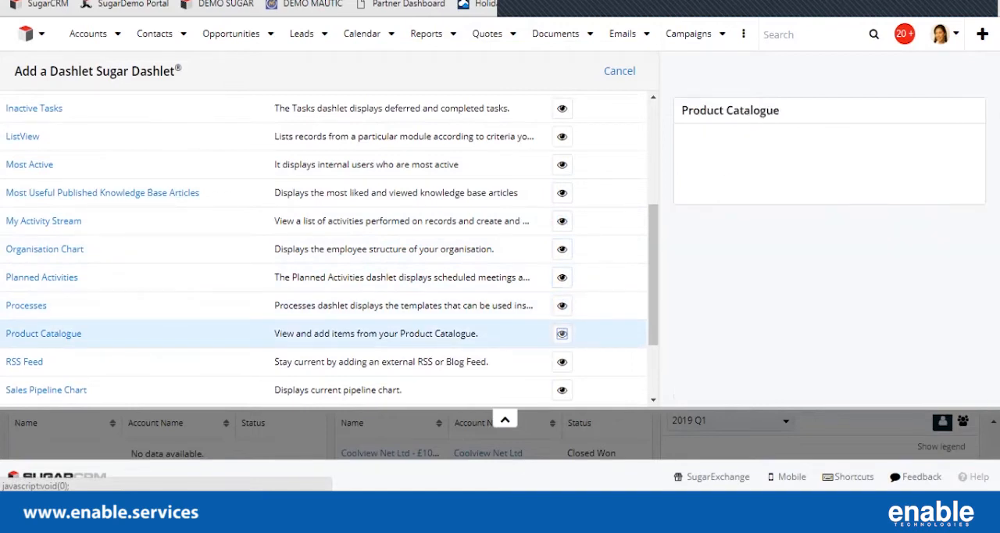
{"action": "scroll", "coordinate": [561, 336], "scroll_direction": "down", "scroll_amount": 1}
{"action": "scroll", "coordinate": [561, 312], "scroll_direction": "down", "scroll_amount": 2}
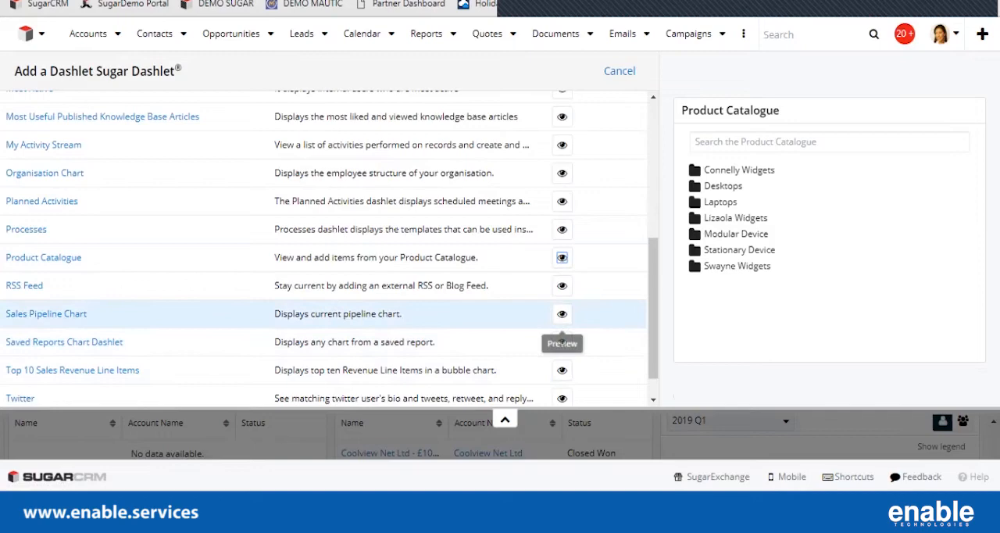
{"action": "scroll", "coordinate": [562, 324], "scroll_direction": "up", "scroll_amount": 5}
{"action": "left_click", "coordinate": [620, 72]}
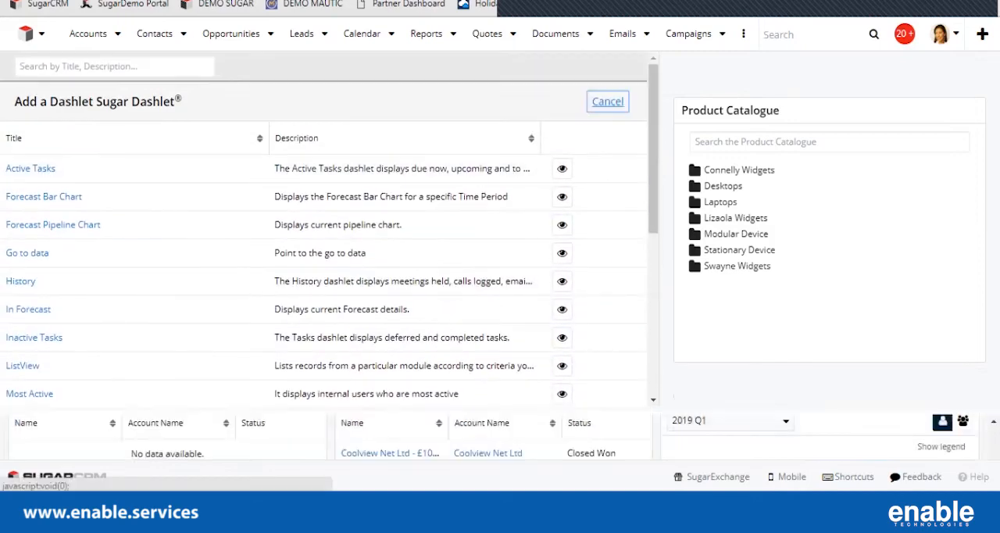
Look over the upper rows of the Sales Page dashboard and leave edit mode without saving.
{"action": "scroll", "coordinate": [500, 273], "scroll_direction": "up", "scroll_amount": 4}
{"action": "scroll", "coordinate": [499, 274], "scroll_direction": "up", "scroll_amount": 5}
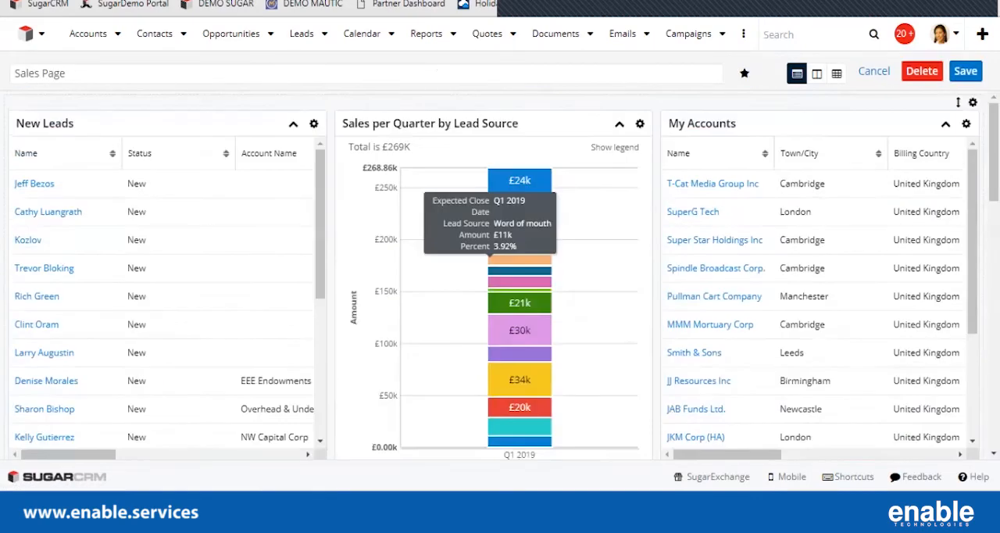
{"action": "scroll", "coordinate": [491, 258], "scroll_direction": "down", "scroll_amount": 5}
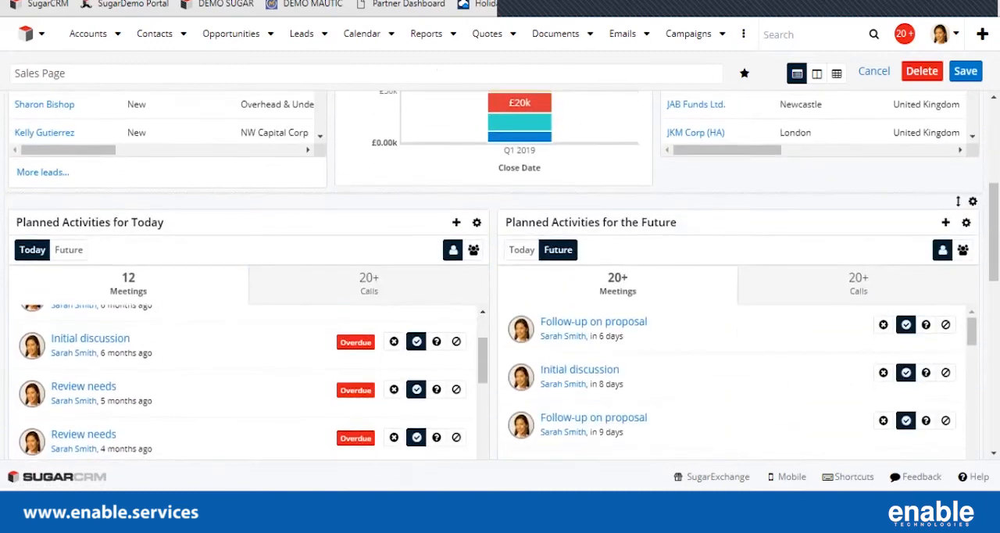
{"action": "scroll", "coordinate": [491, 258], "scroll_direction": "up", "scroll_amount": 5}
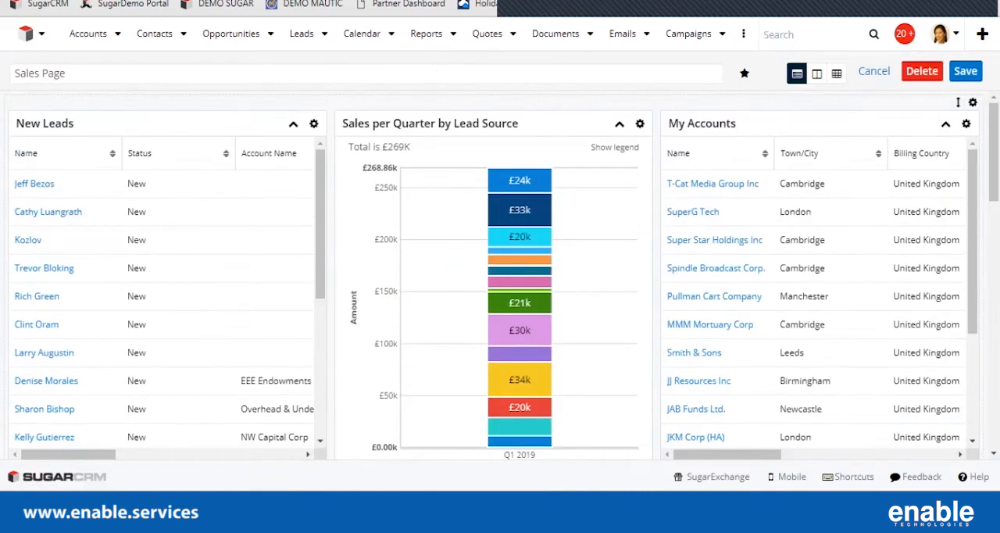
{"action": "left_click", "coordinate": [874, 71]}
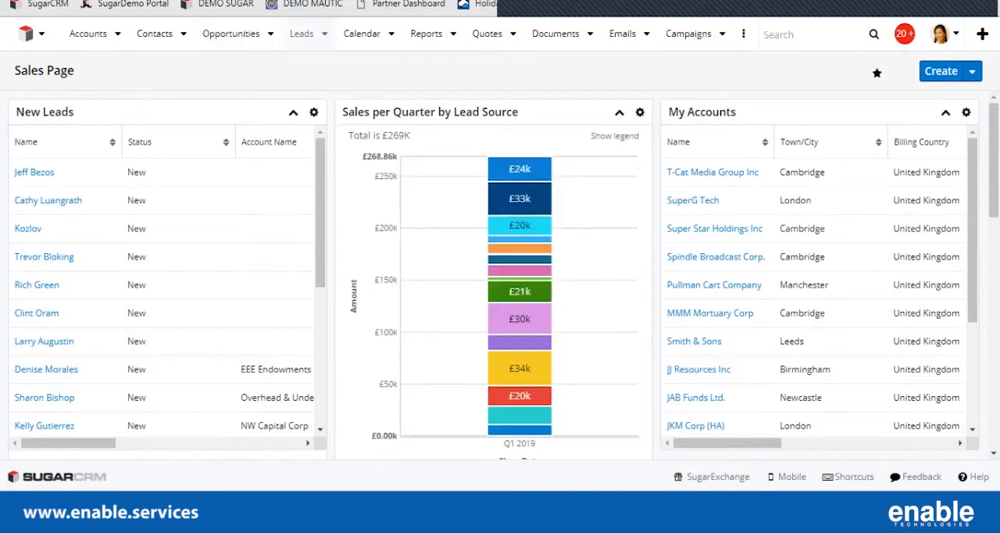
Open the Elon Musk lead record and look over its Leads Record Dashboard.
{"action": "left_click", "coordinate": [323, 34]}
{"action": "left_click", "coordinate": [312, 196]}
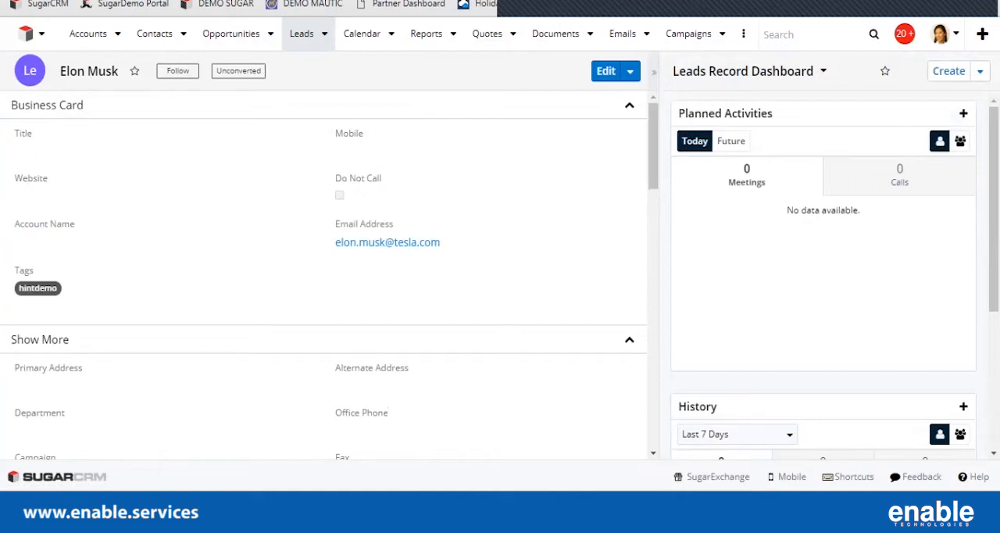
{"action": "scroll", "coordinate": [823, 279], "scroll_direction": "down", "scroll_amount": 3}
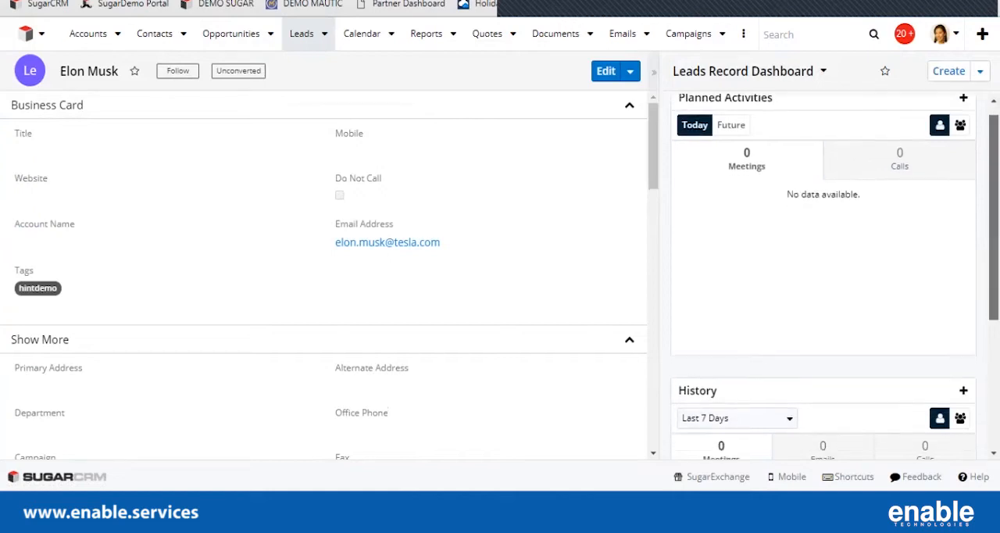
{"action": "scroll", "coordinate": [822, 279], "scroll_direction": "up", "scroll_amount": 3}
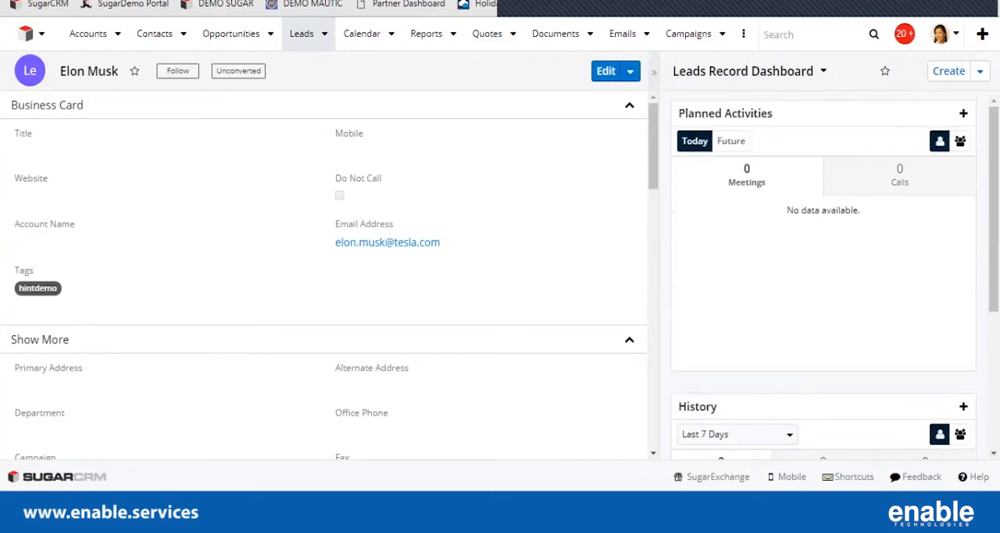
Create a new lead record dashboard titled "My Panel" and add a one-column row to it.
{"action": "left_click", "coordinate": [980, 71]}
{"action": "left_click", "coordinate": [899, 100]}
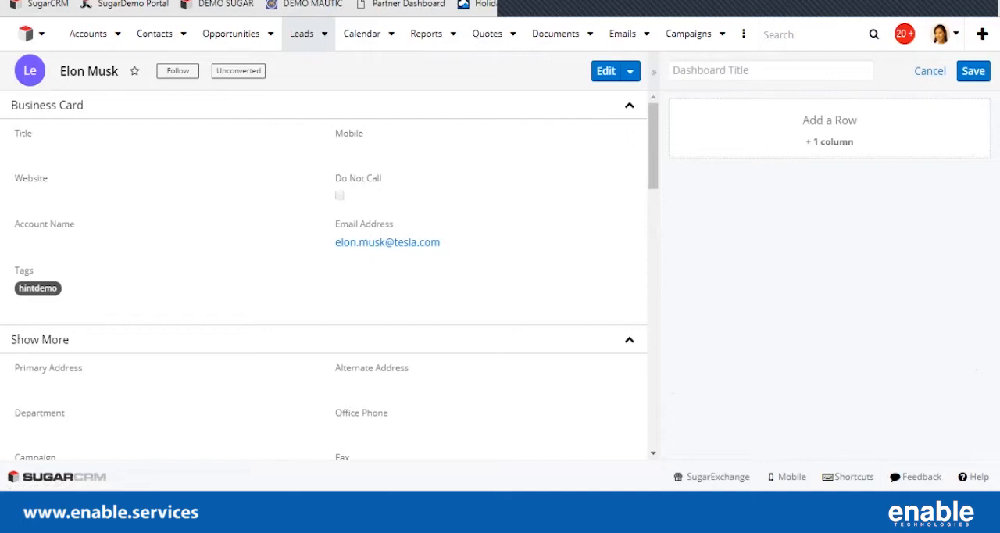
{"action": "type", "text": "My "}
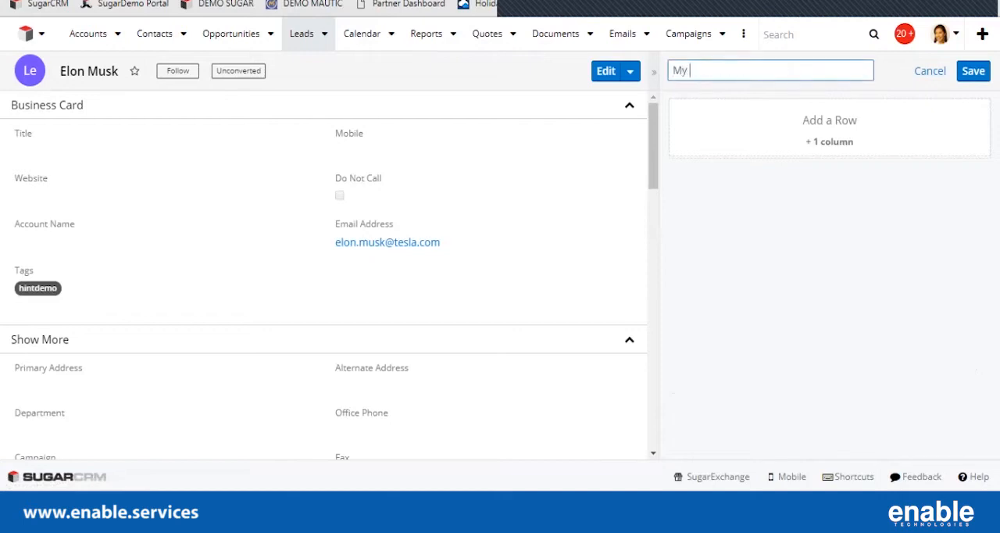
{"action": "type", "text": "Panel"}
{"action": "left_click", "coordinate": [829, 142]}
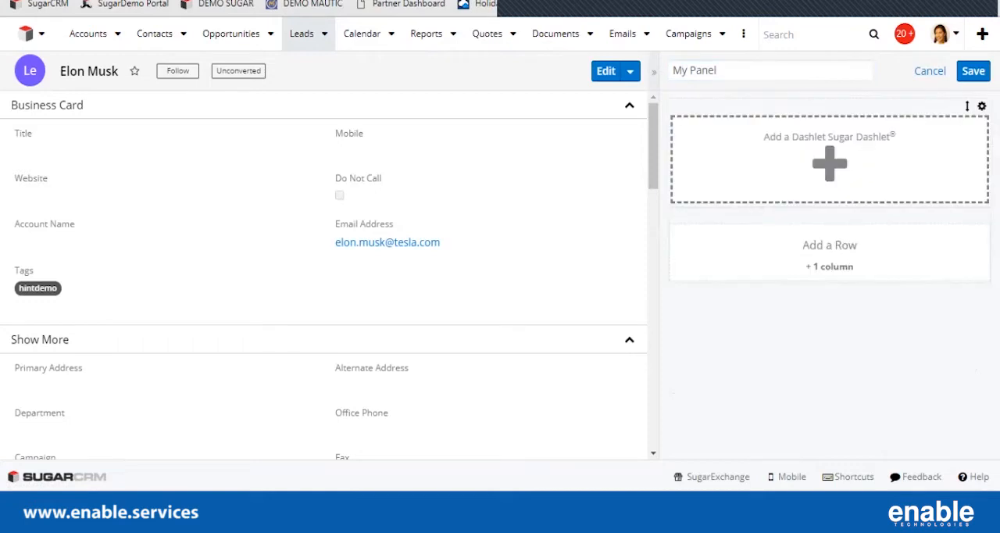
Add a ListView dashlet to the new row of My Panel.
{"action": "left_click", "coordinate": [830, 164]}
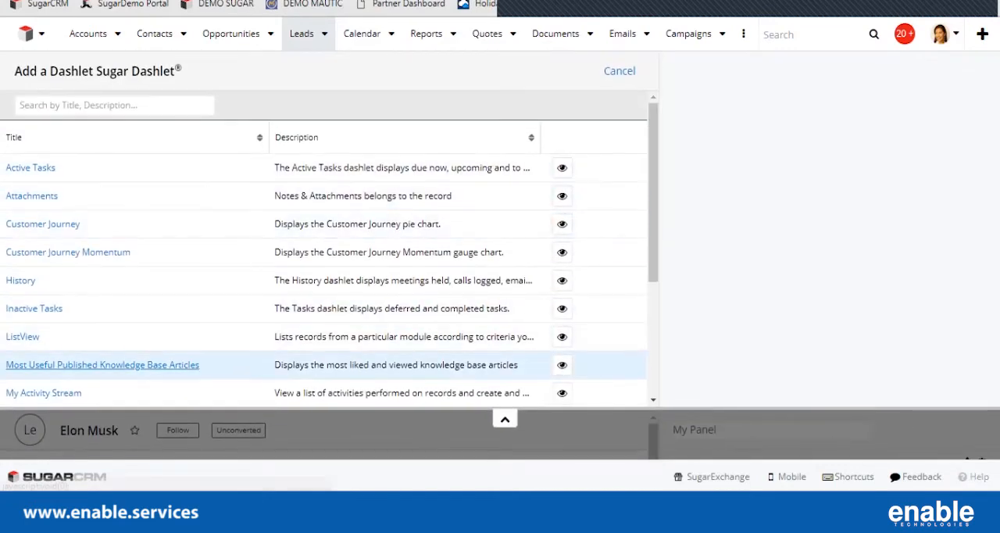
{"action": "scroll", "coordinate": [324, 273], "scroll_direction": "down", "scroll_amount": 5}
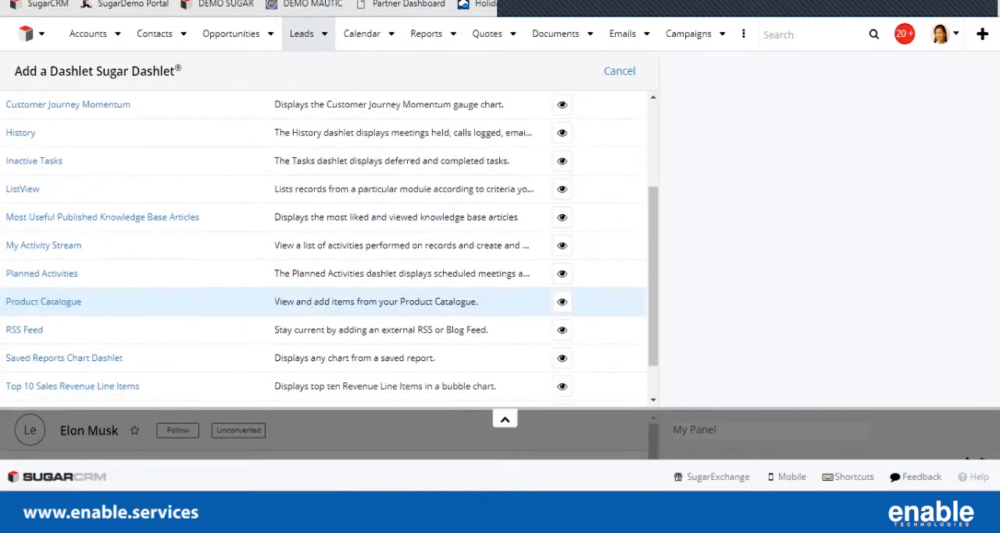
{"action": "scroll", "coordinate": [324, 274], "scroll_direction": "up", "scroll_amount": 4}
{"action": "scroll", "coordinate": [324, 312], "scroll_direction": "up", "scroll_amount": 1}
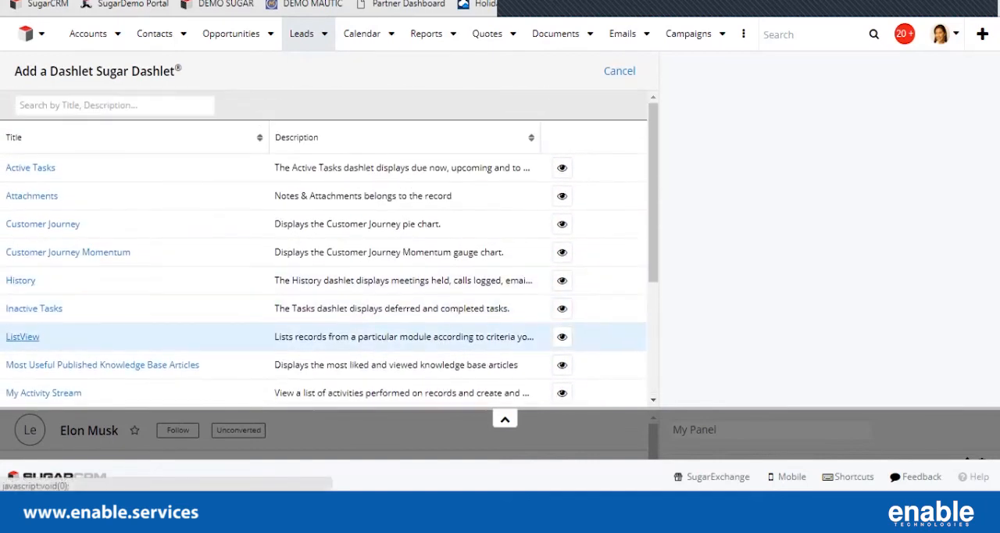
{"action": "left_click", "coordinate": [23, 337]}
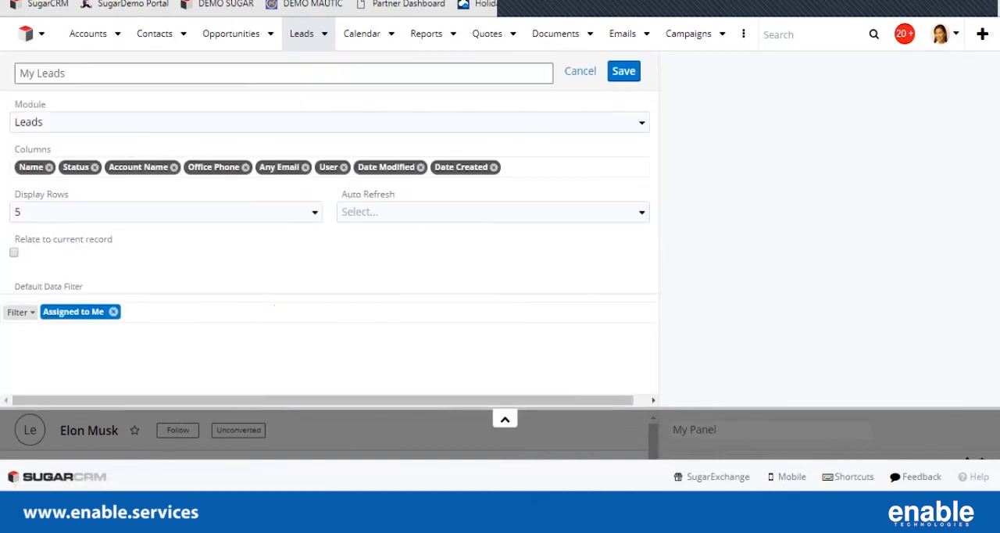
Set the list view dashlet's module to Calls and relate it to the current record.
{"action": "left_click_drag", "start_coordinate": [25, 239], "coordinate": [115, 239]}
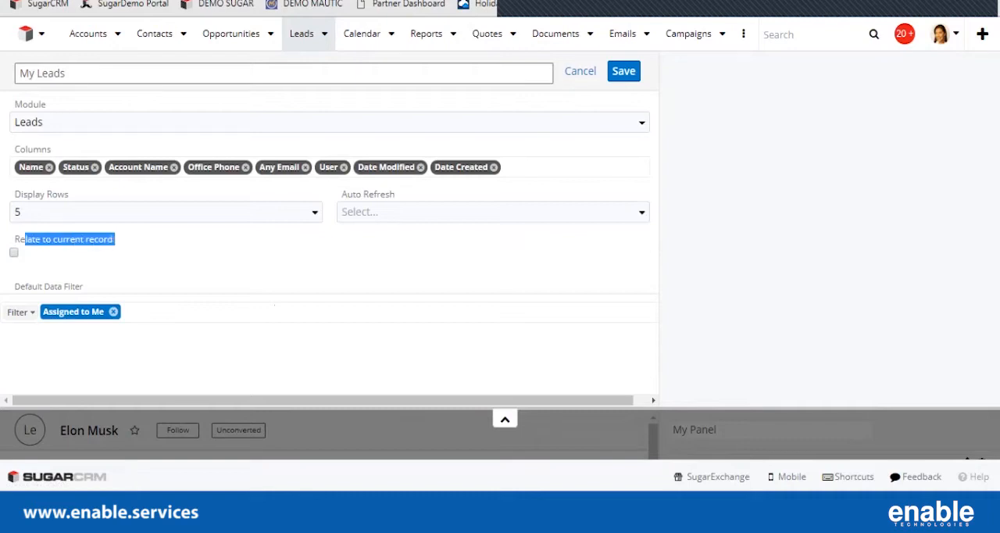
{"action": "left_click", "coordinate": [70, 122]}
{"action": "left_click", "coordinate": [63, 224]}
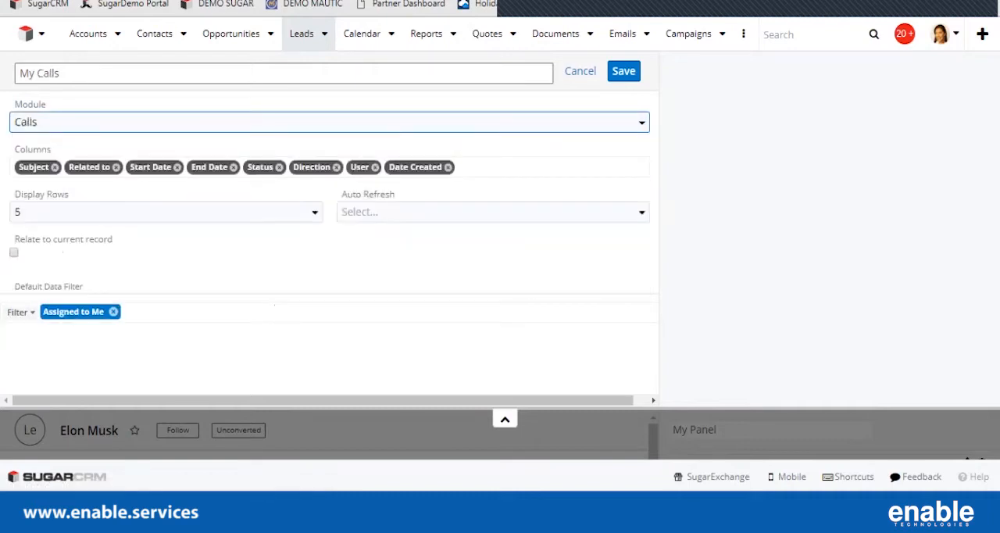
{"action": "left_click", "coordinate": [14, 252]}
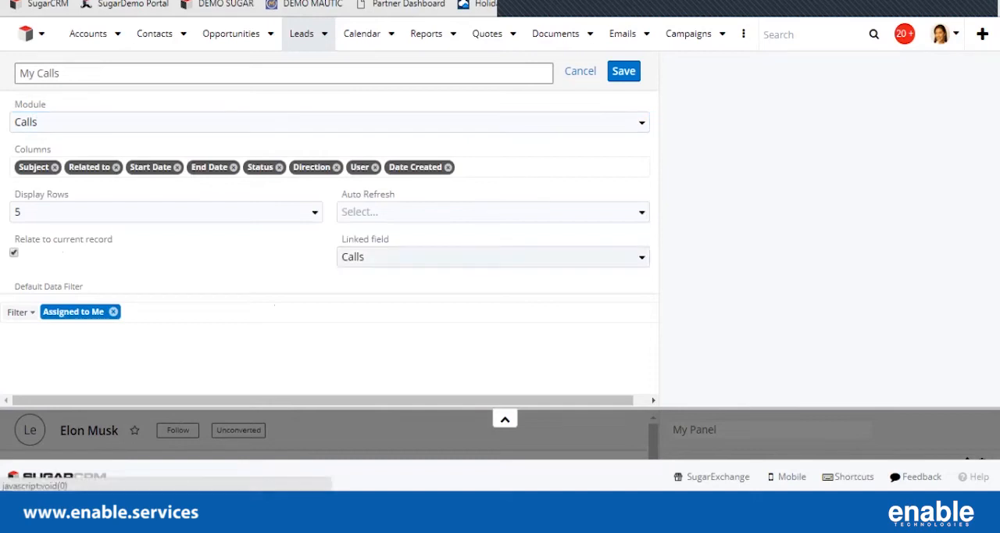
Set the dashlet to display 15 rows and auto refresh every 1 minute.
{"action": "left_click", "coordinate": [157, 211]}
{"action": "left_click", "coordinate": [149, 286]}
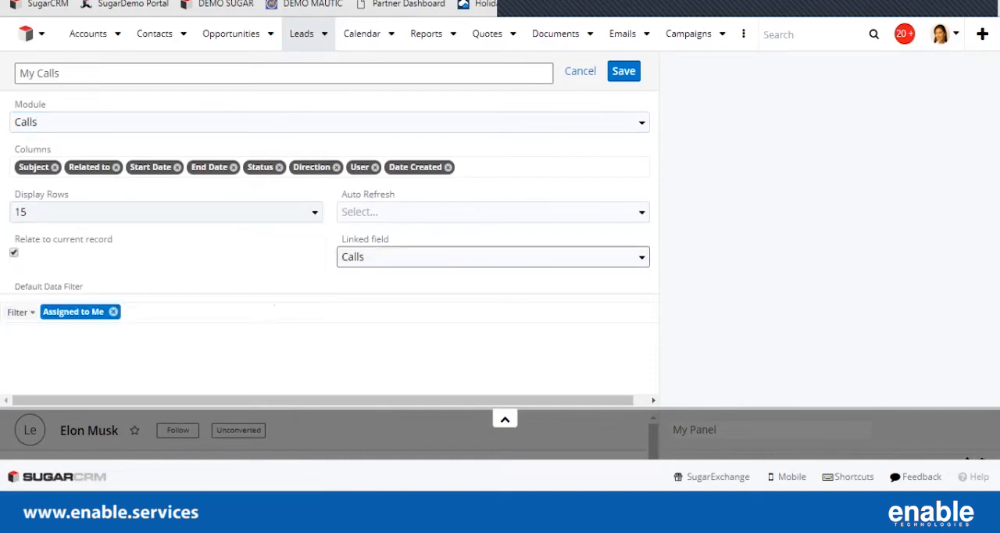
{"action": "left_click", "coordinate": [492, 211]}
{"action": "left_click", "coordinate": [390, 261]}
Rename the calls dashlet as "Scheduled Calls".
{"action": "double_click", "coordinate": [28, 73]}
{"action": "type", "text": "Scheudled"}
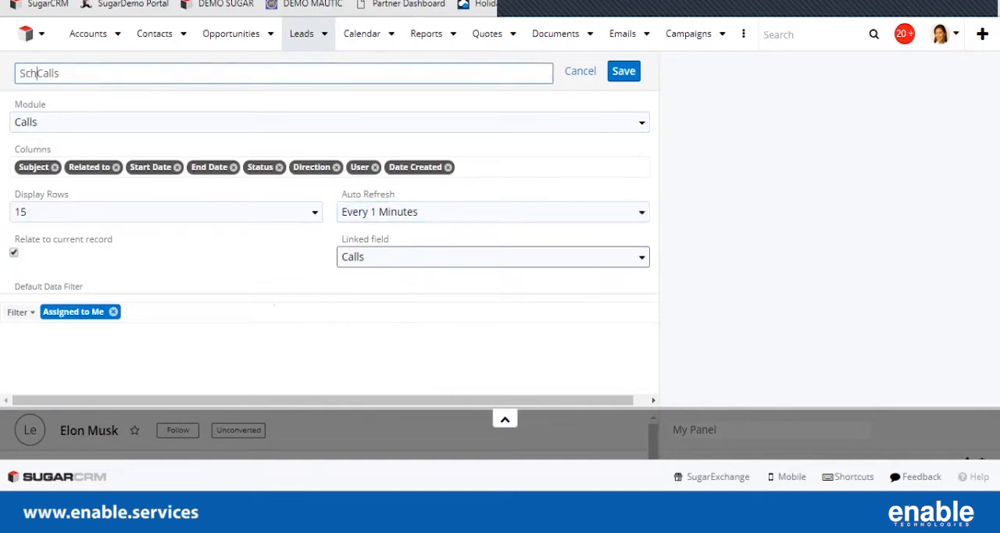
{"action": "key", "text": "BackSpace"}
{"action": "key", "text": "BackSpace"}
{"action": "key", "text": "BackSpace"}
{"action": "key", "text": "BackSpace"}
{"action": "key", "text": "BackSpace"}
{"action": "type", "text": "duled"}
Replace the Assigned to Me filter with a new filter where Status is any of Scheduled.
{"action": "left_click", "coordinate": [113, 312]}
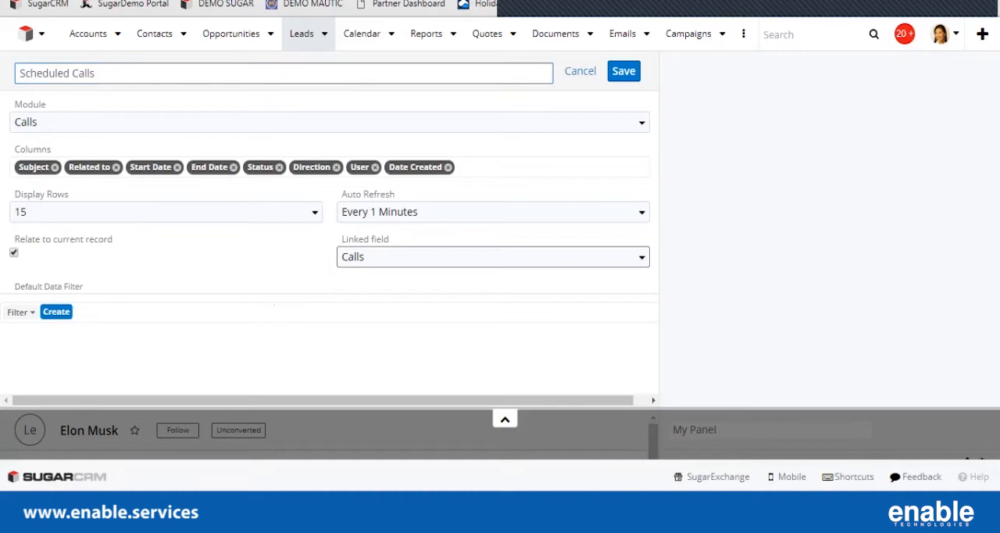
{"action": "left_click", "coordinate": [57, 311]}
{"action": "left_click", "coordinate": [102, 316]}
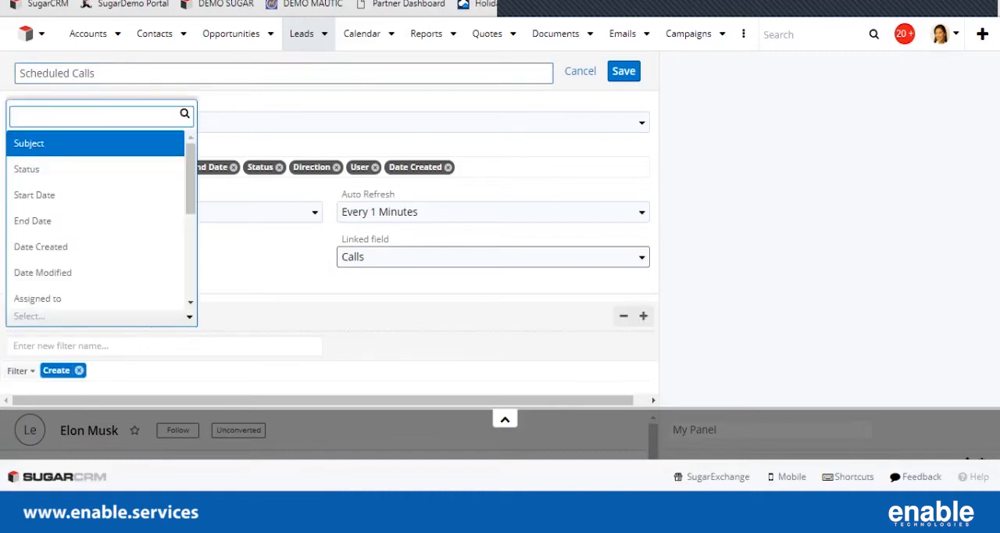
{"action": "type", "text": "stat"}
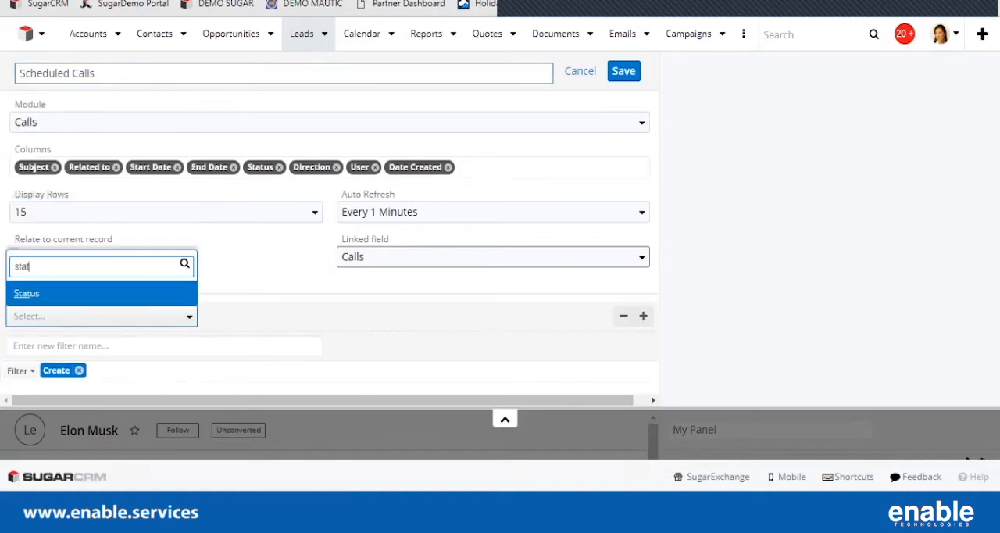
{"action": "key", "text": "Return"}
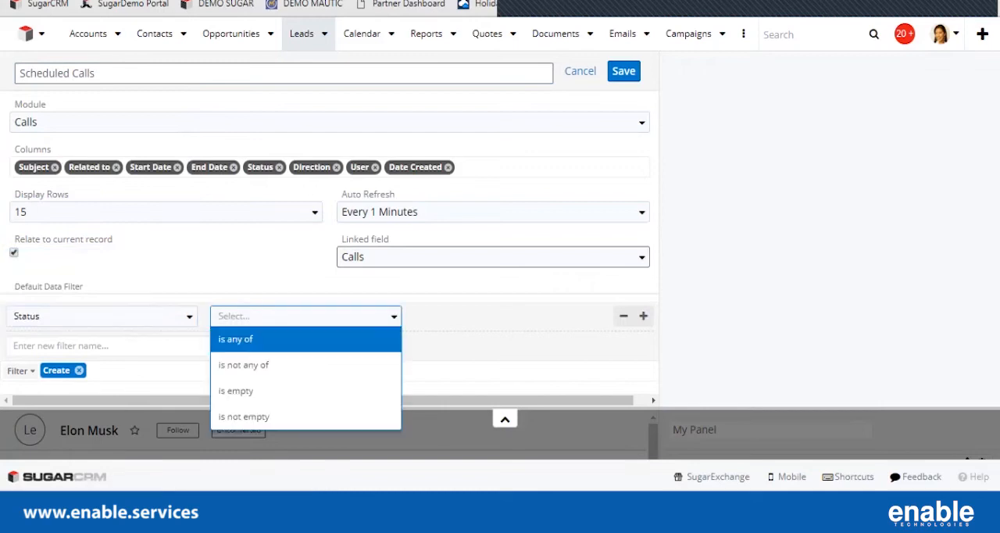
{"action": "key", "text": "Return"}
{"action": "key", "text": "Return"}
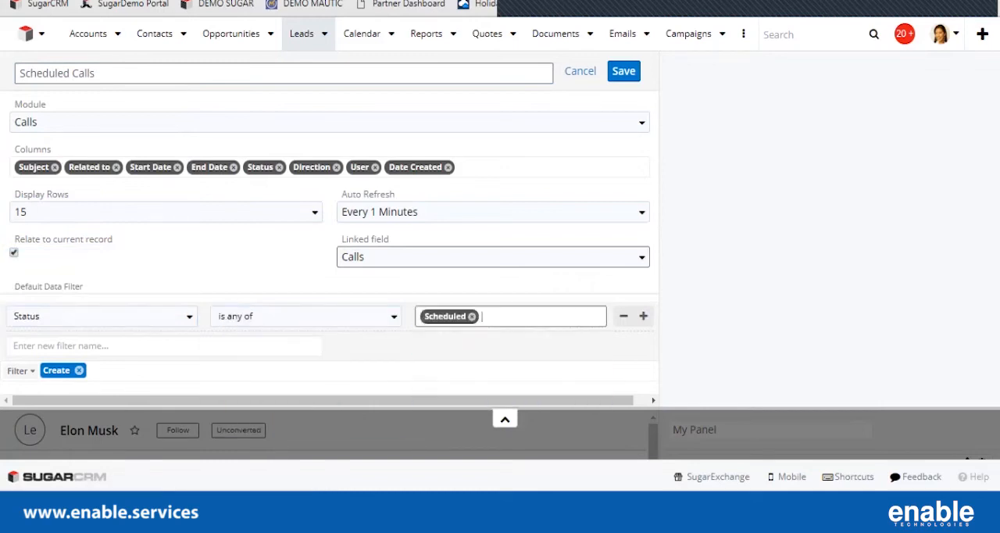
Add a filter condition where Assigned to is any of the sales user, and save the dashlet and the My Panel dashboard.
{"action": "left_click", "coordinate": [643, 316]}
{"action": "left_click", "coordinate": [100, 345]}
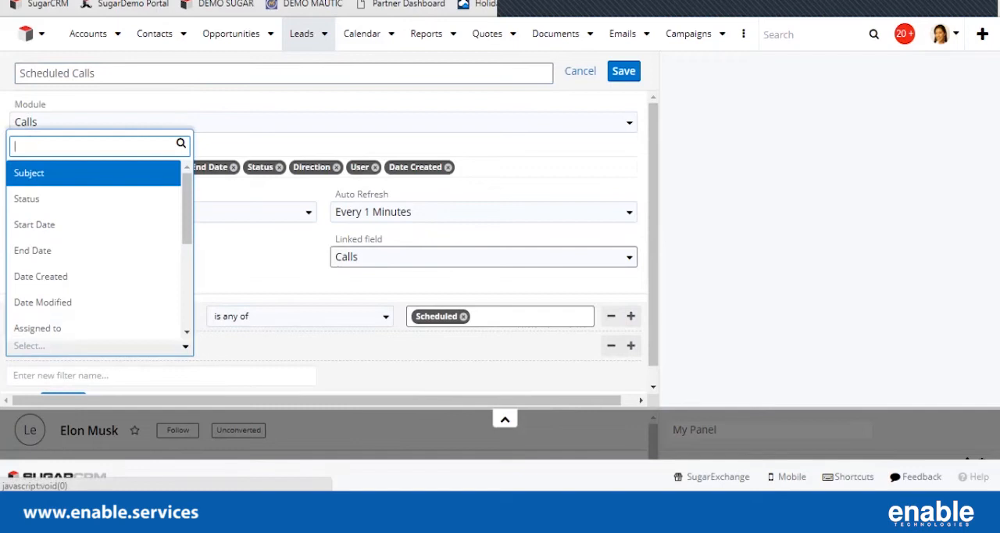
{"action": "type", "text": "ass"}
{"action": "key", "text": "Return"}
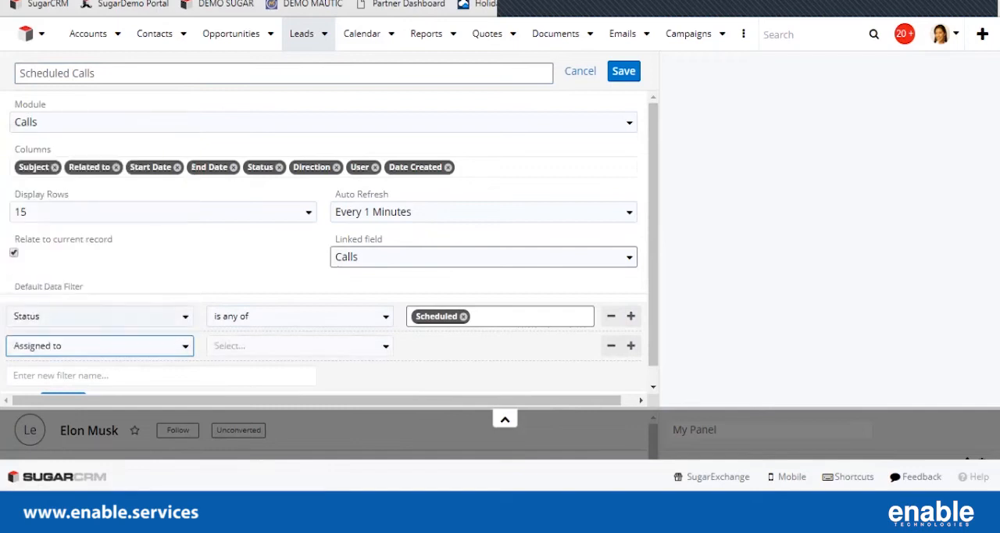
{"action": "key", "text": "Return"}
{"action": "type", "text": "sara"}
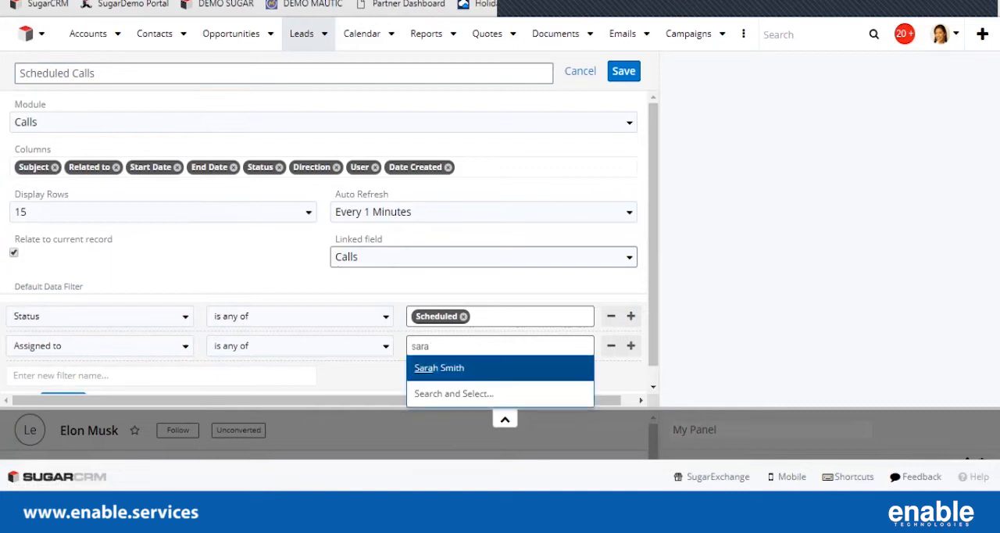
{"action": "key", "text": "Return"}
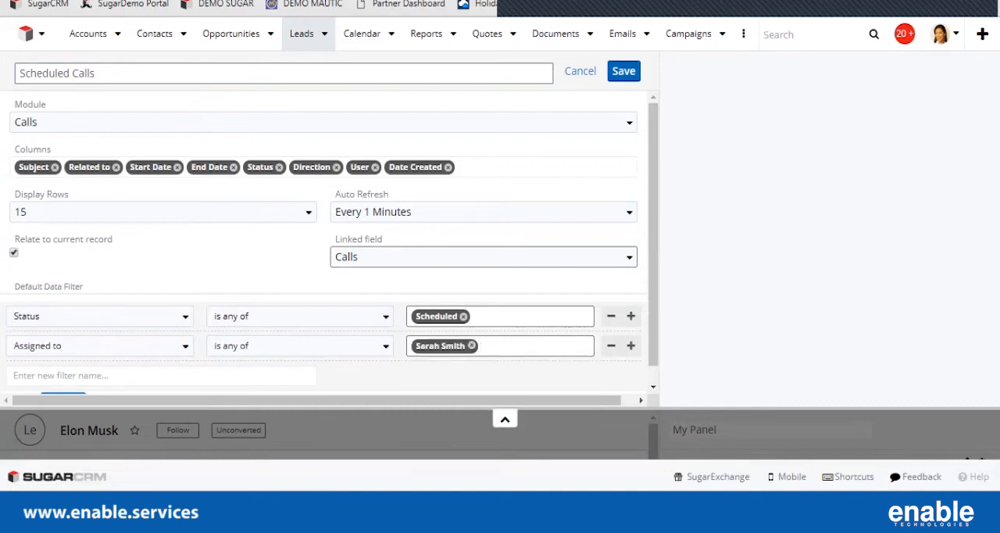
{"action": "left_click", "coordinate": [623, 71]}
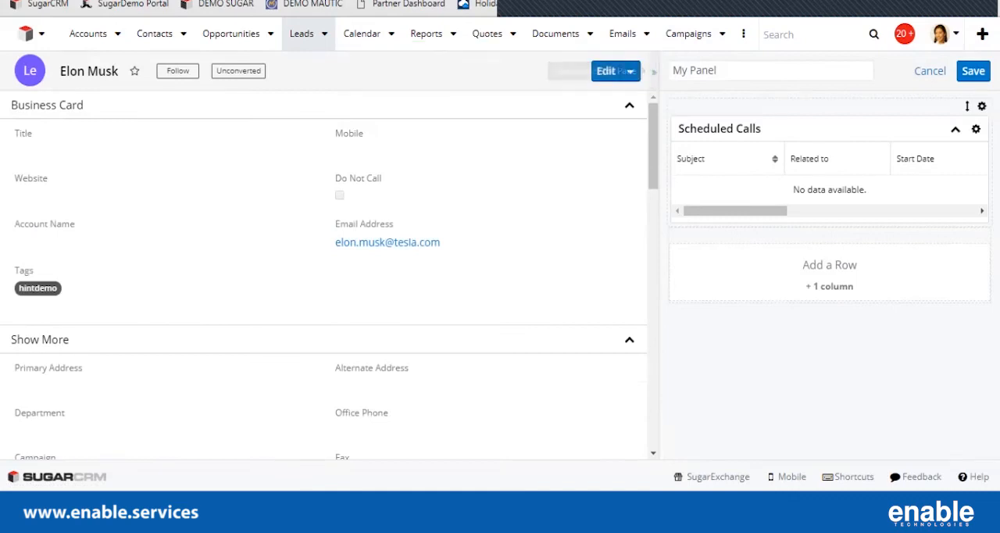
{"action": "left_click", "coordinate": [972, 70]}
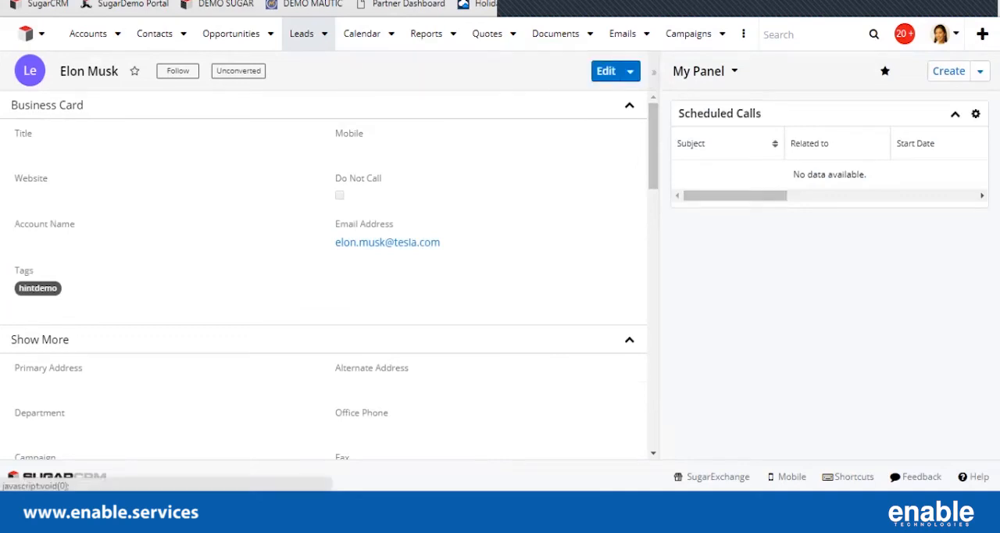
{"action": "left_click", "coordinate": [734, 71]}
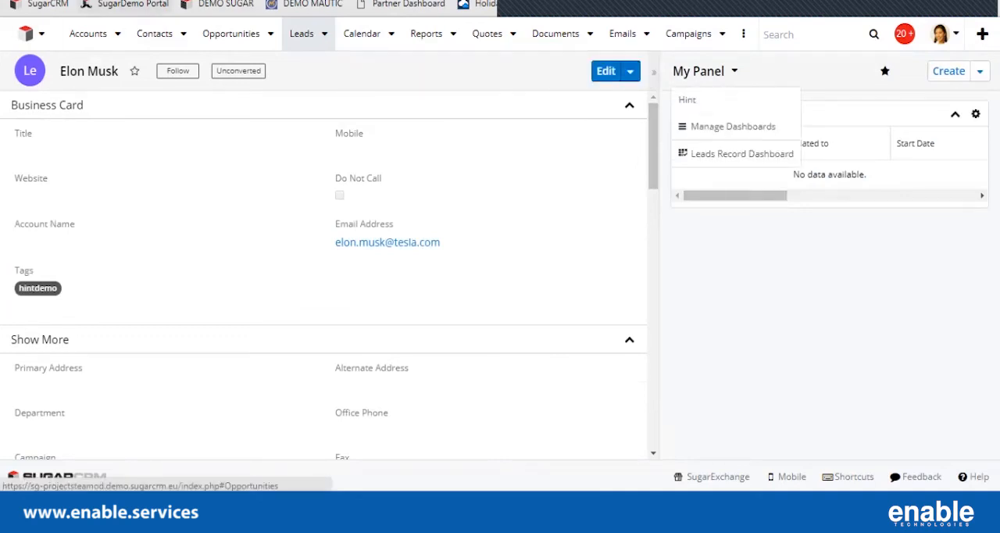
{"action": "left_click", "coordinate": [42, 34]}
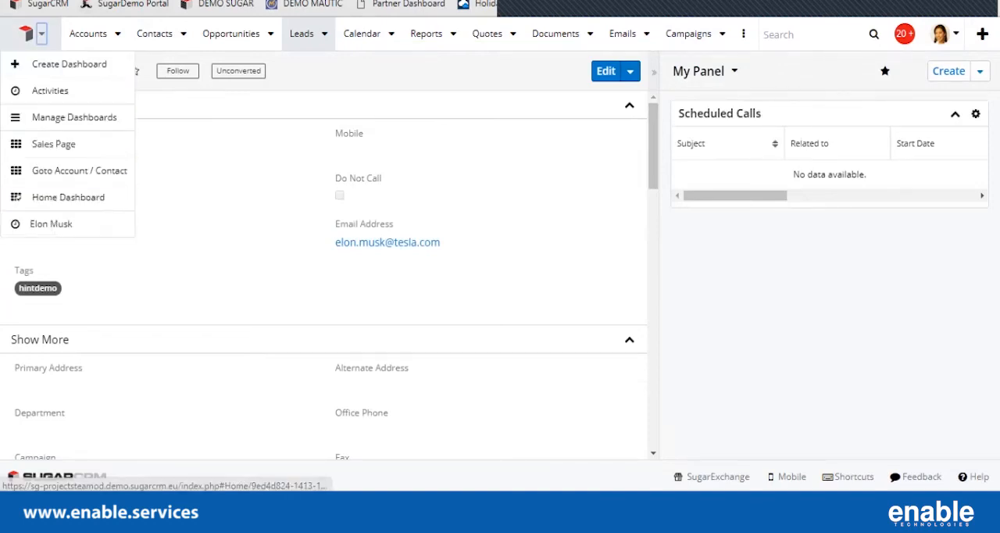
{"action": "left_click", "coordinate": [734, 71]}
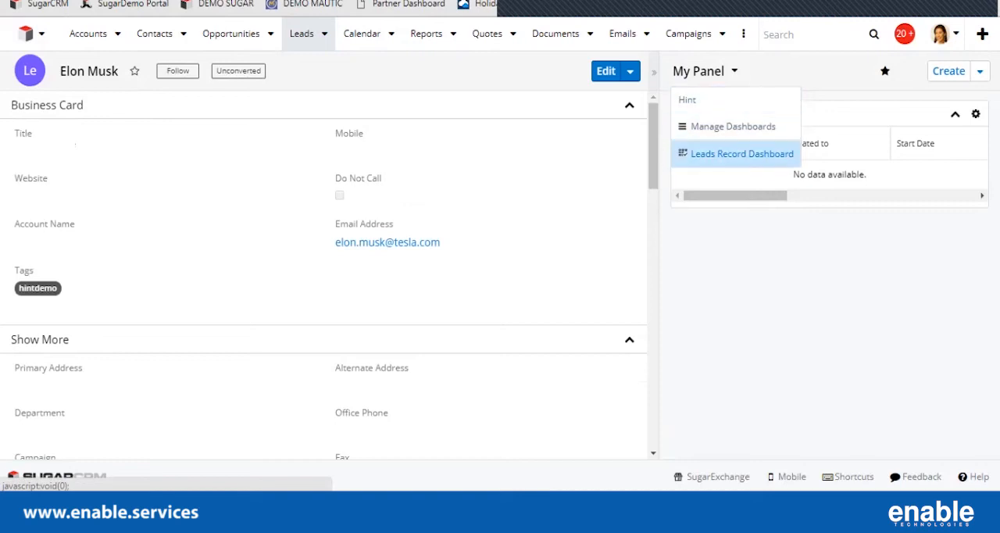
{"action": "left_click", "coordinate": [735, 71]}
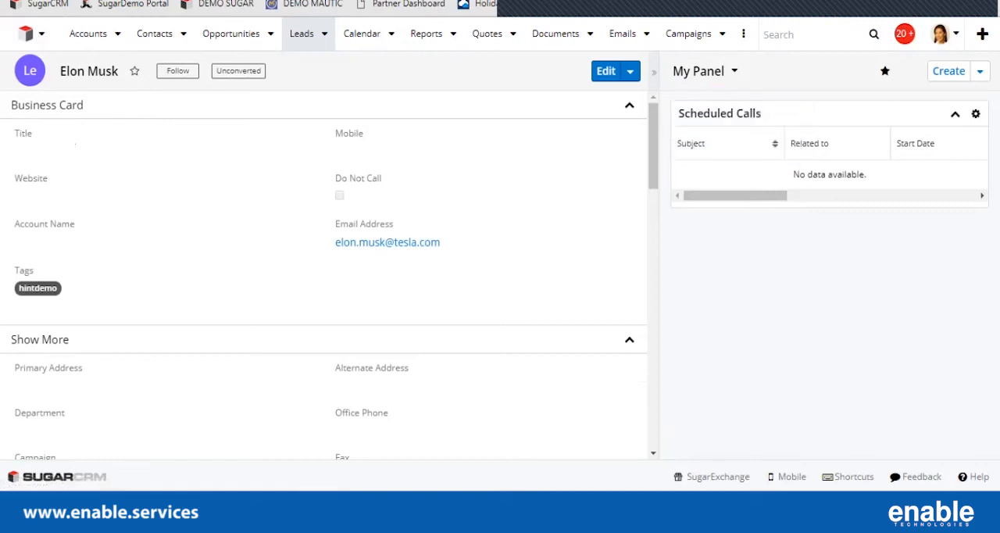
Collapse the Show More and Hint sections of the lead record to reach the Calls subpanel.
{"action": "left_click", "coordinate": [630, 340]}
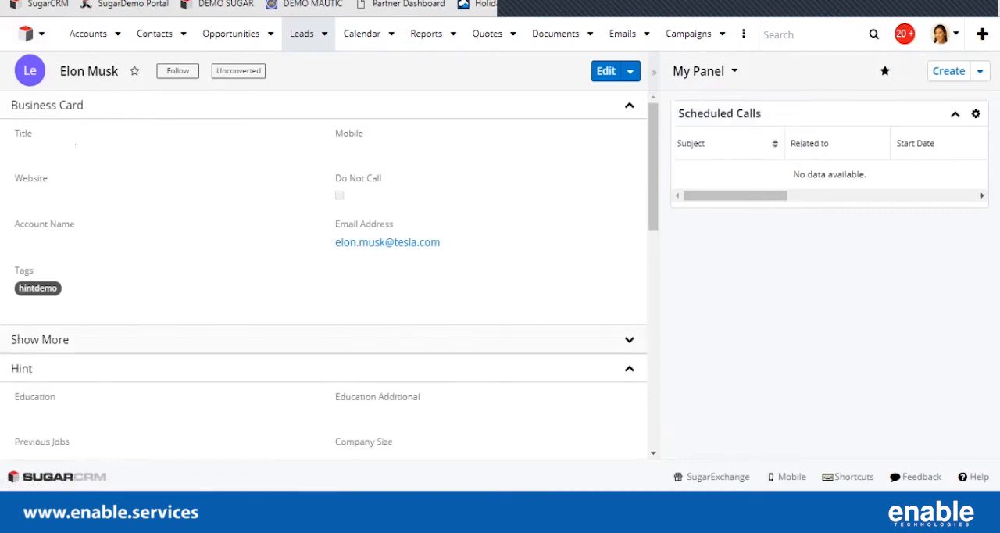
{"action": "left_click", "coordinate": [630, 368]}
{"action": "left_click_drag", "start_coordinate": [653, 274], "coordinate": [653, 296]}
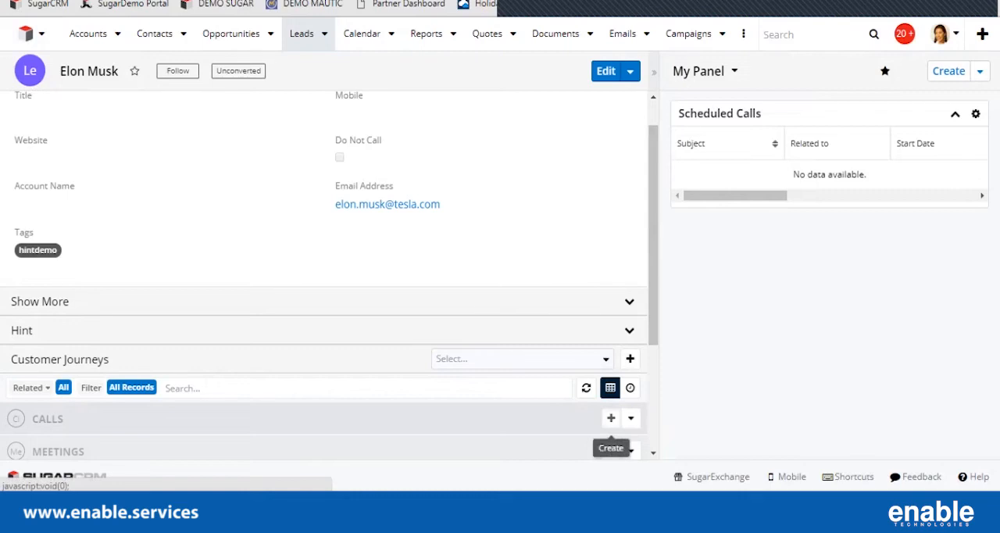
Create a scheduled call "Test Call" for the lead starting 2019-01-25, save it, and reload the record to update the dashlet.
{"action": "left_click", "coordinate": [611, 418]}
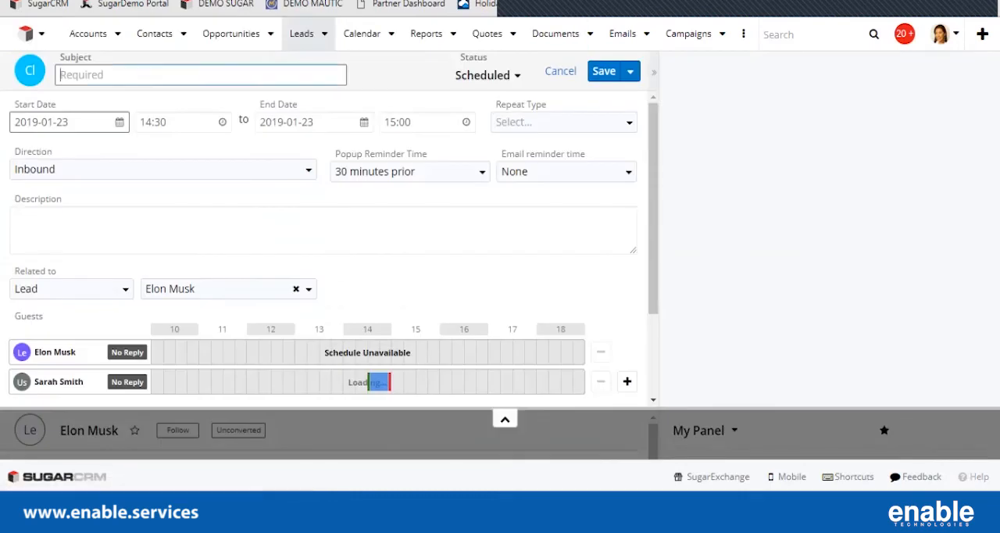
{"action": "type", "text": "Test Call"}
{"action": "left_click", "coordinate": [111, 123]}
{"action": "left_click", "coordinate": [134, 250]}
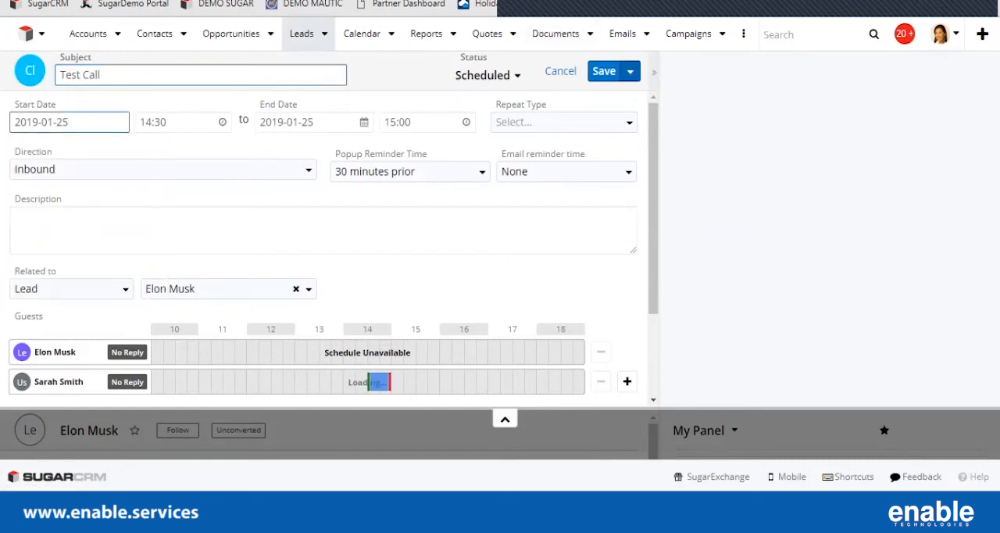
{"action": "left_click", "coordinate": [604, 71]}
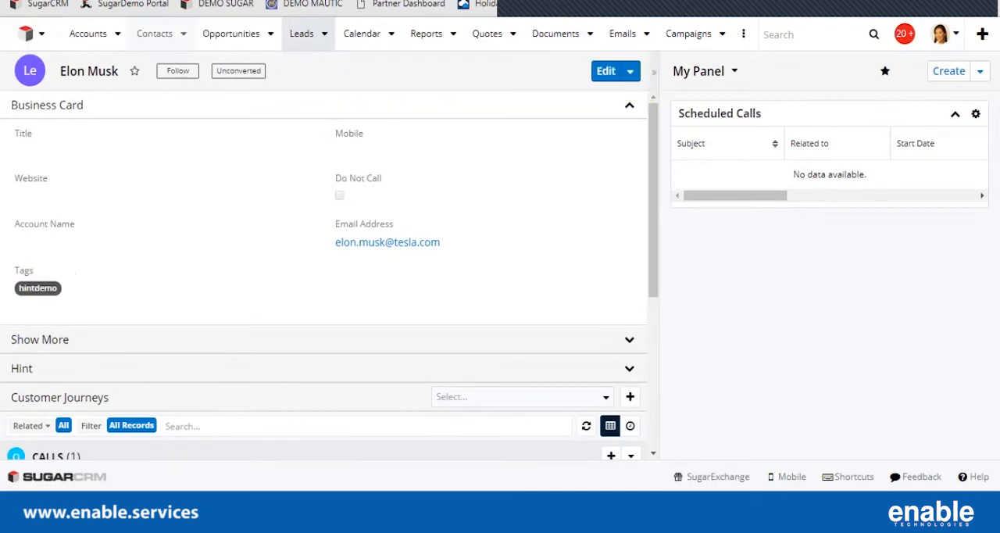
{"action": "key", "text": "F5"}
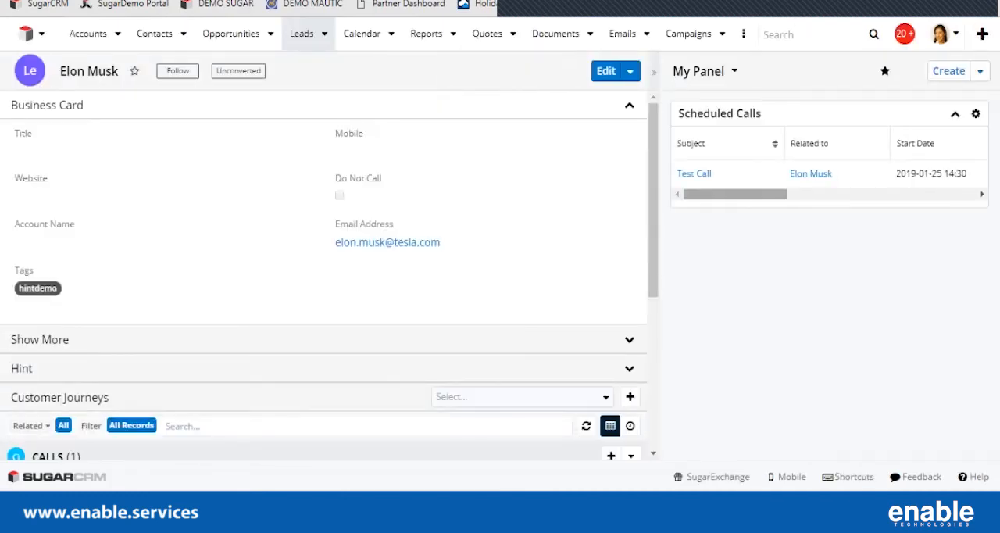
{"action": "mouse_move", "coordinate": [735, 194]}
{"action": "left_mouse_down"}
{"action": "mouse_move", "coordinate": [865, 194]}
{"action": "mouse_move", "coordinate": [735, 194]}
{"action": "left_mouse_up"}
Close the Test Call in the Calls subpanel, refresh the Scheduled Calls dashlet, and collapse the subpanel.
{"action": "scroll", "coordinate": [638, 387], "scroll_direction": "down", "scroll_amount": 3}
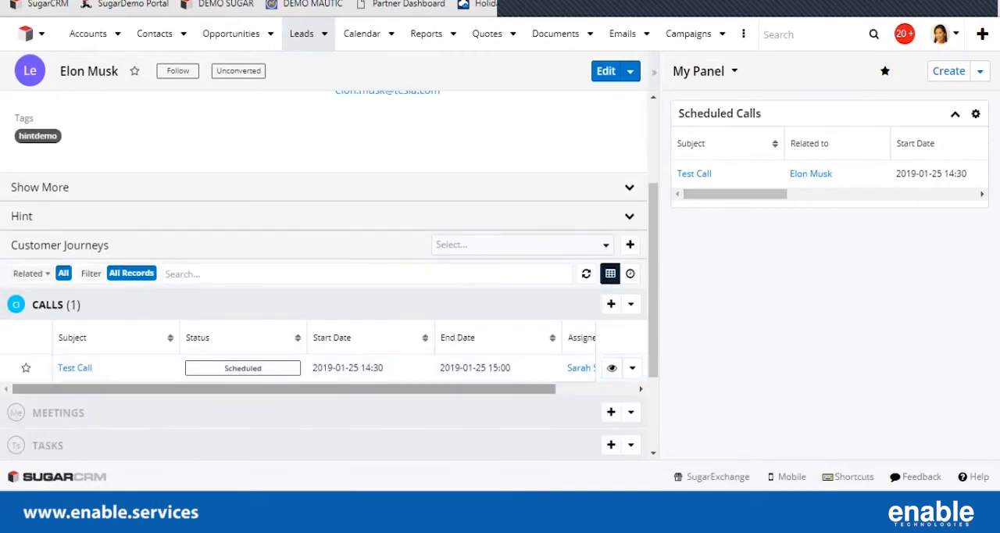
{"action": "left_click", "coordinate": [632, 367]}
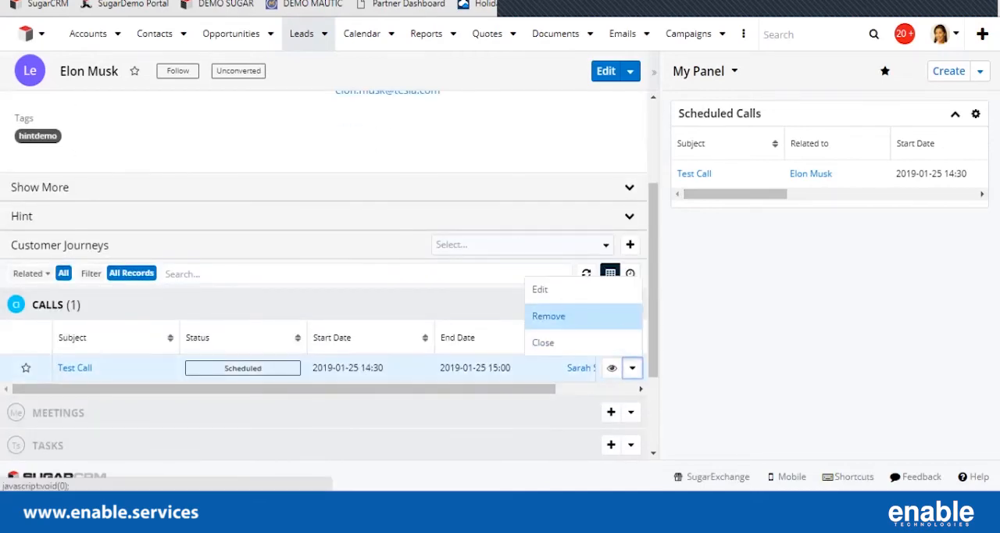
{"action": "left_click", "coordinate": [547, 342]}
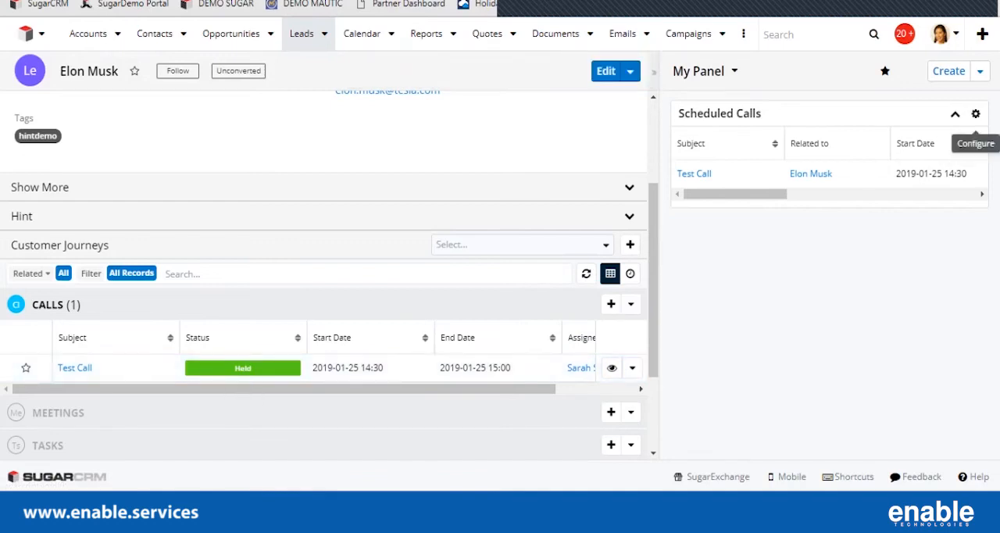
{"action": "left_click", "coordinate": [974, 114]}
{"action": "left_click", "coordinate": [891, 169]}
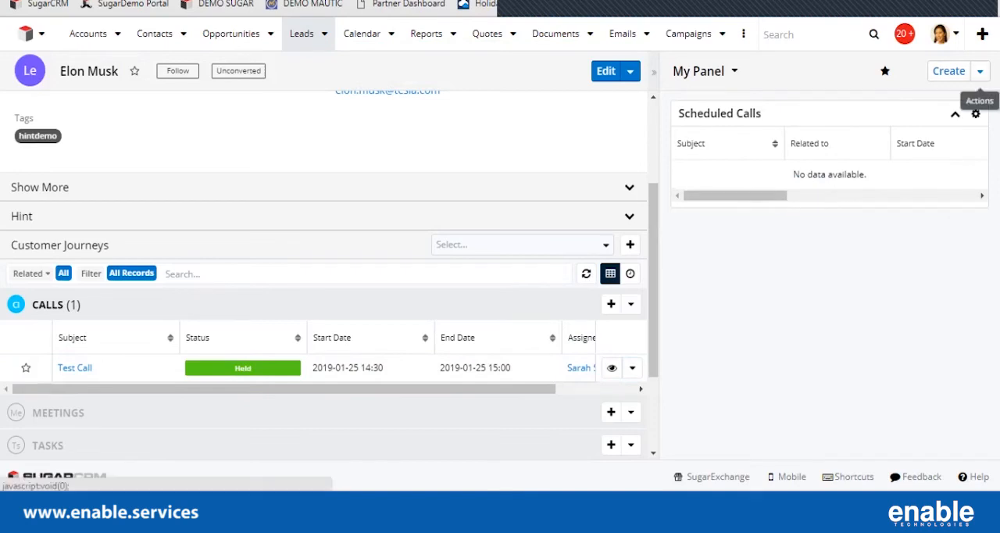
{"action": "left_click", "coordinate": [328, 304]}
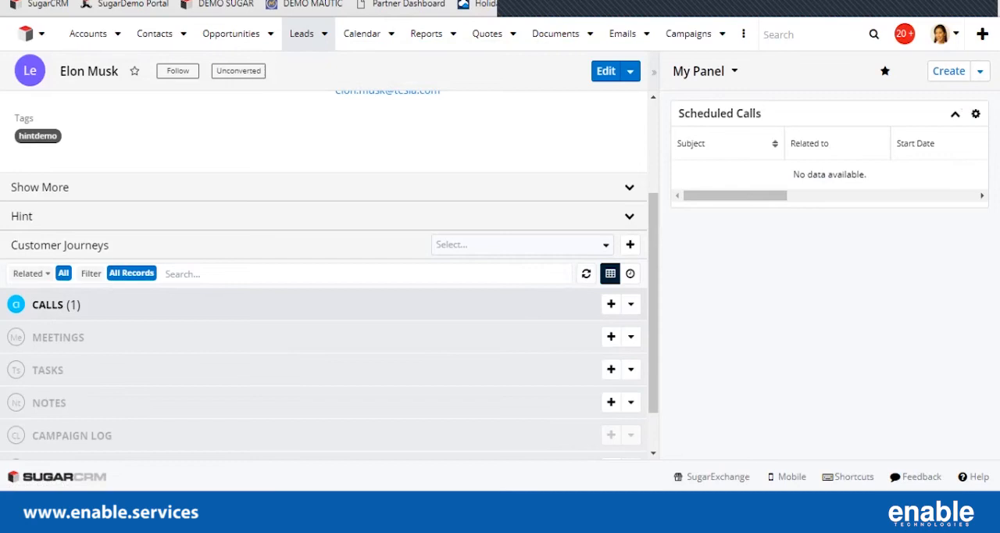
{"action": "scroll", "coordinate": [329, 304], "scroll_direction": "up", "scroll_amount": 4}
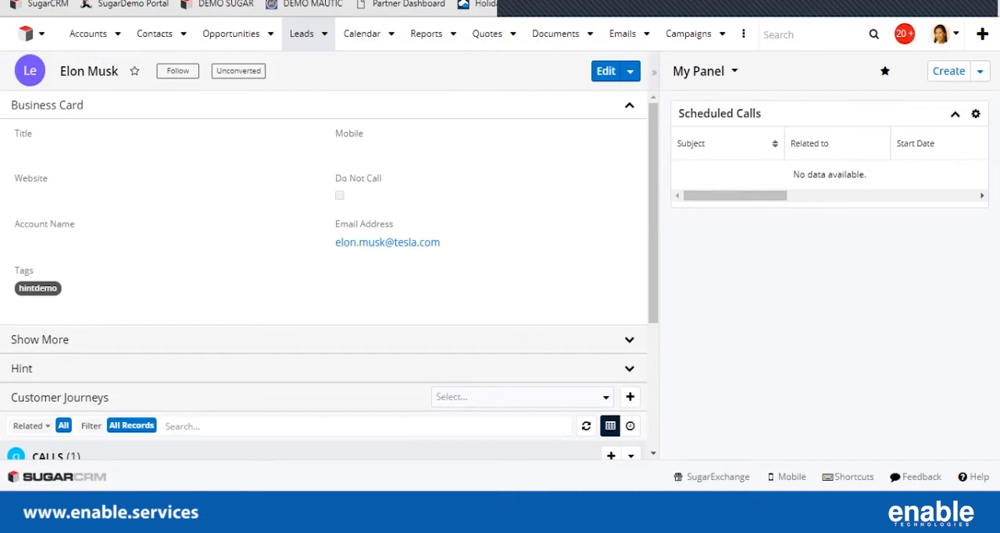
Examine the dashlet types offered for a new one-column row in My Panel, and discard the dashboard edit.
{"action": "left_click", "coordinate": [979, 71]}
{"action": "left_click", "coordinate": [886, 99]}
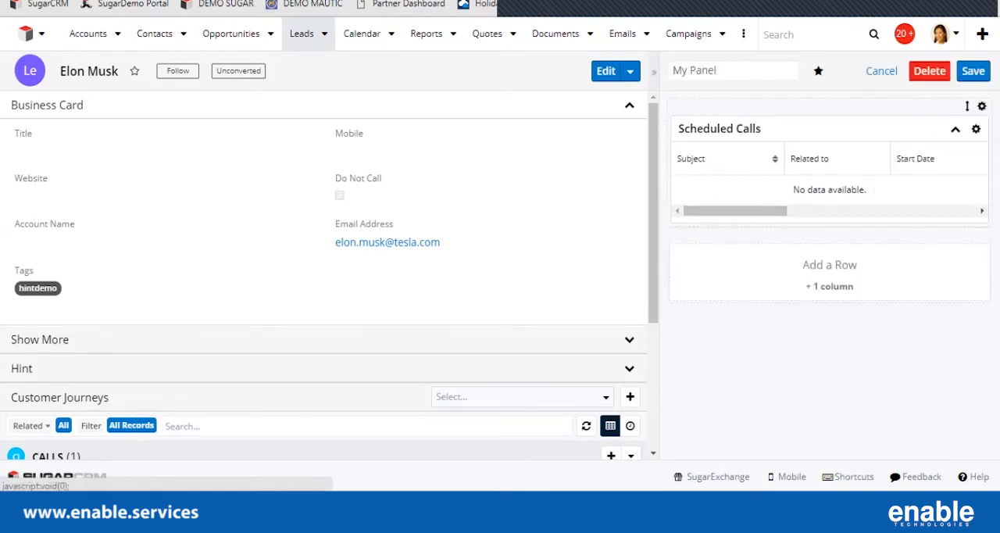
{"action": "left_click", "coordinate": [830, 287]}
{"action": "left_click", "coordinate": [829, 293]}
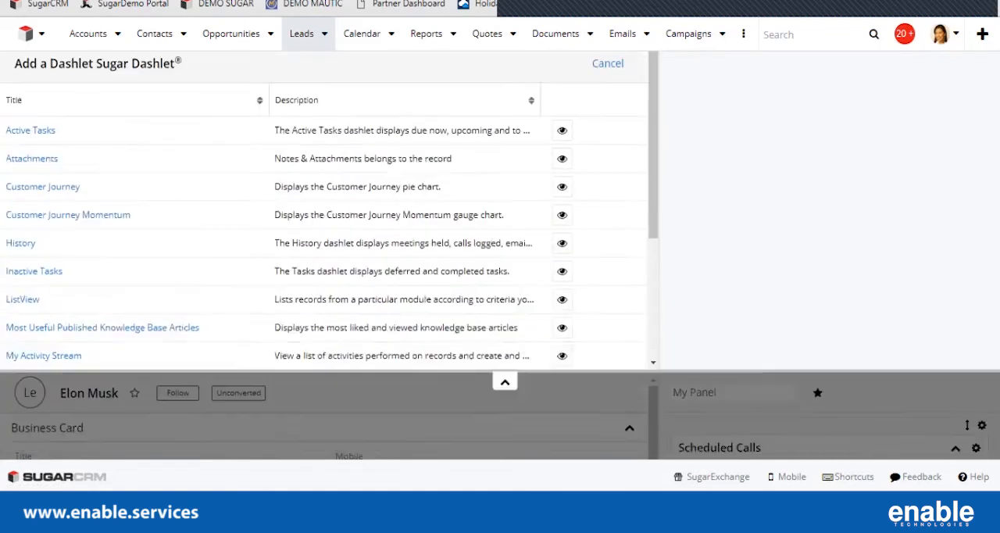
{"action": "scroll", "coordinate": [312, 279], "scroll_direction": "down", "scroll_amount": 3}
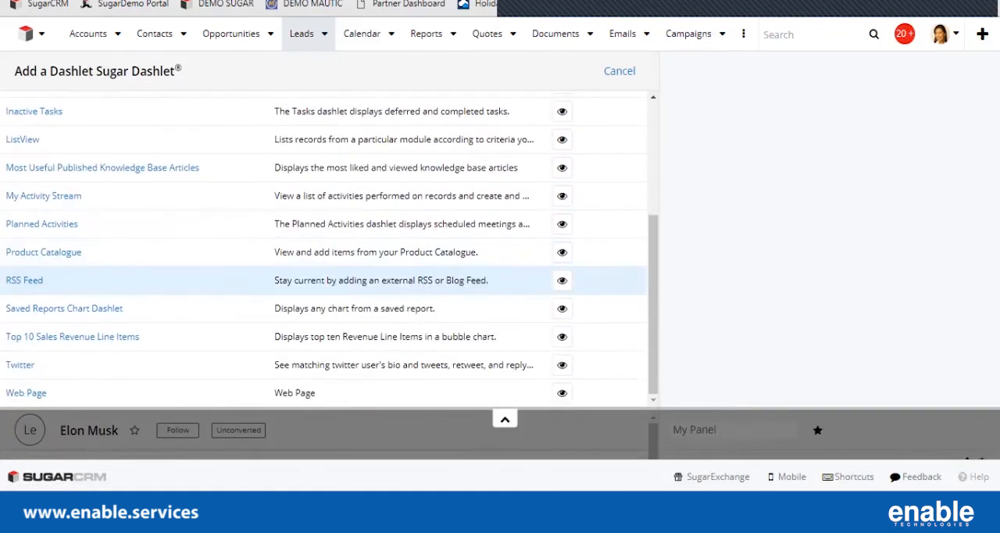
{"action": "scroll", "coordinate": [313, 279], "scroll_direction": "up", "scroll_amount": 5}
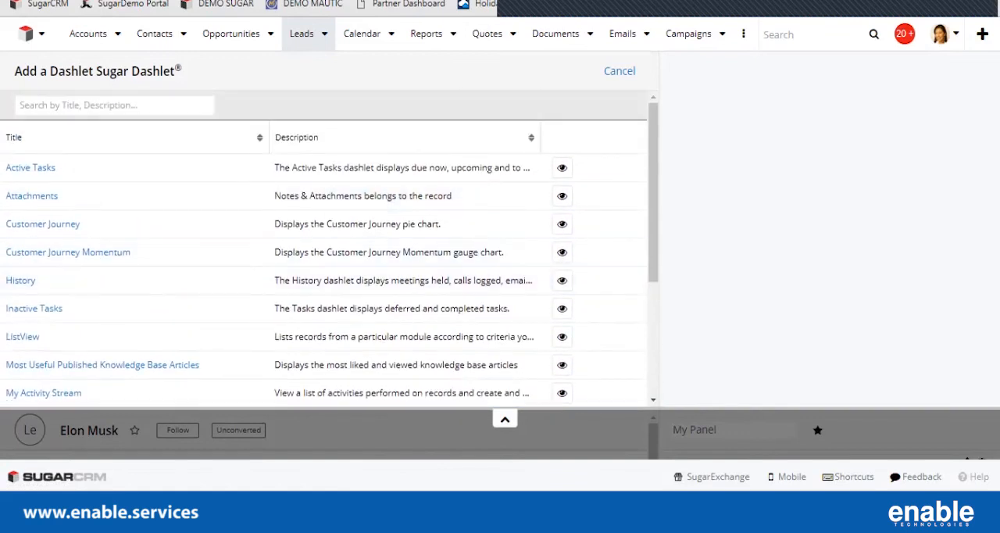
{"action": "left_click", "coordinate": [620, 70]}
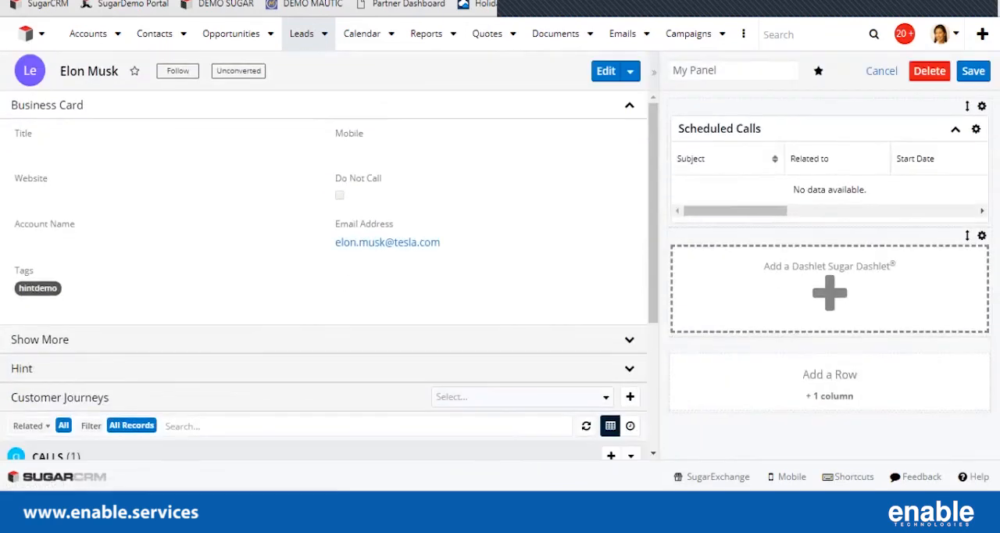
{"action": "left_click", "coordinate": [881, 70]}
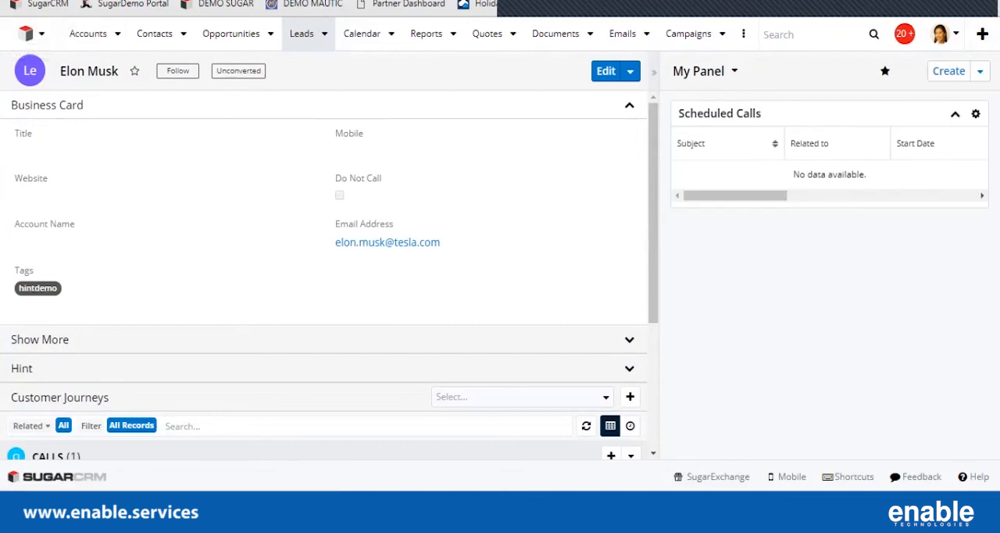
Open the Opportunities module's list view.
{"action": "left_click", "coordinate": [231, 34]}
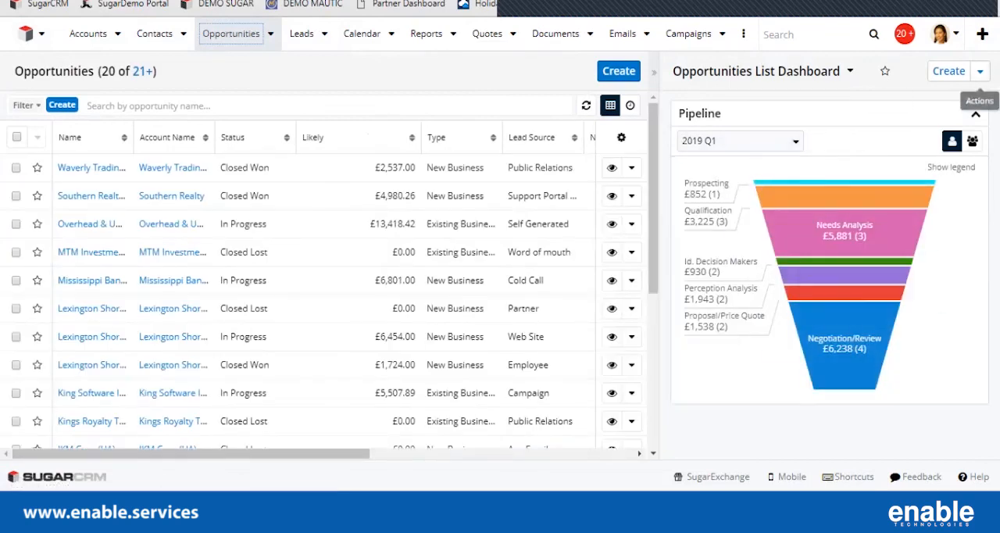
Try out a new opportunities list dashboard with a Forecast Pipeline Chart dashlet in one column, and discard it.
{"action": "left_click", "coordinate": [979, 71]}
{"action": "left_click", "coordinate": [948, 71]}
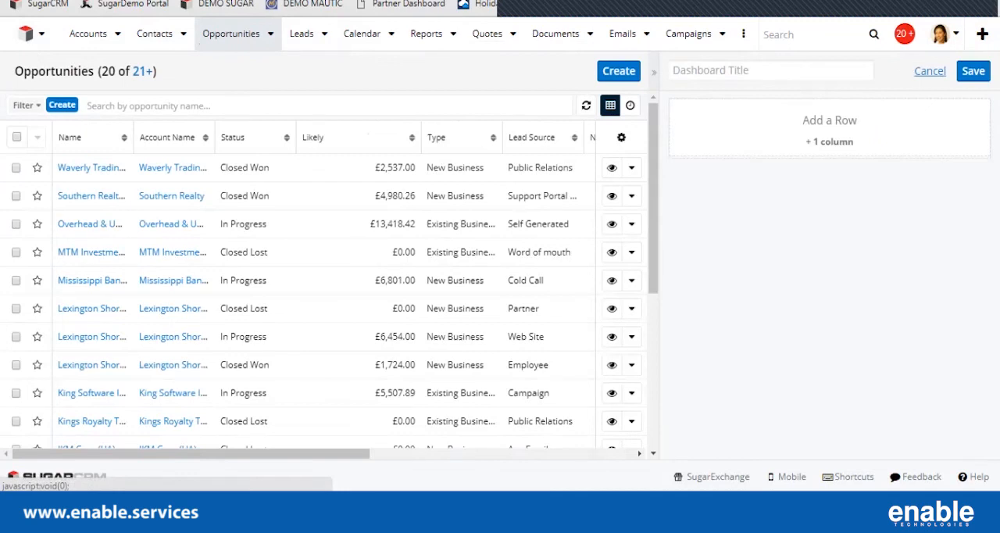
{"action": "left_click", "coordinate": [829, 141]}
{"action": "left_click", "coordinate": [830, 163]}
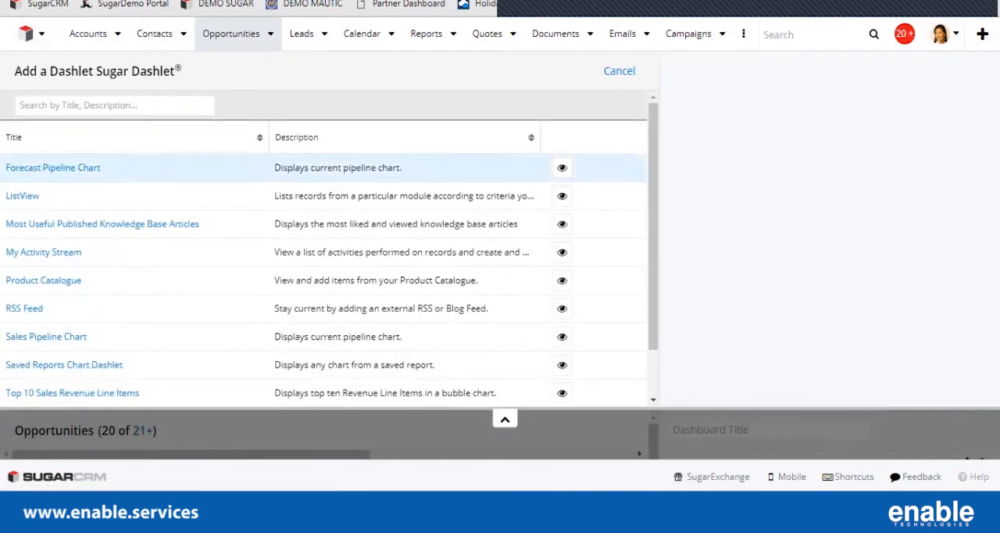
{"action": "left_click", "coordinate": [53, 168]}
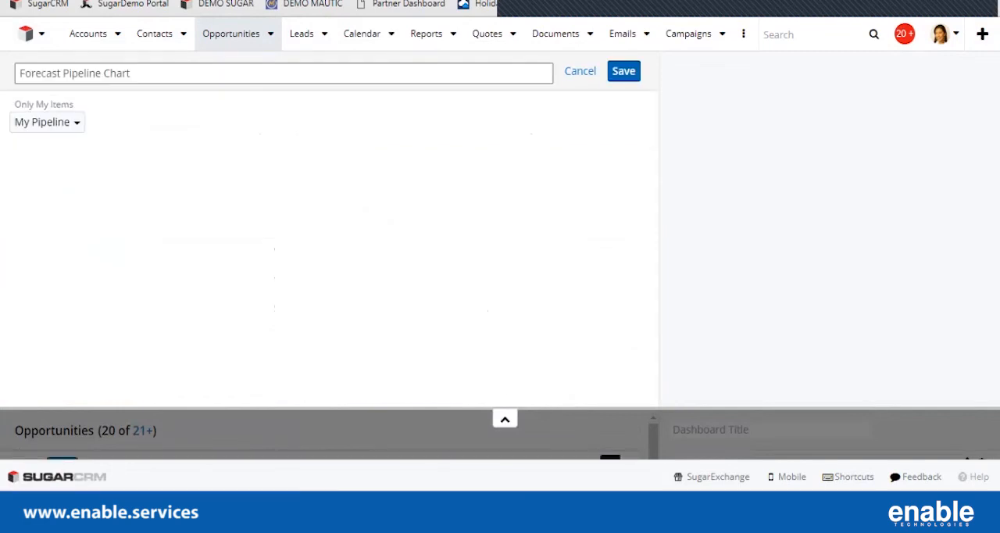
{"action": "left_click", "coordinate": [623, 71]}
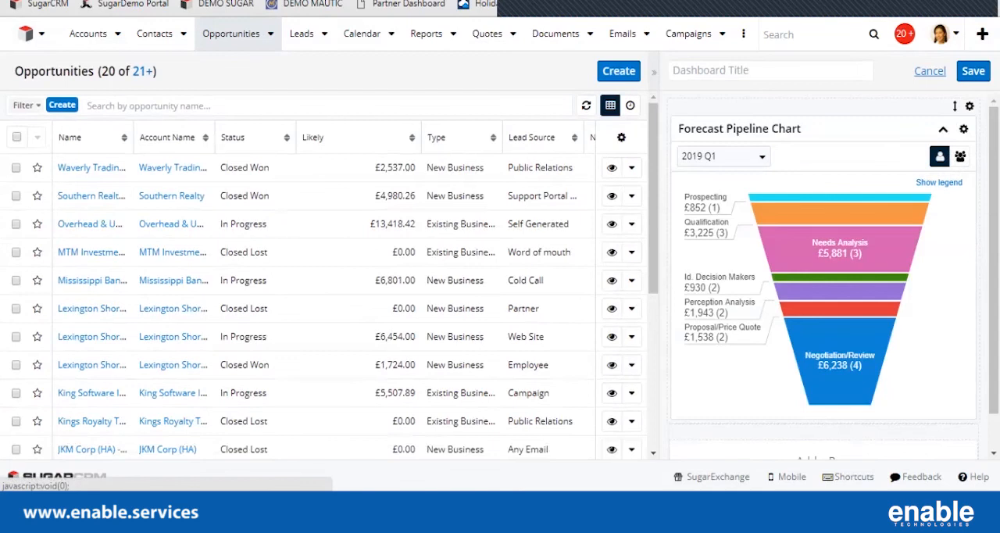
{"action": "left_click", "coordinate": [929, 71]}
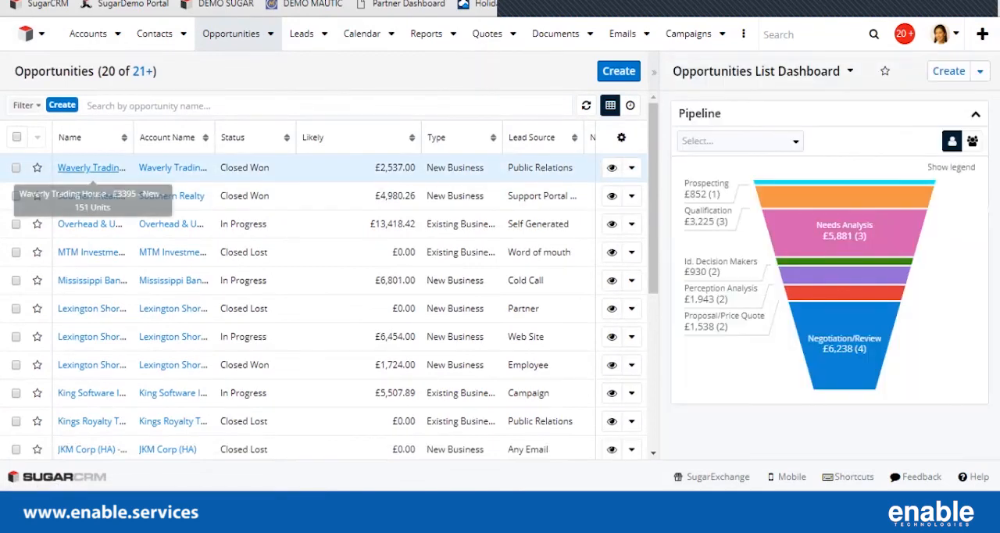
Open the "Waverly Trading House - £3395 - New - 151 Units" opportunity record.
{"action": "left_click", "coordinate": [92, 167]}
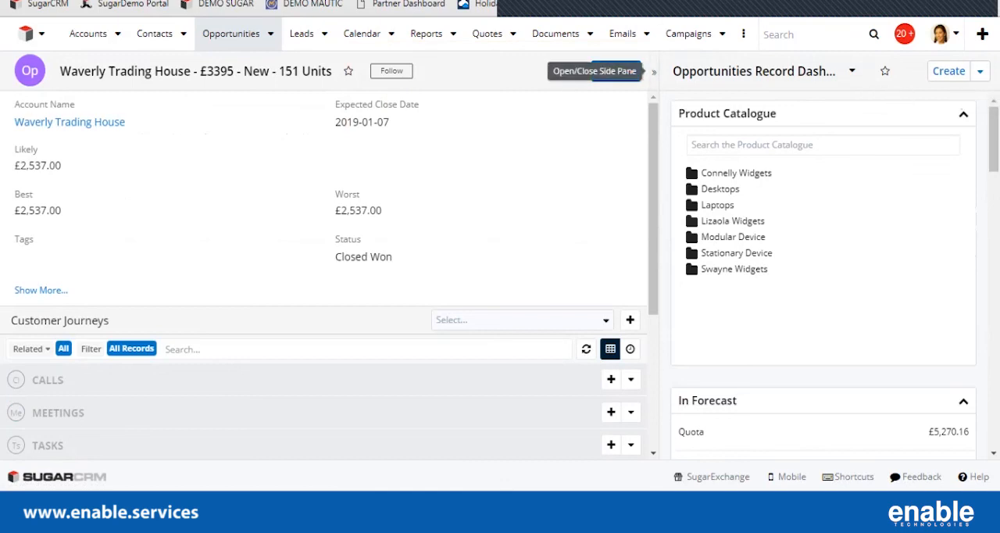
Collapse the dashboard side pane of the opportunity record and expand it again.
{"action": "left_click", "coordinate": [654, 71]}
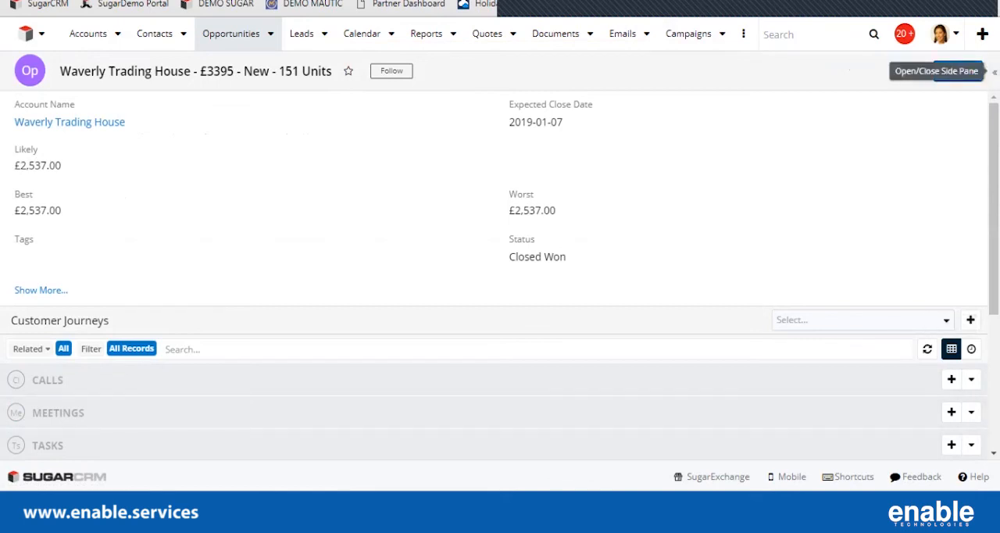
{"action": "left_click", "coordinate": [994, 71]}
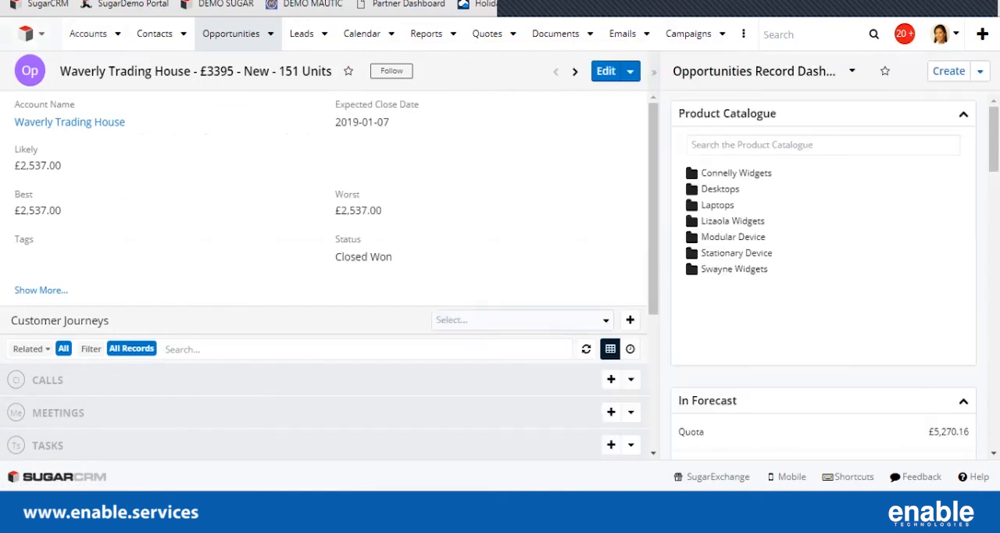
Go back to the home area and show the Sales Page dashboard.
{"action": "left_click", "coordinate": [26, 34]}
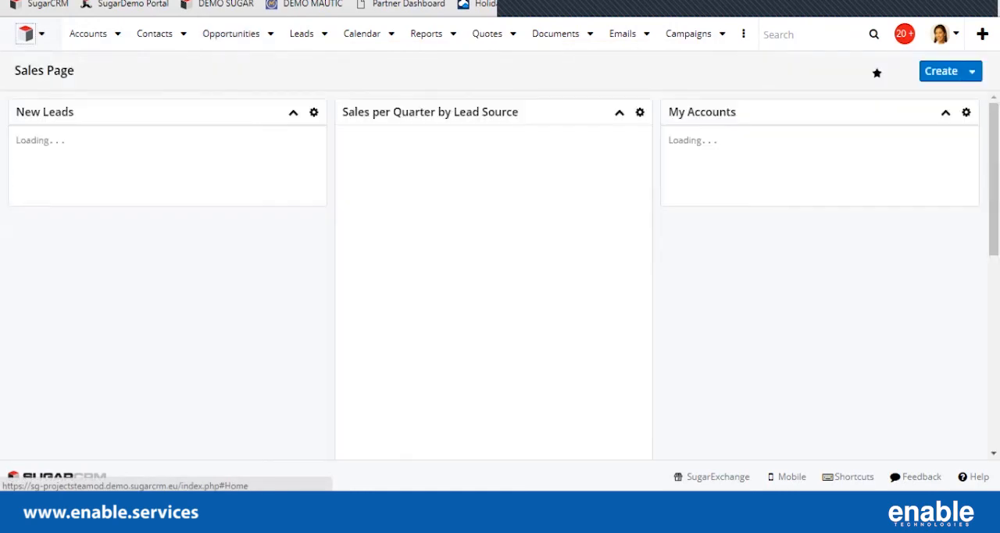
{"action": "left_click", "coordinate": [41, 33]}
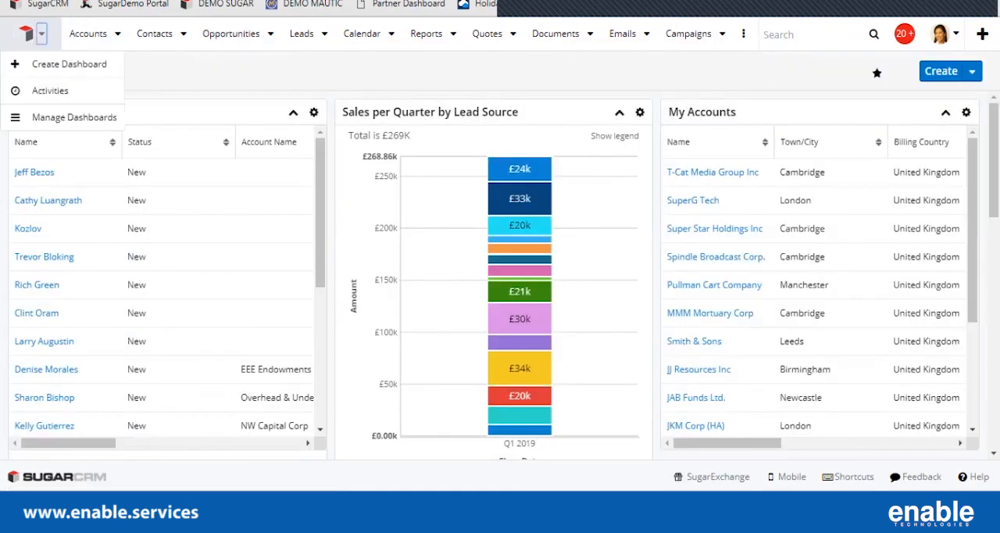
{"action": "left_click", "coordinate": [54, 144]}
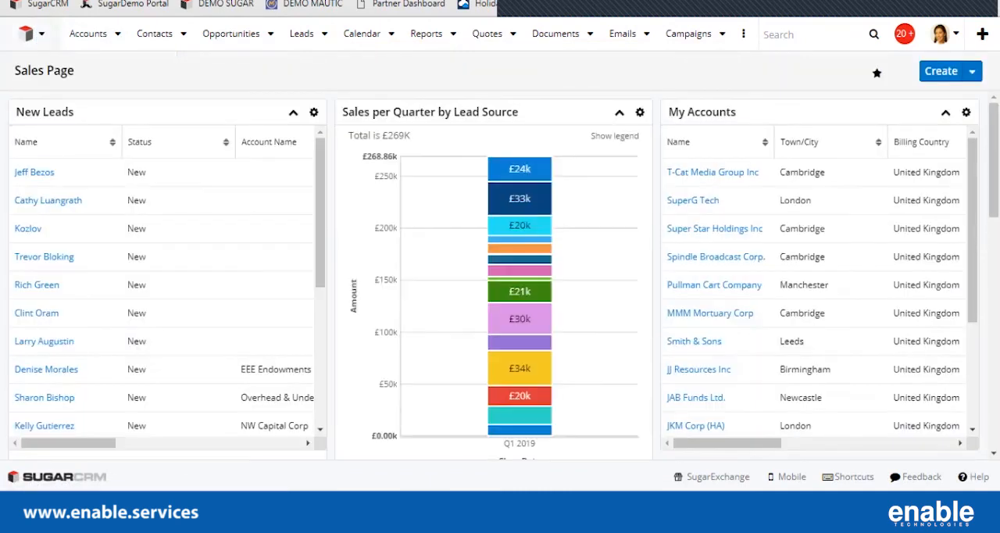
View the Home Dashboard and switch back to the Sales Page dashboard.
{"action": "left_click", "coordinate": [42, 33]}
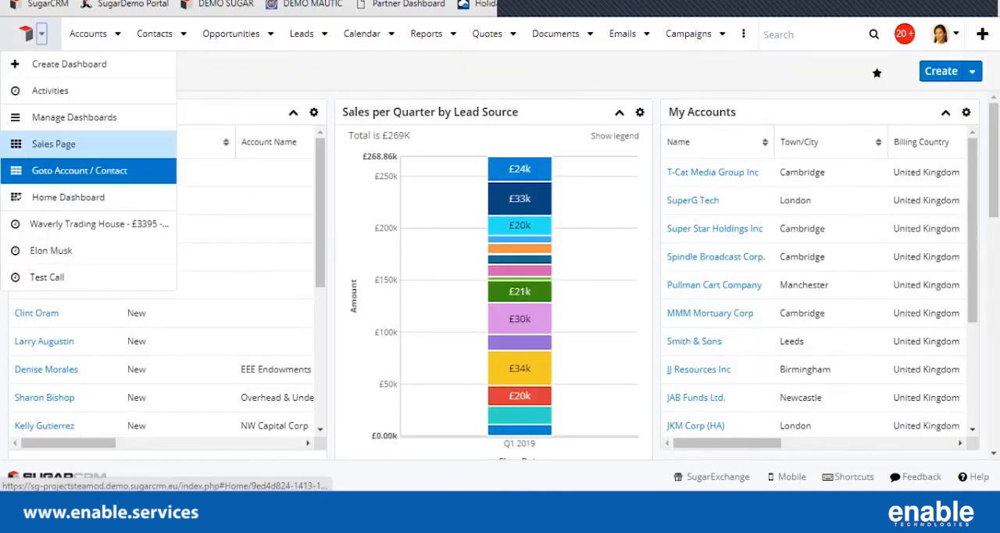
{"action": "left_click", "coordinate": [68, 196]}
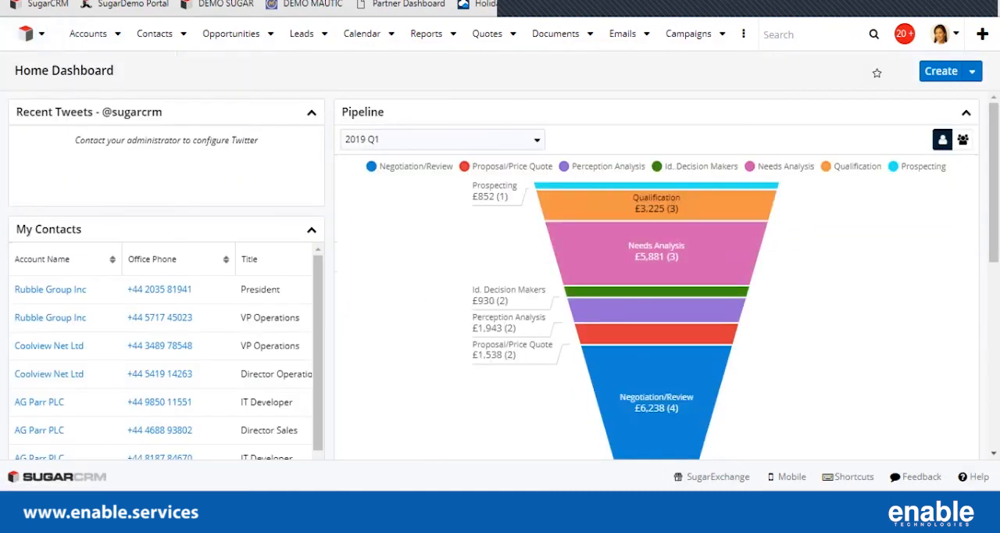
{"action": "left_click", "coordinate": [31, 34]}
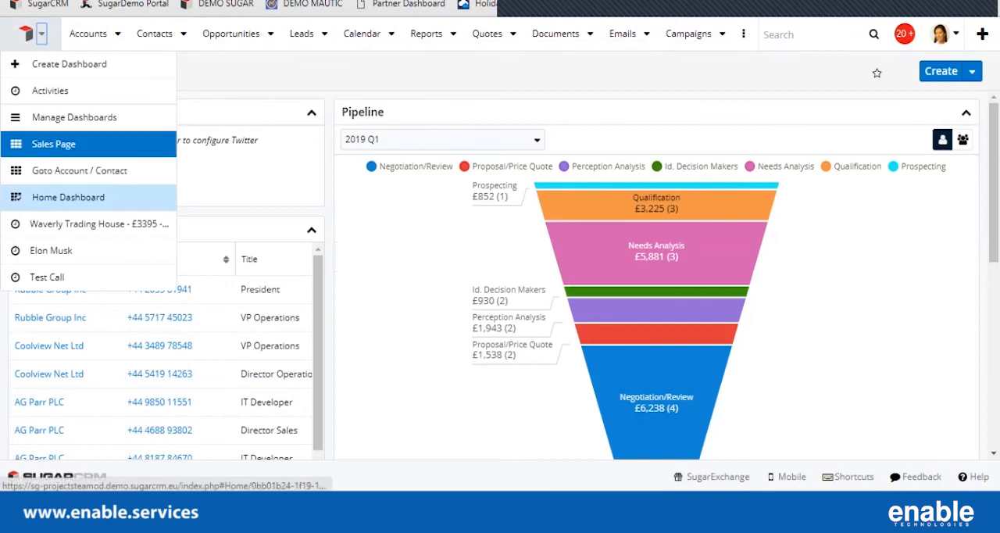
{"action": "left_click", "coordinate": [47, 141]}
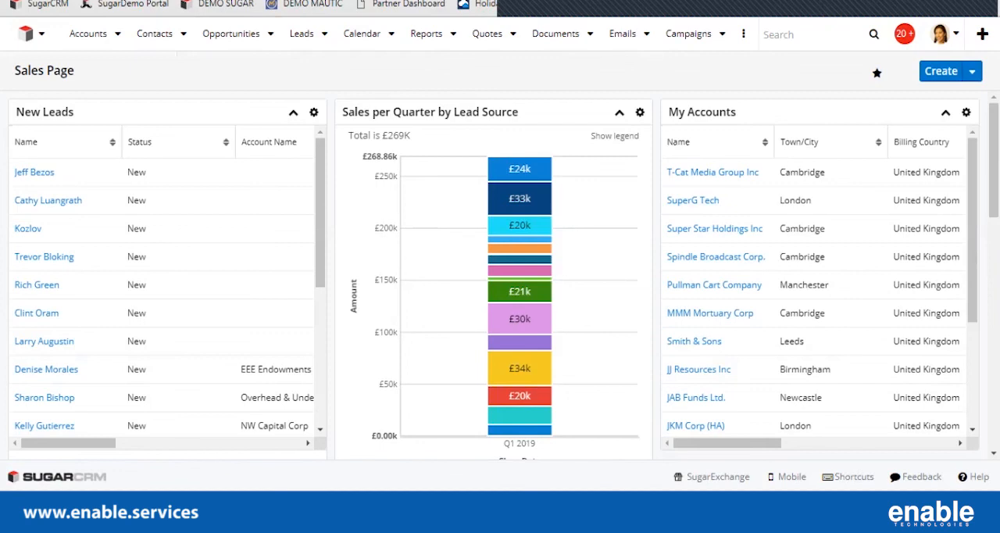
Hide the Undefined, Employee, Cold Call and Self Generated series in the Sales per Quarter by Lead Source chart through its legend.
{"action": "left_click", "coordinate": [614, 135]}
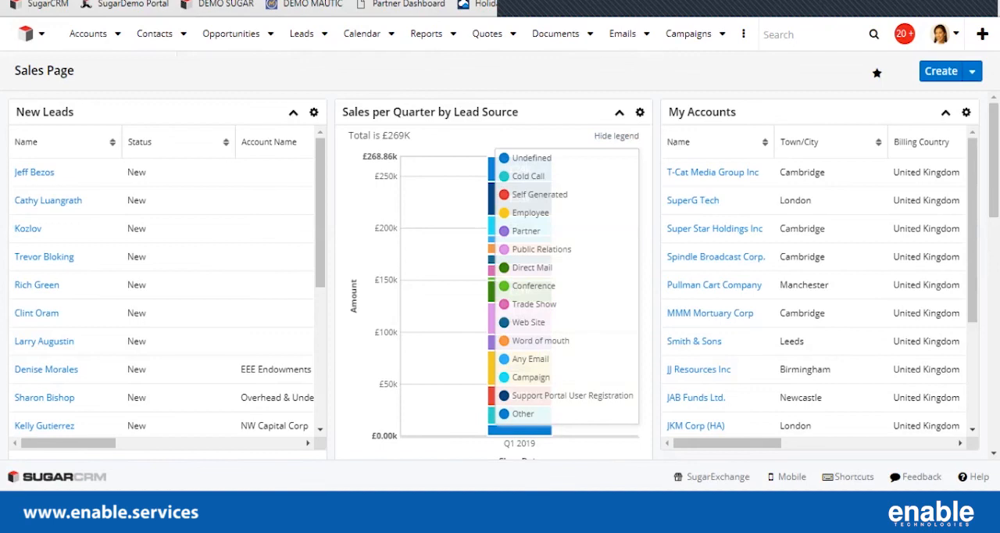
{"action": "left_click", "coordinate": [504, 158]}
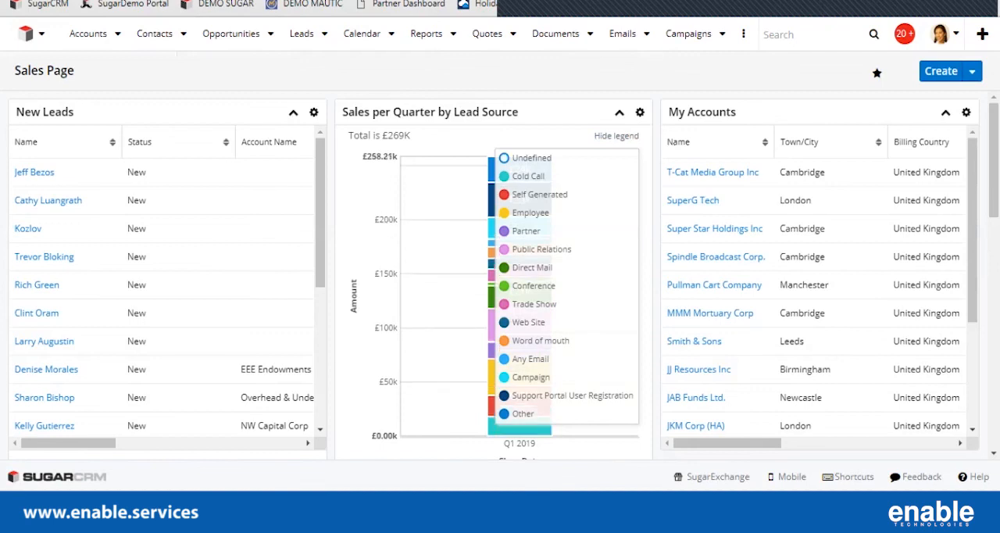
{"action": "left_click", "coordinate": [504, 213]}
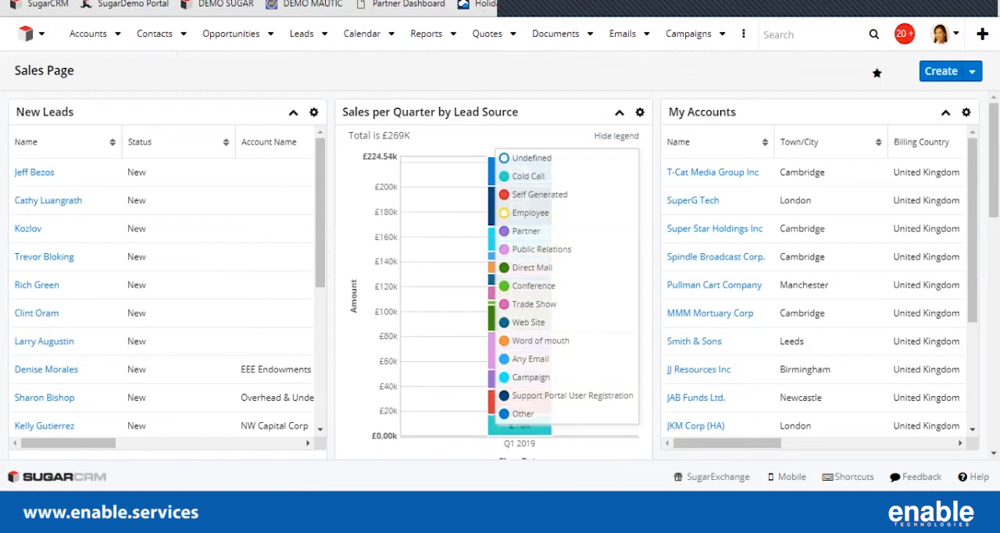
{"action": "left_click", "coordinate": [504, 176]}
{"action": "left_click", "coordinate": [505, 195]}
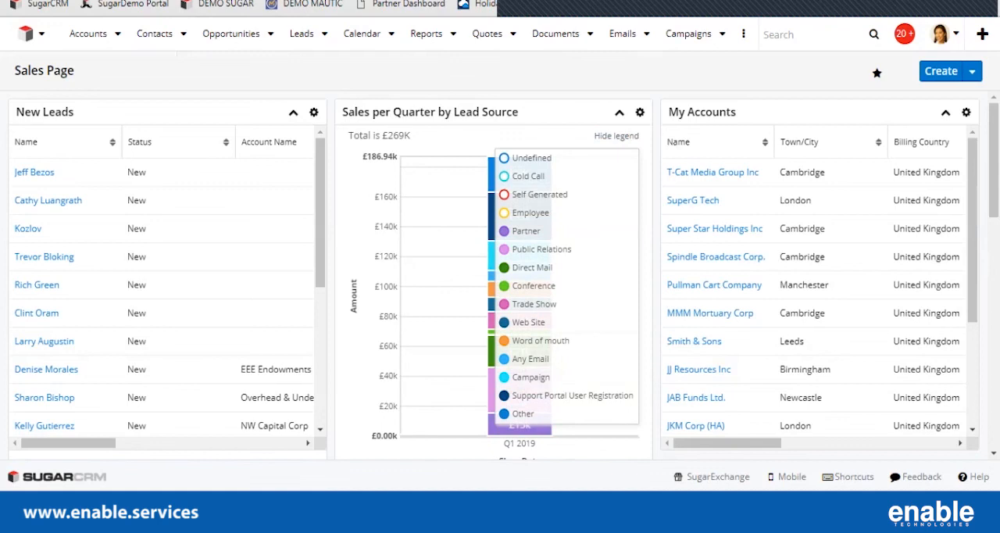
{"action": "left_click", "coordinate": [616, 135]}
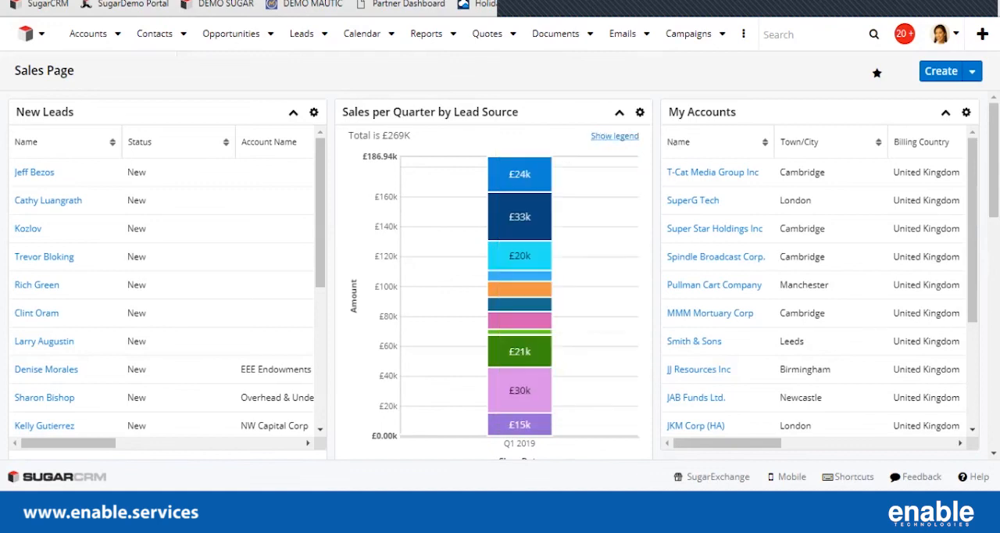
Drill into the Other, Public Relations and Direct Mail segments of the lead source chart to view their opportunities, and return to Sales Page.
{"action": "mouse_move", "coordinate": [519, 186]}
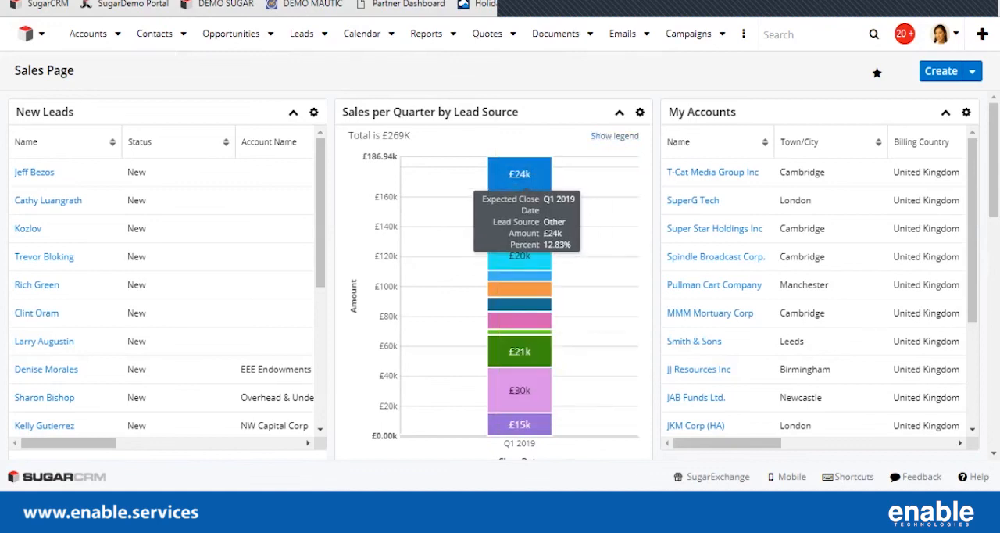
{"action": "left_click", "coordinate": [519, 181]}
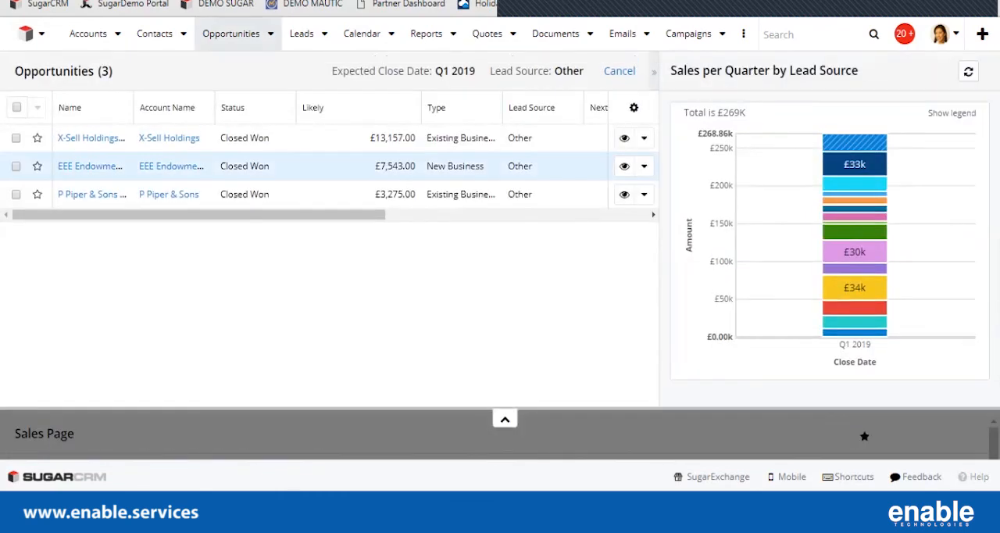
{"action": "mouse_move", "coordinate": [866, 143]}
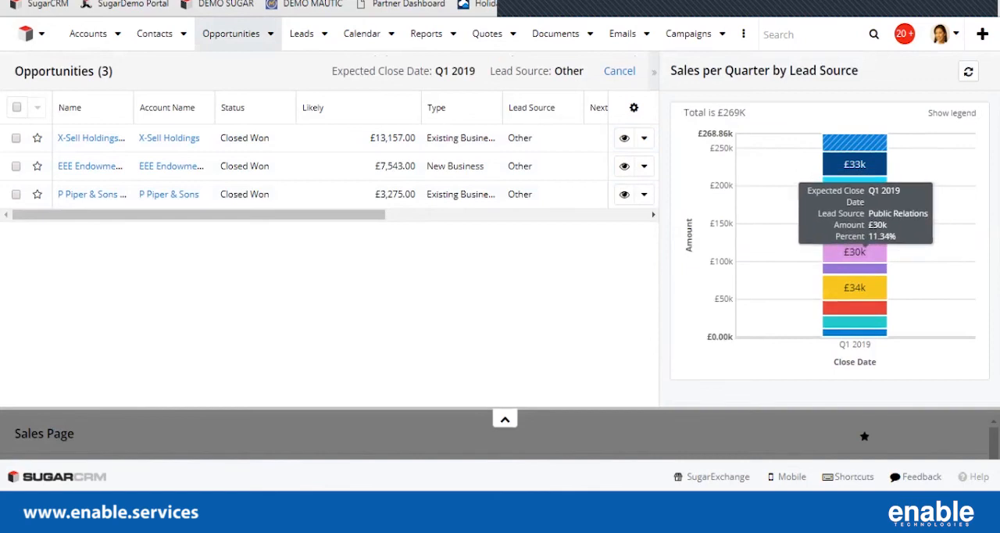
{"action": "left_click", "coordinate": [855, 166]}
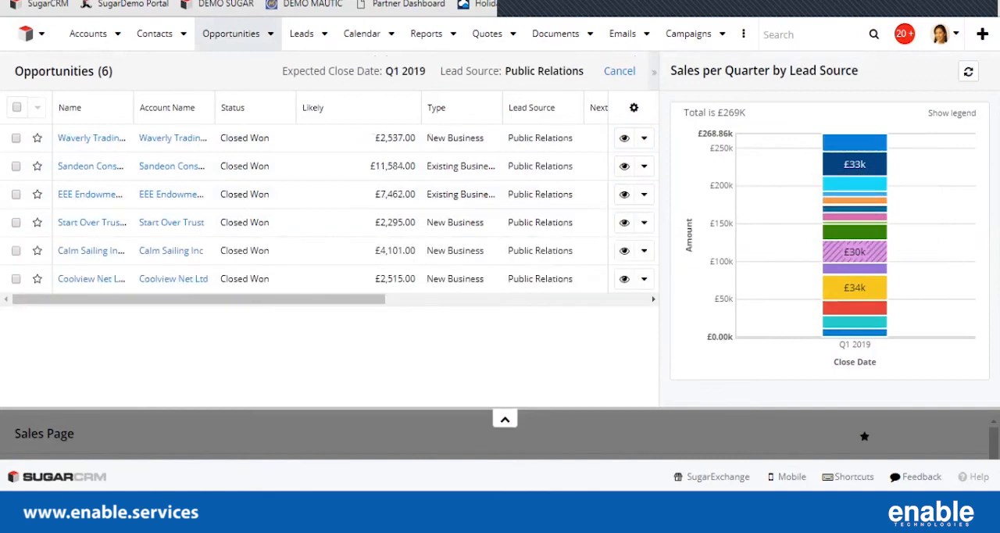
{"action": "left_click", "coordinate": [854, 251]}
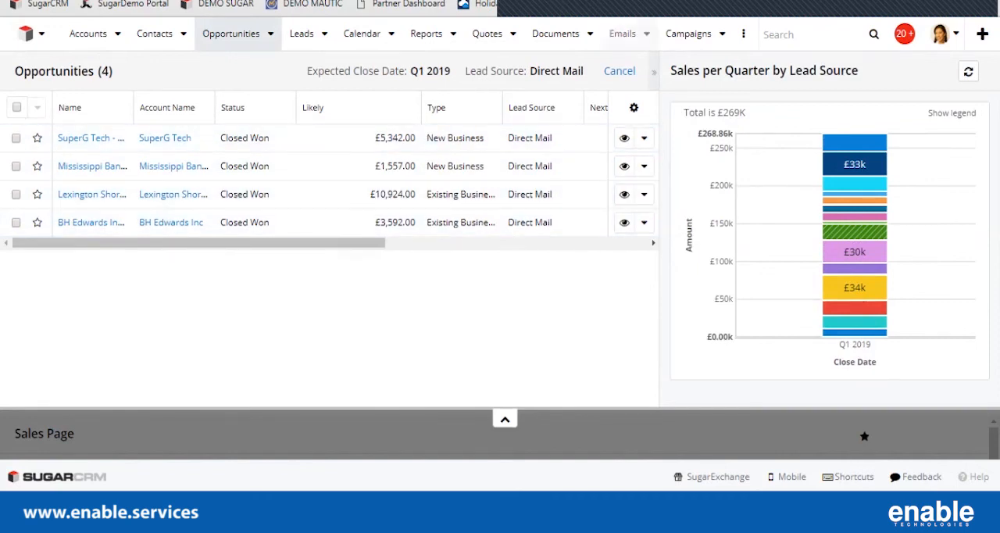
{"action": "left_click", "coordinate": [619, 70]}
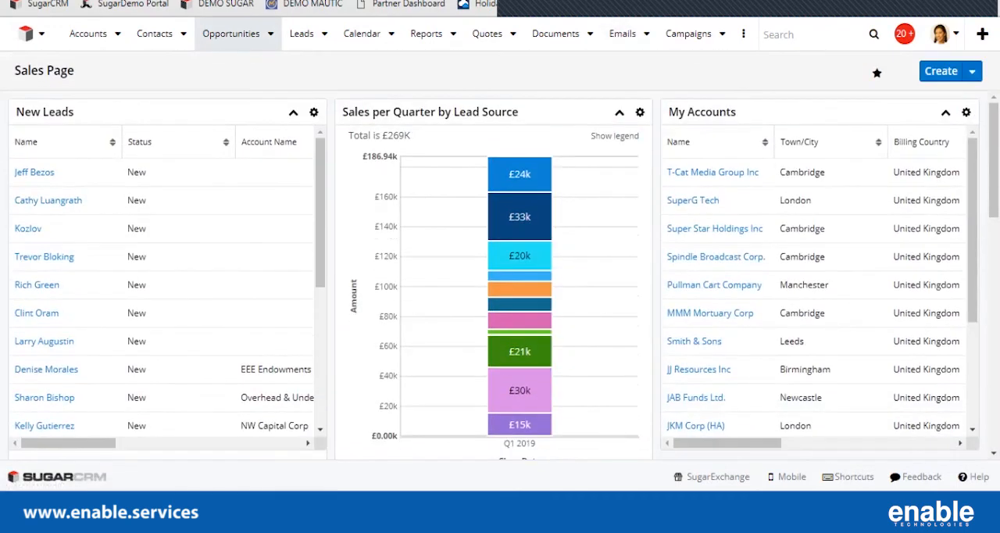